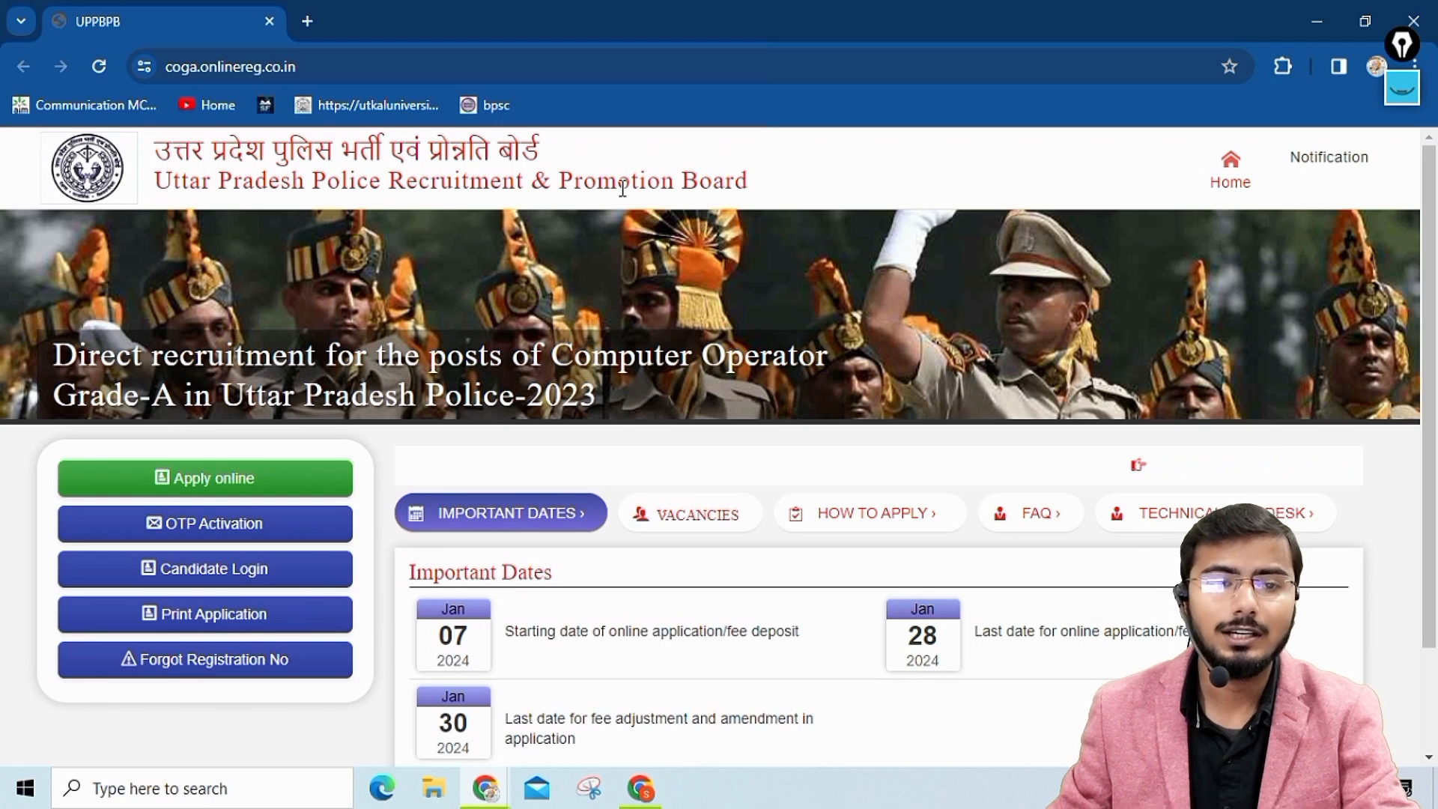
Underline the application start, last submission and fee adjustment dates with the annotation pen, and clear the marks.
left_click(181, 71)
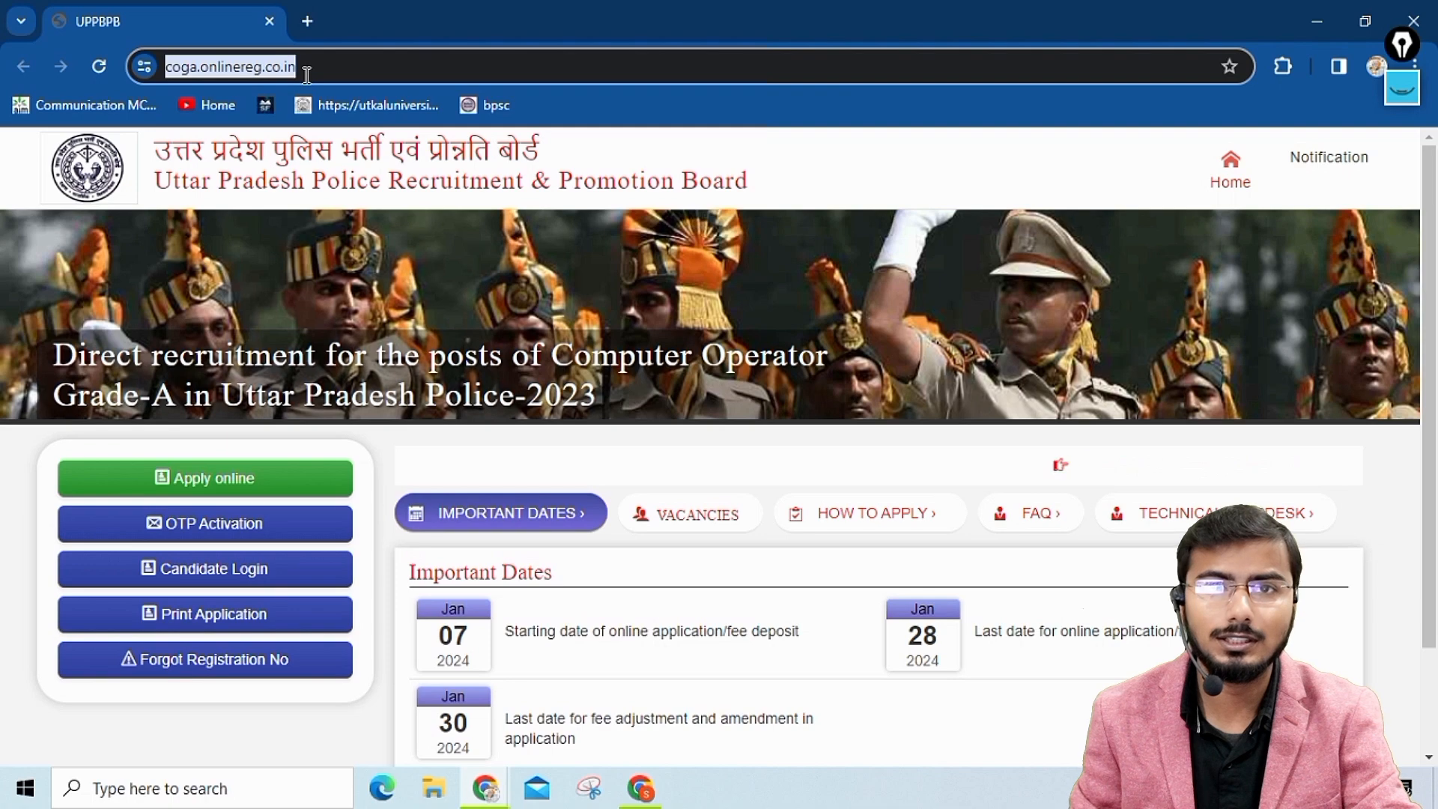
scroll(516, 341, "down", 2)
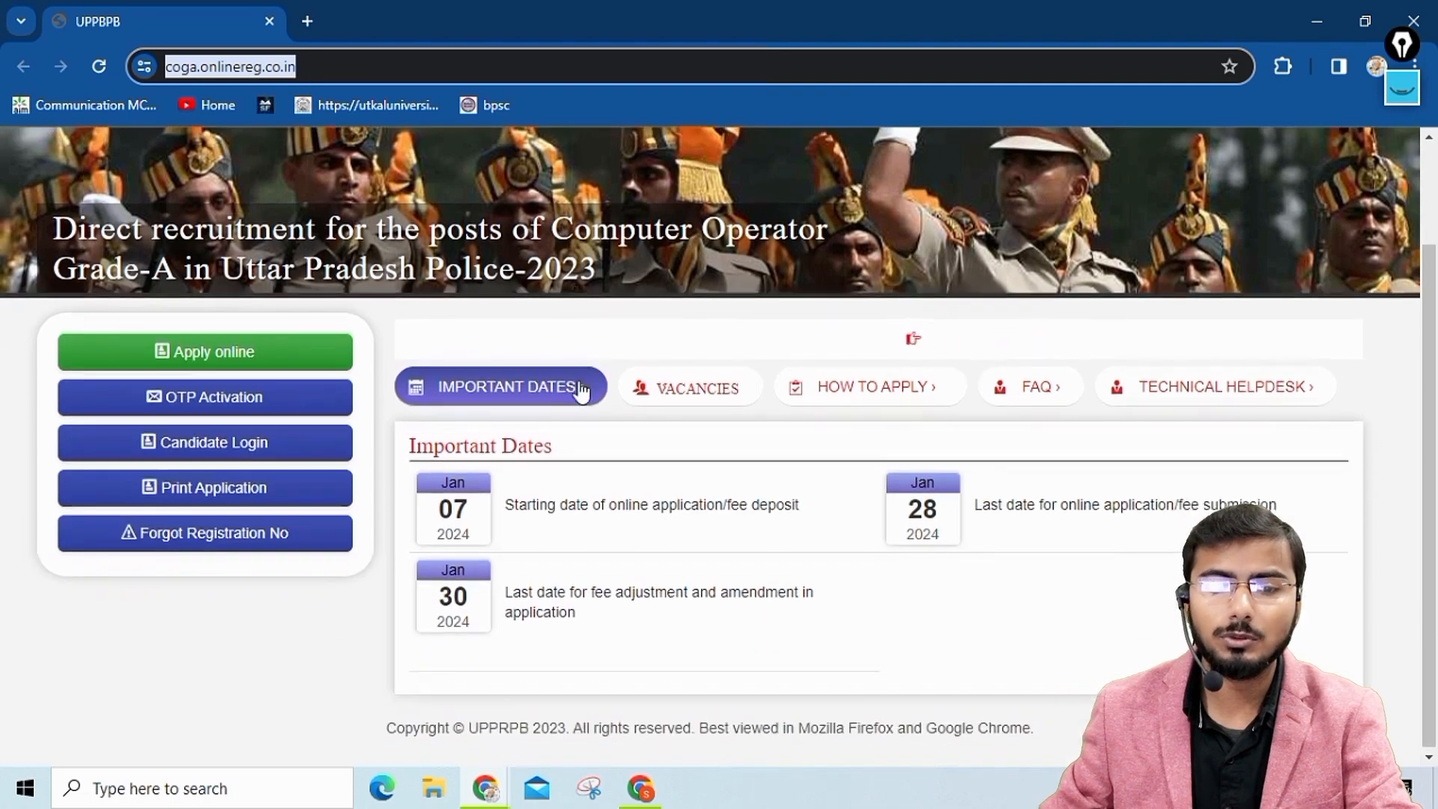
left_click(1402, 45)
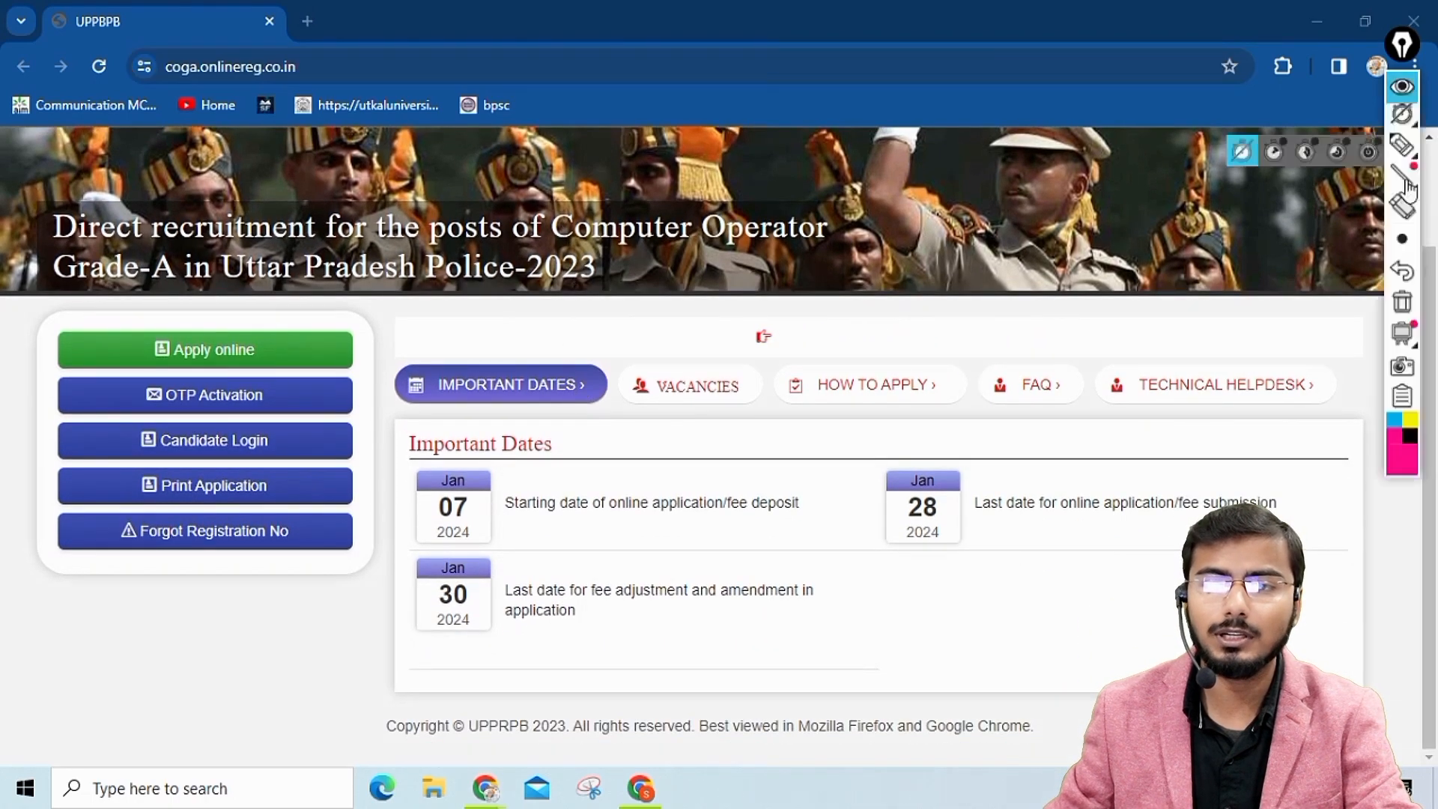
left_click(1405, 183)
left_click_drag(427, 521, 558, 516)
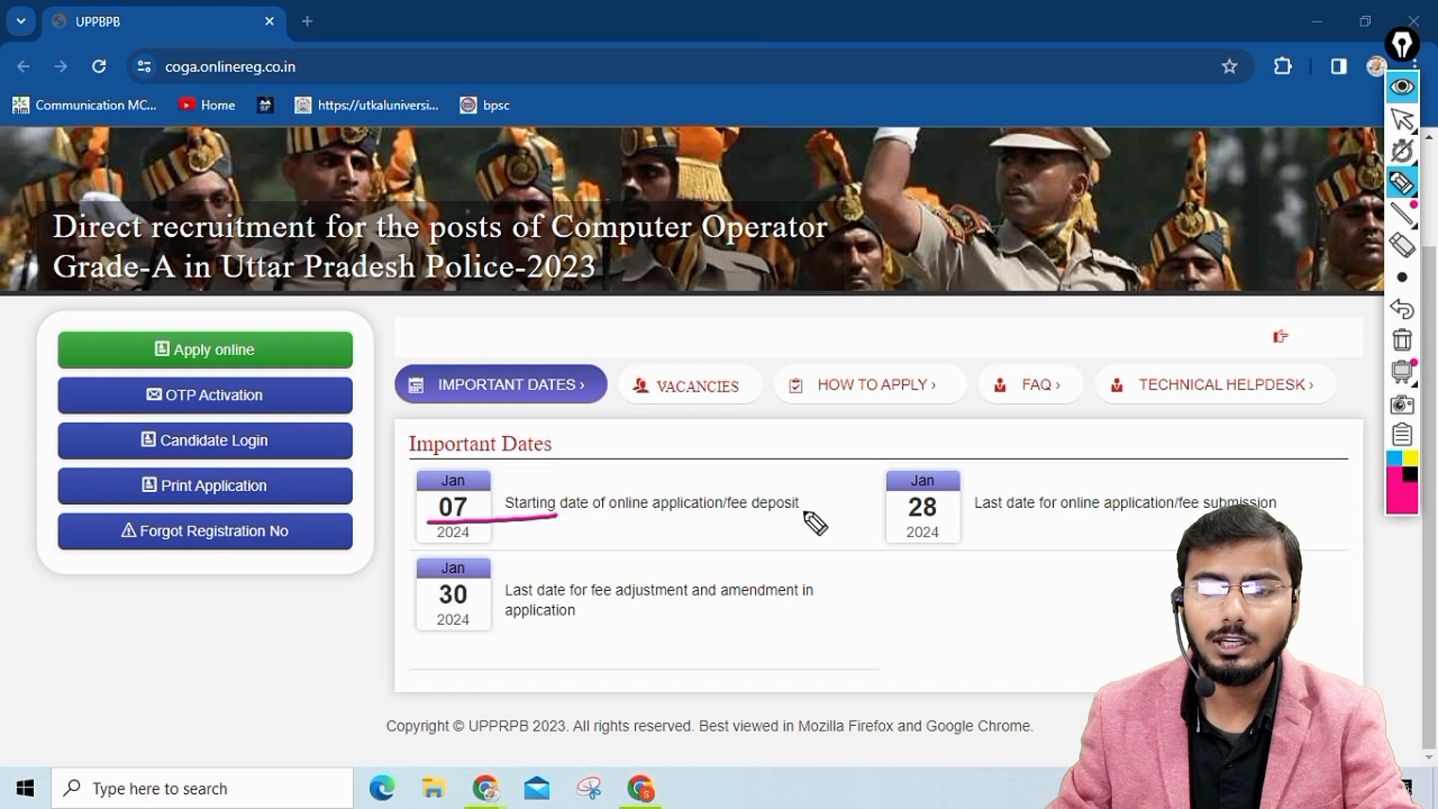
left_click_drag(901, 522, 946, 521)
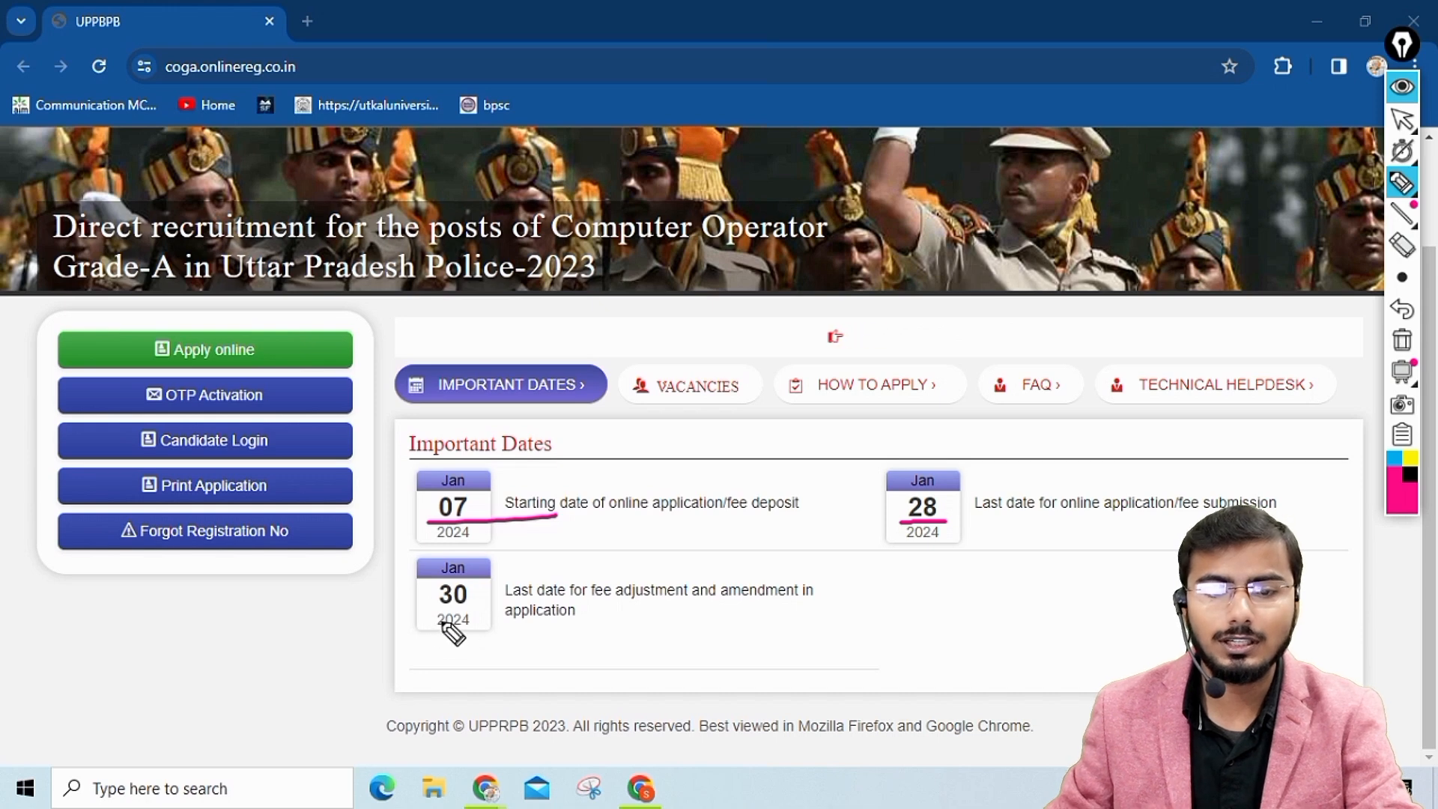
left_click_drag(438, 634, 491, 633)
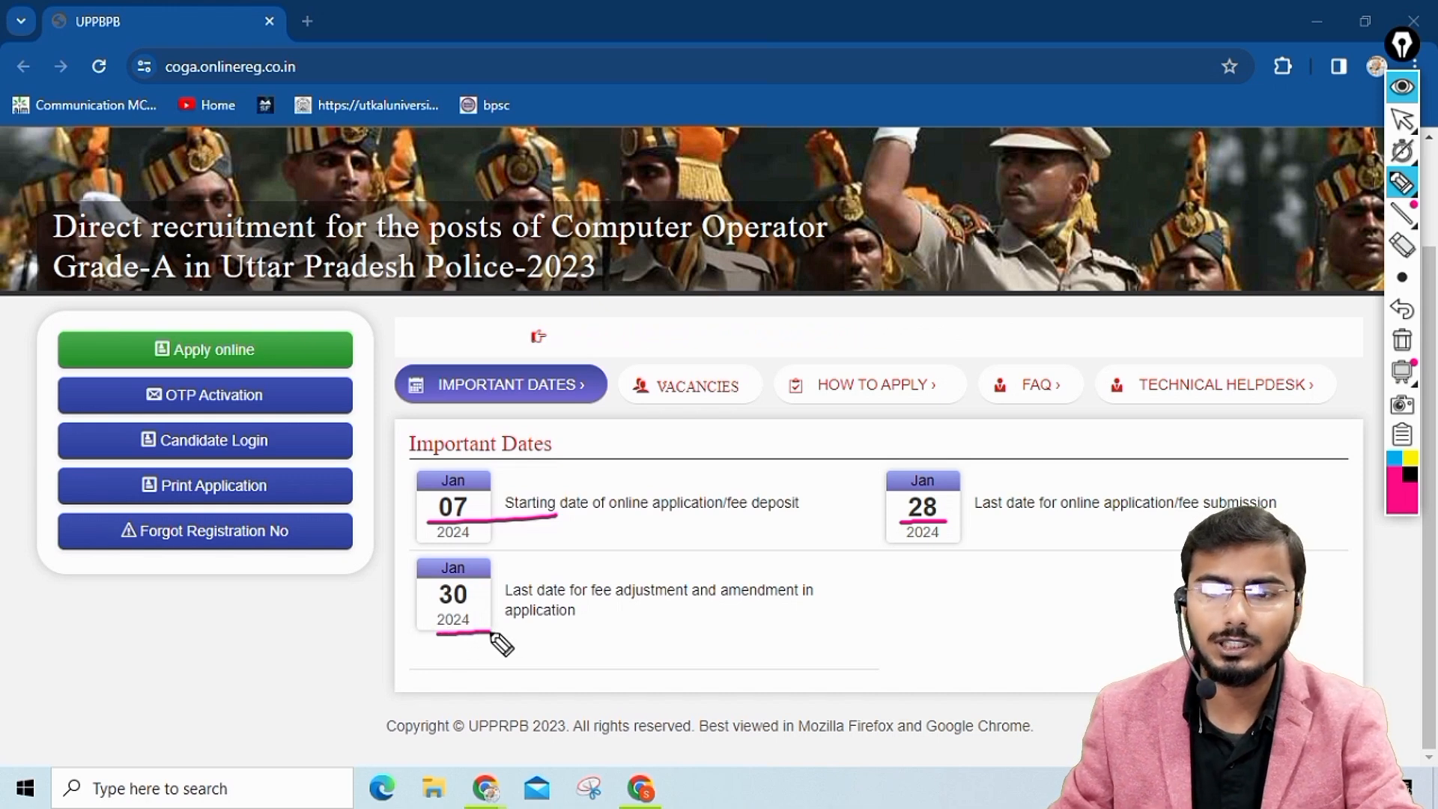
left_click(1402, 340)
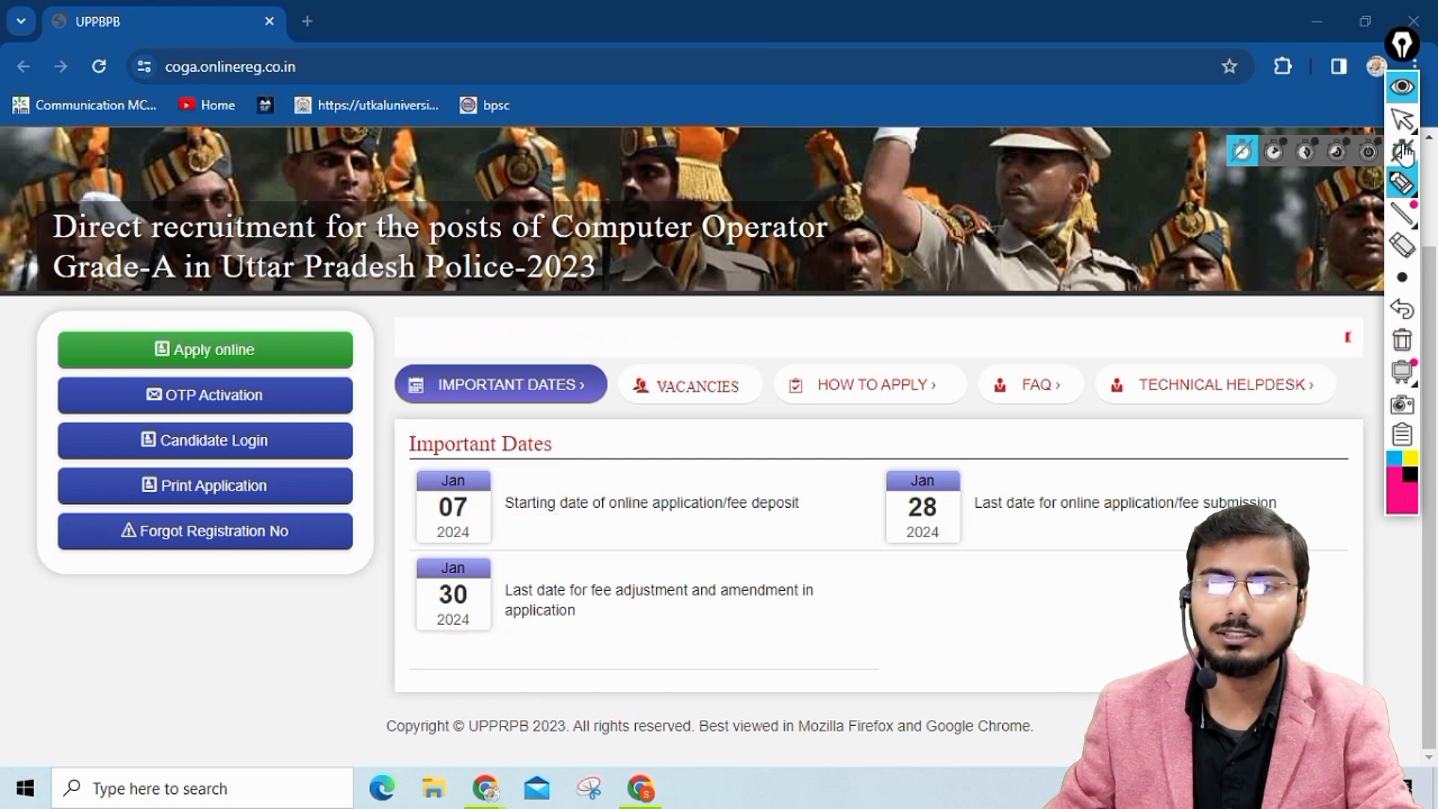
left_click(1402, 118)
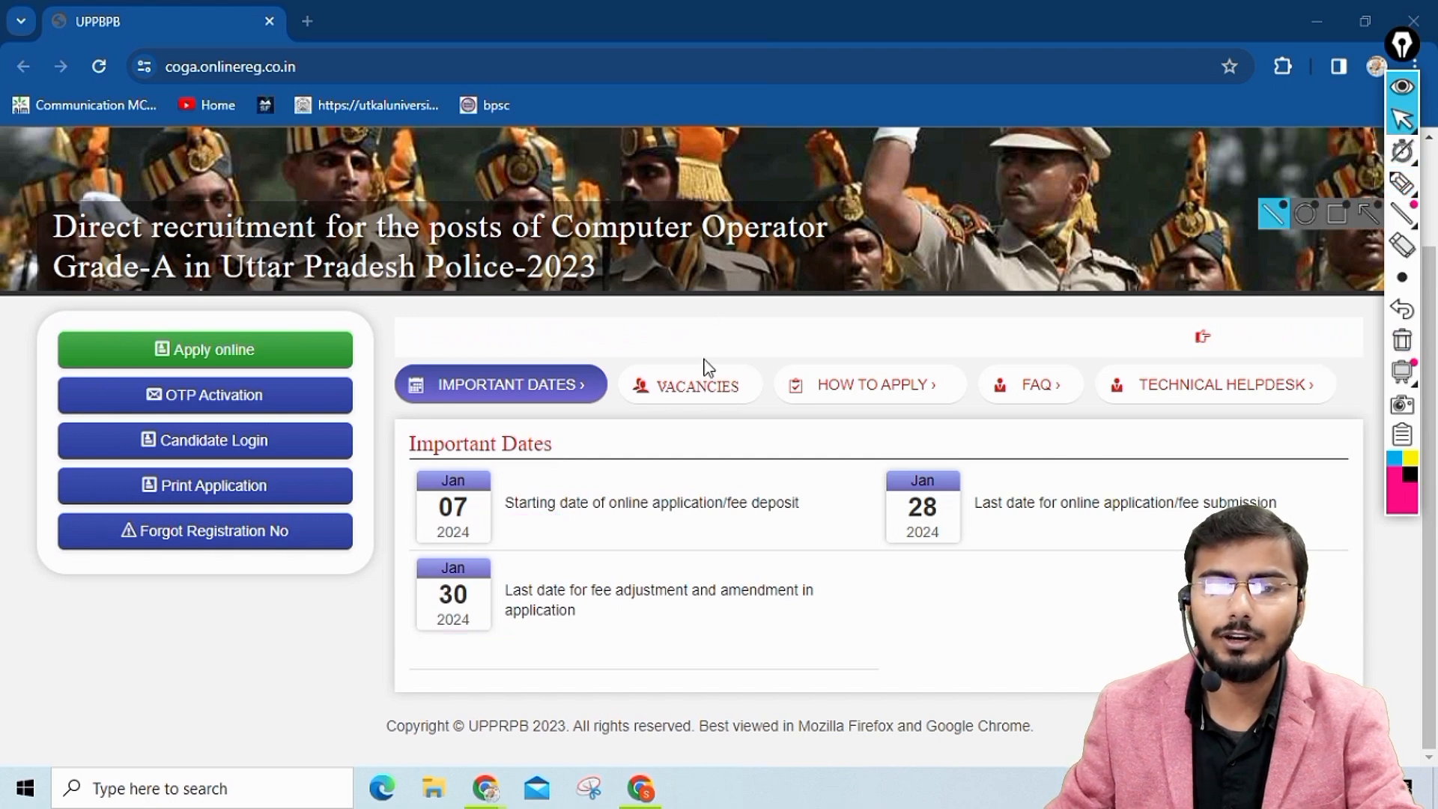
Review the Computer Operator Grade-A vacancies table and the How to Apply registration flow chart.
left_click(694, 387)
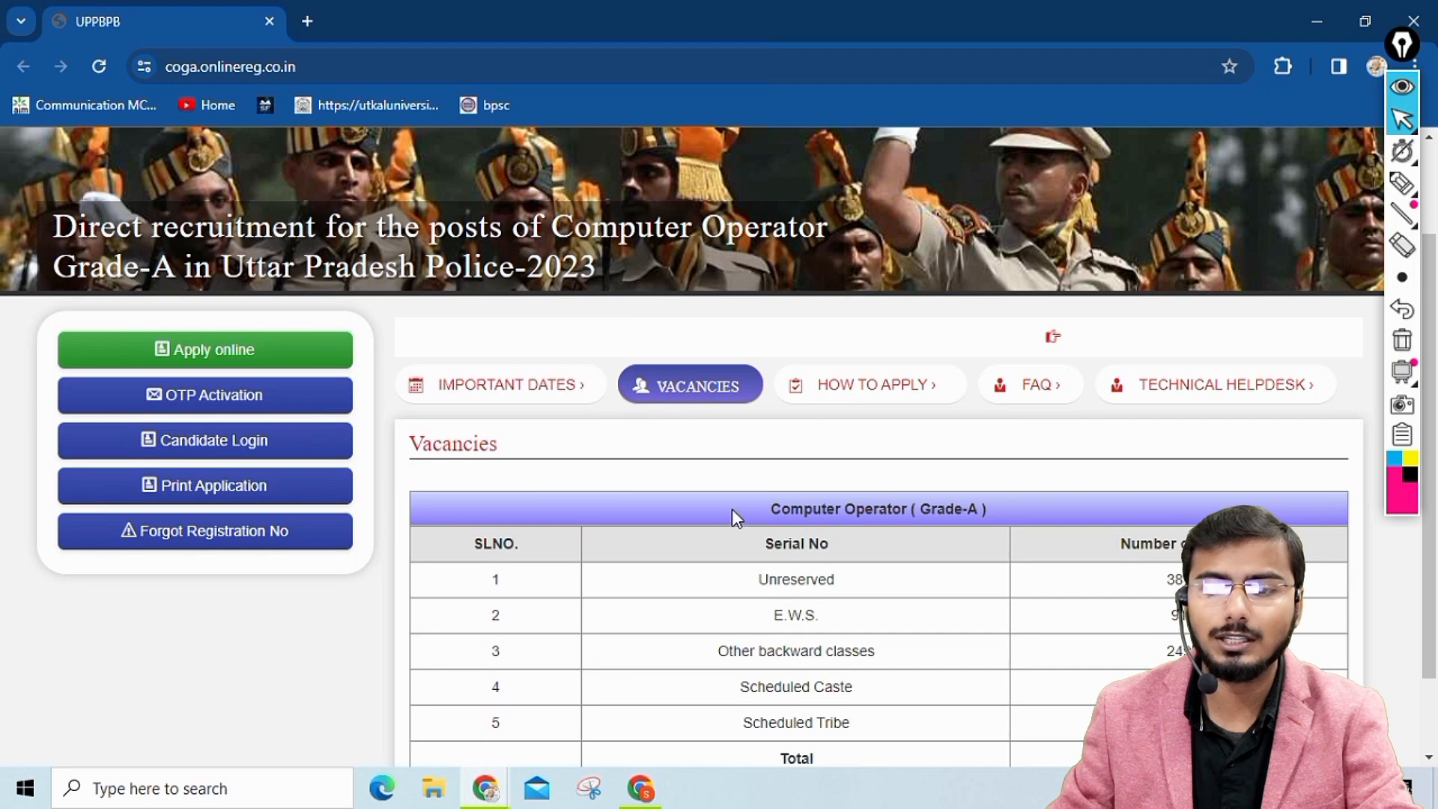
scroll(732, 515, "down", 2)
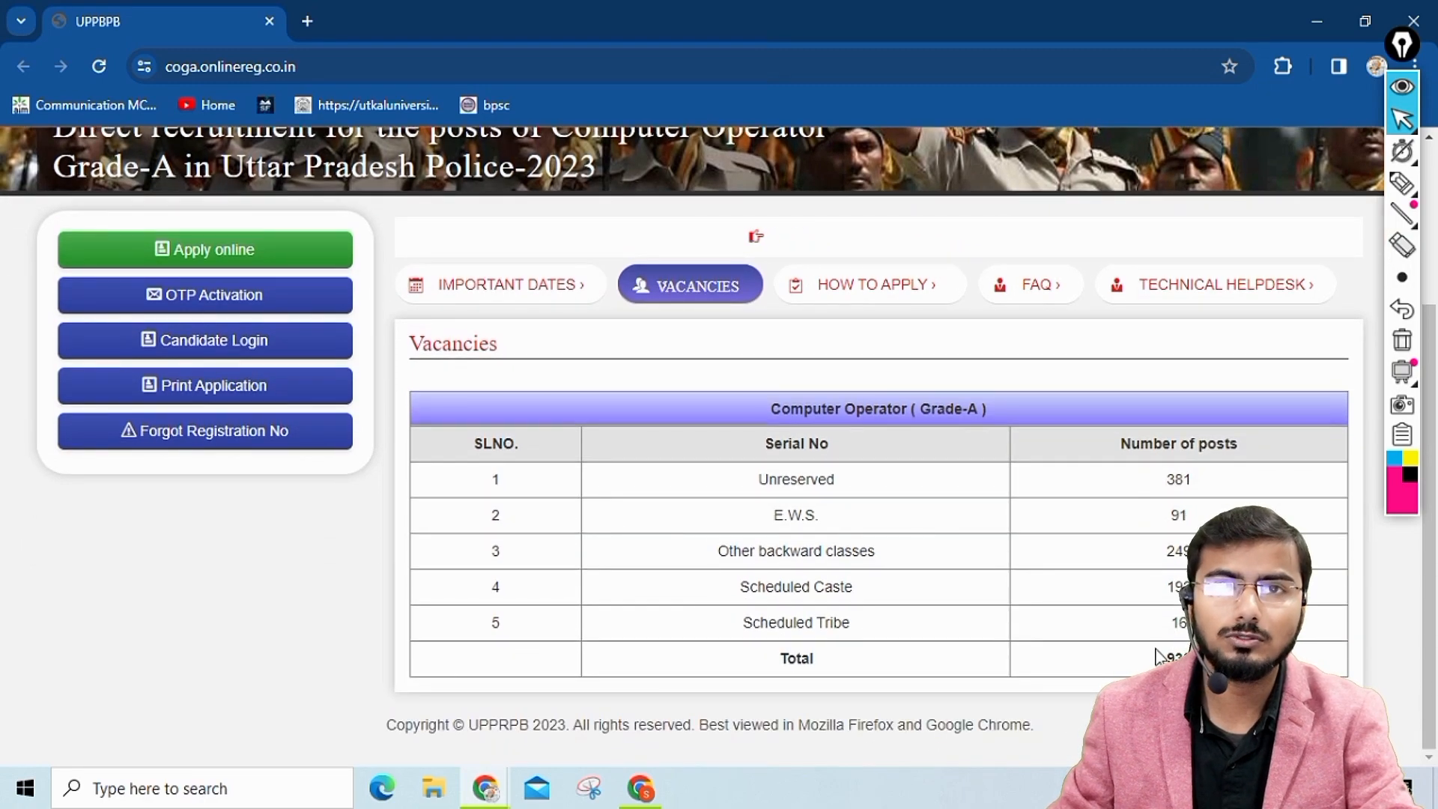
left_click(855, 292)
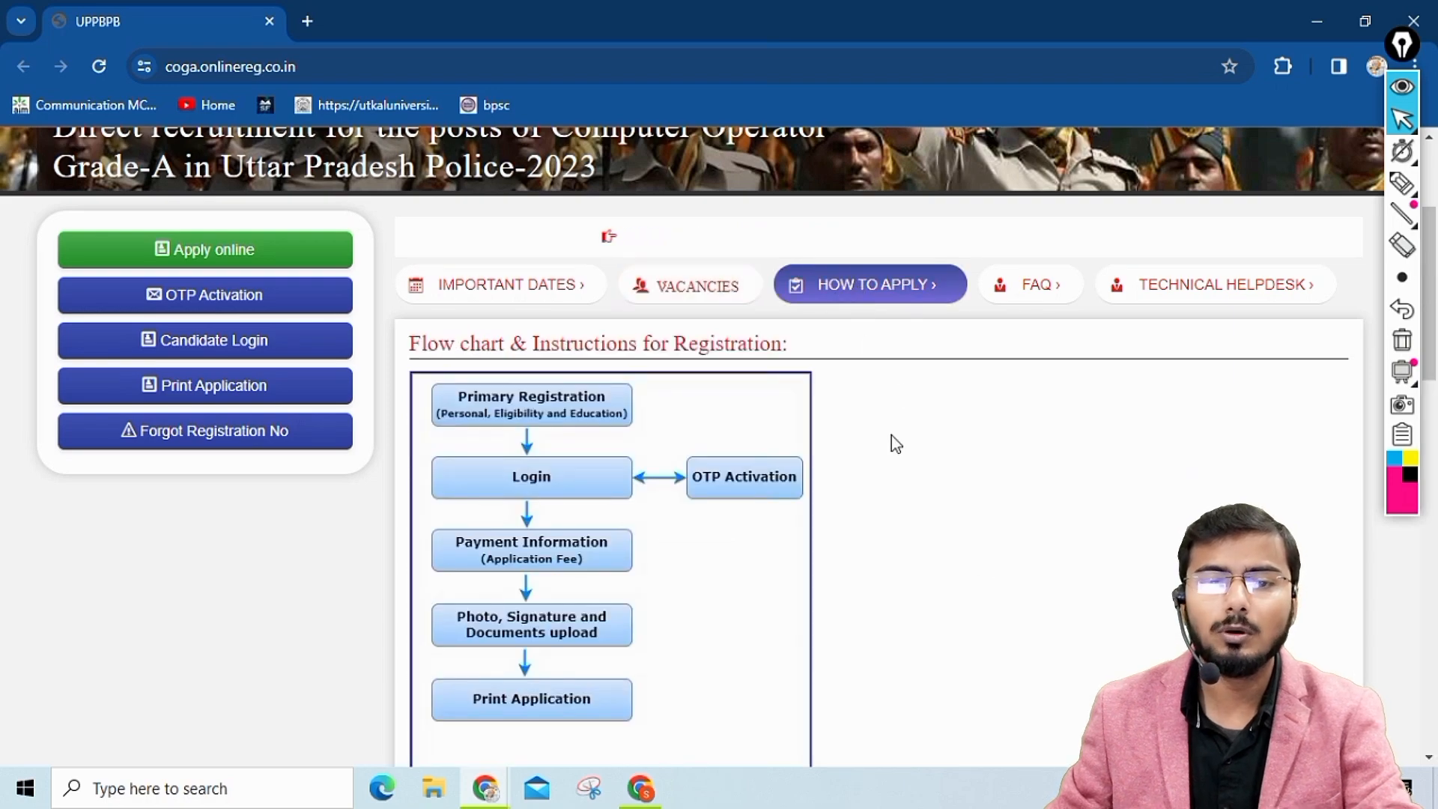
scroll(906, 423, "down", 3)
scroll(912, 412, "up", 2)
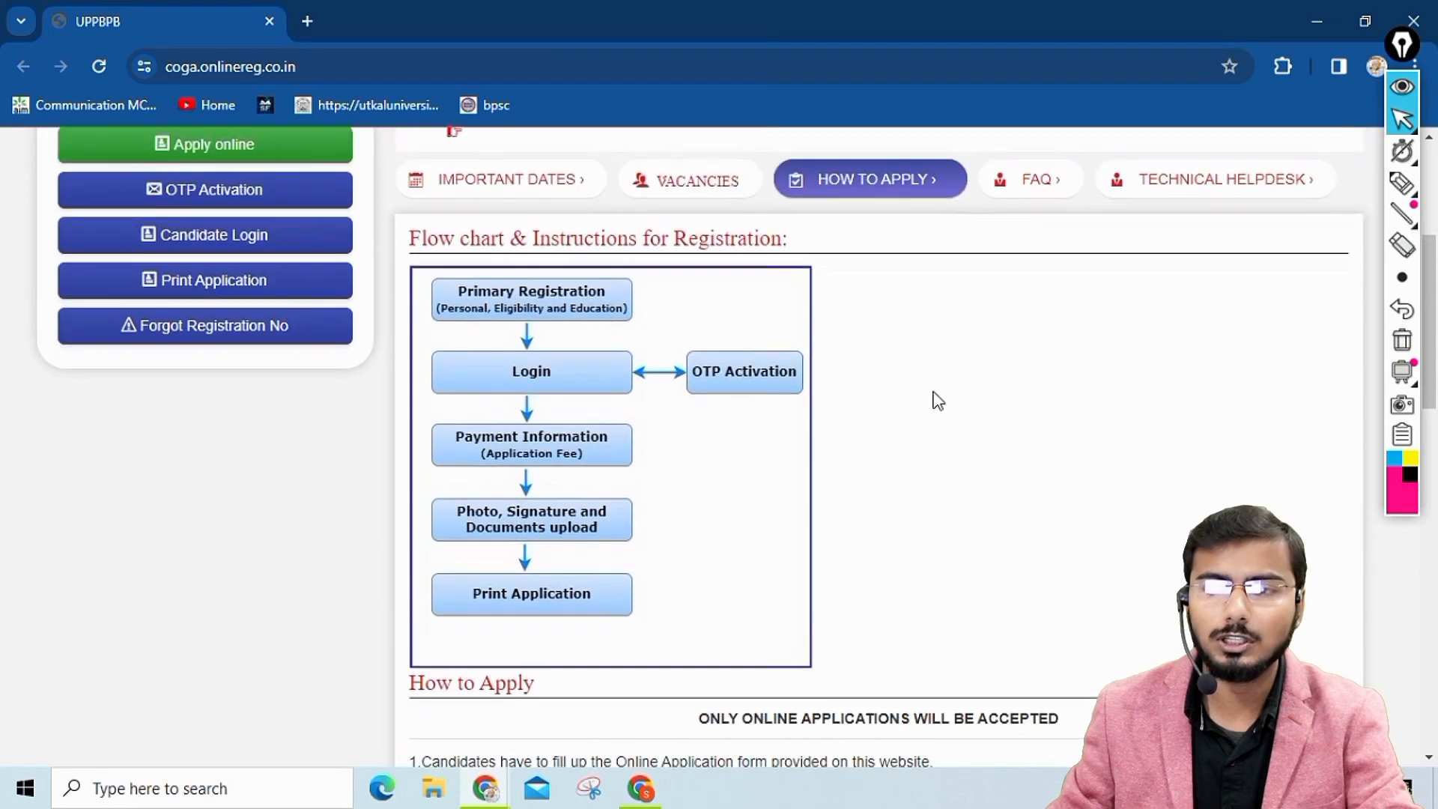
Mark each stage of the registration flow chart from Primary Registration to Print Application with the annotation pen, and clear the marks.
left_click(1402, 184)
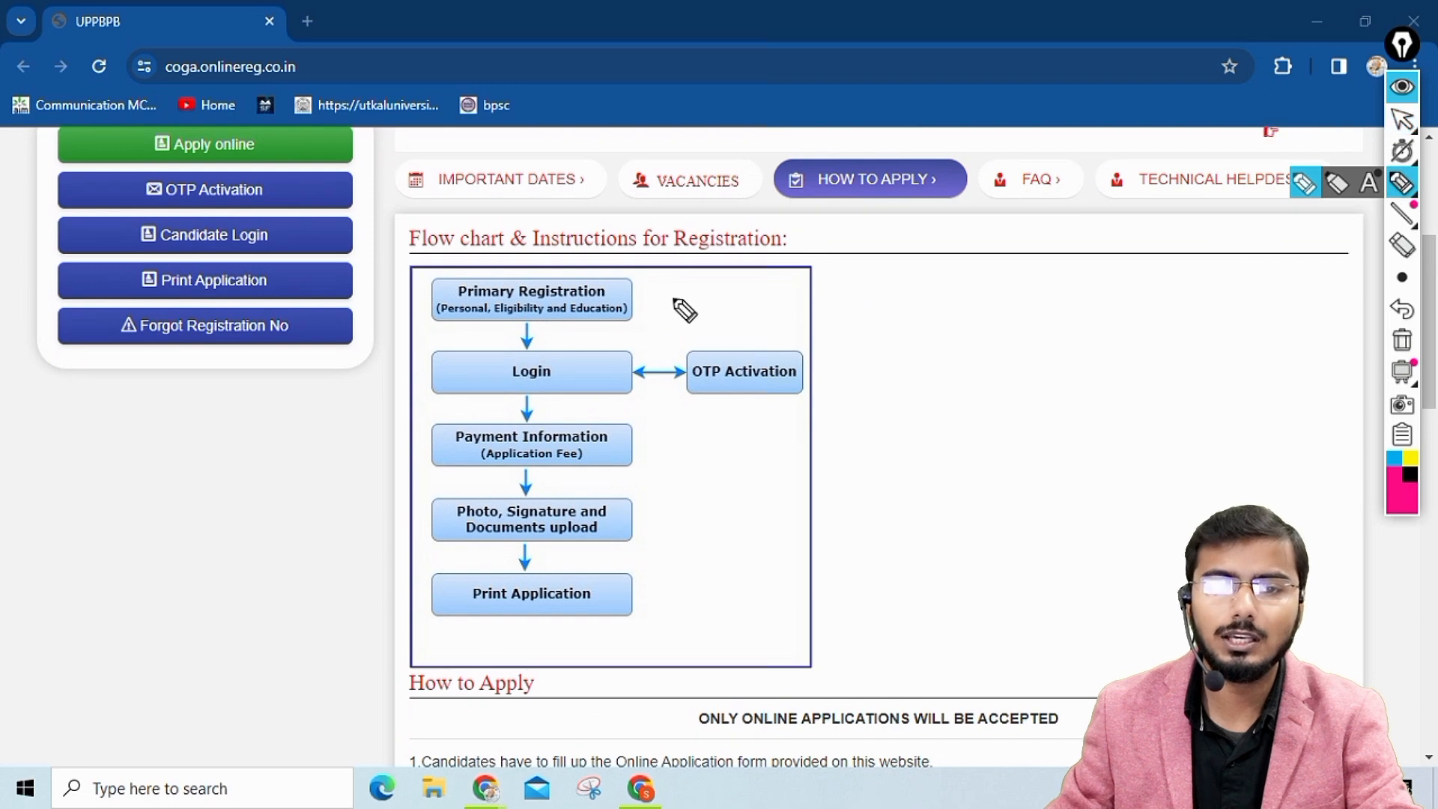
left_click_drag(645, 294, 688, 274)
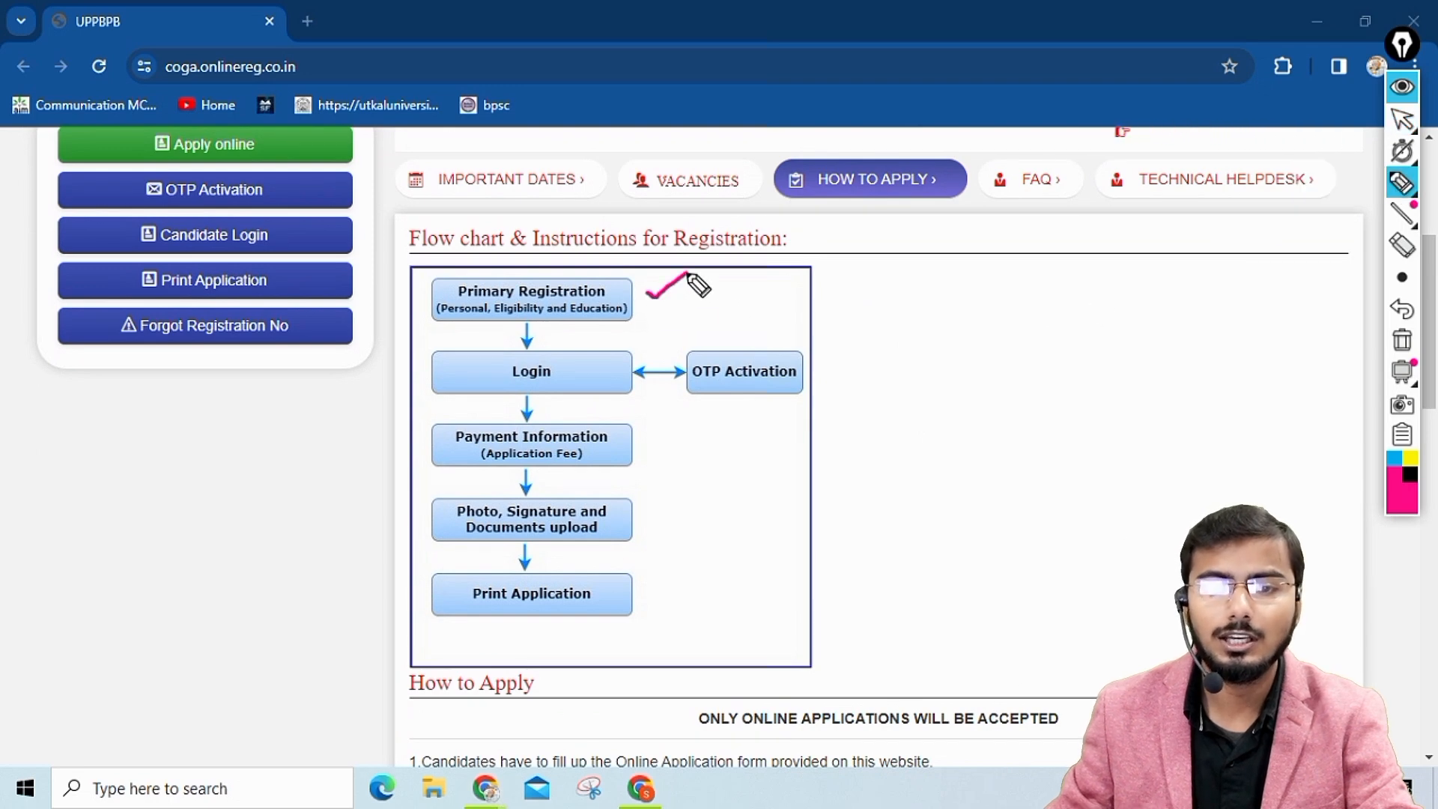
left_click_drag(584, 362, 626, 346)
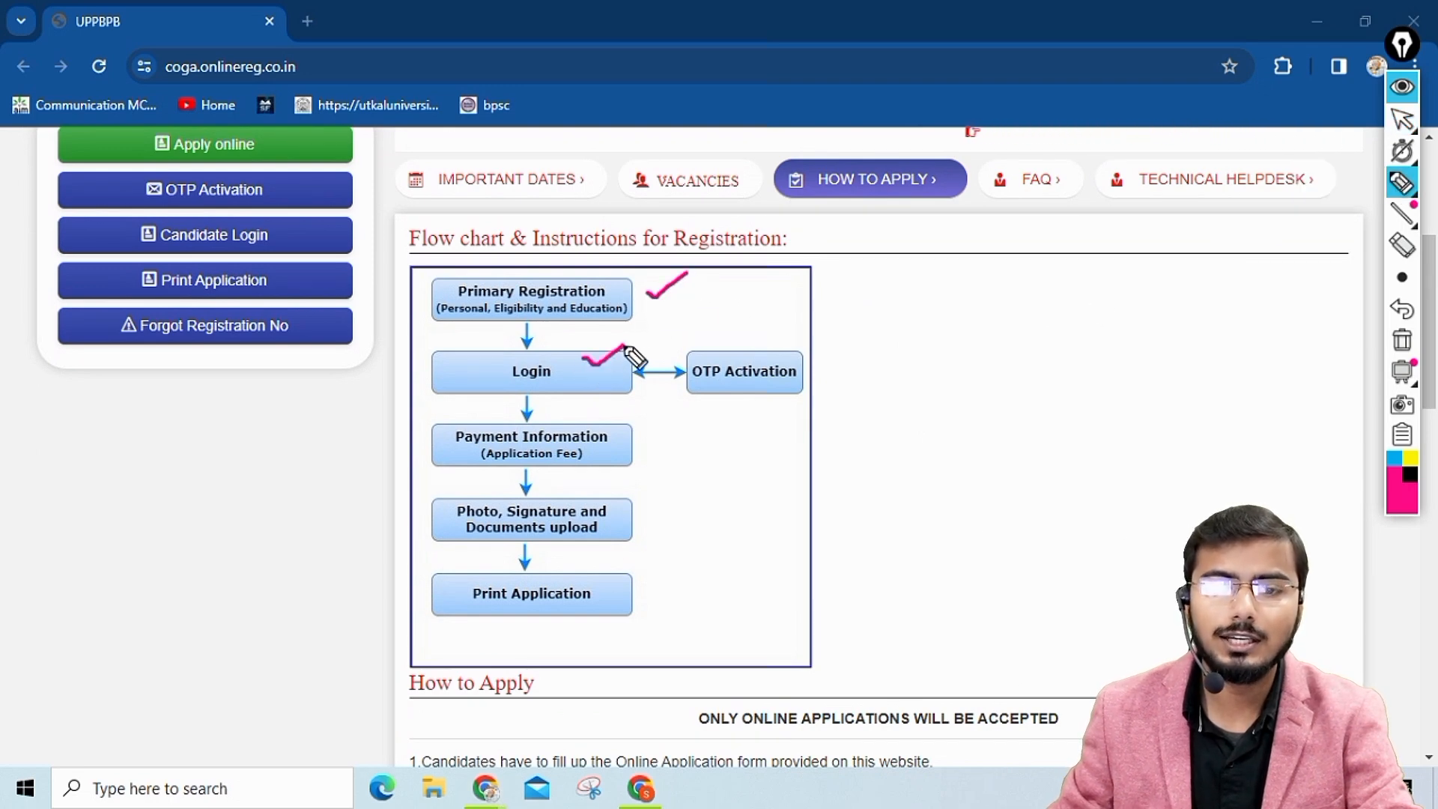
left_click_drag(701, 382, 737, 385)
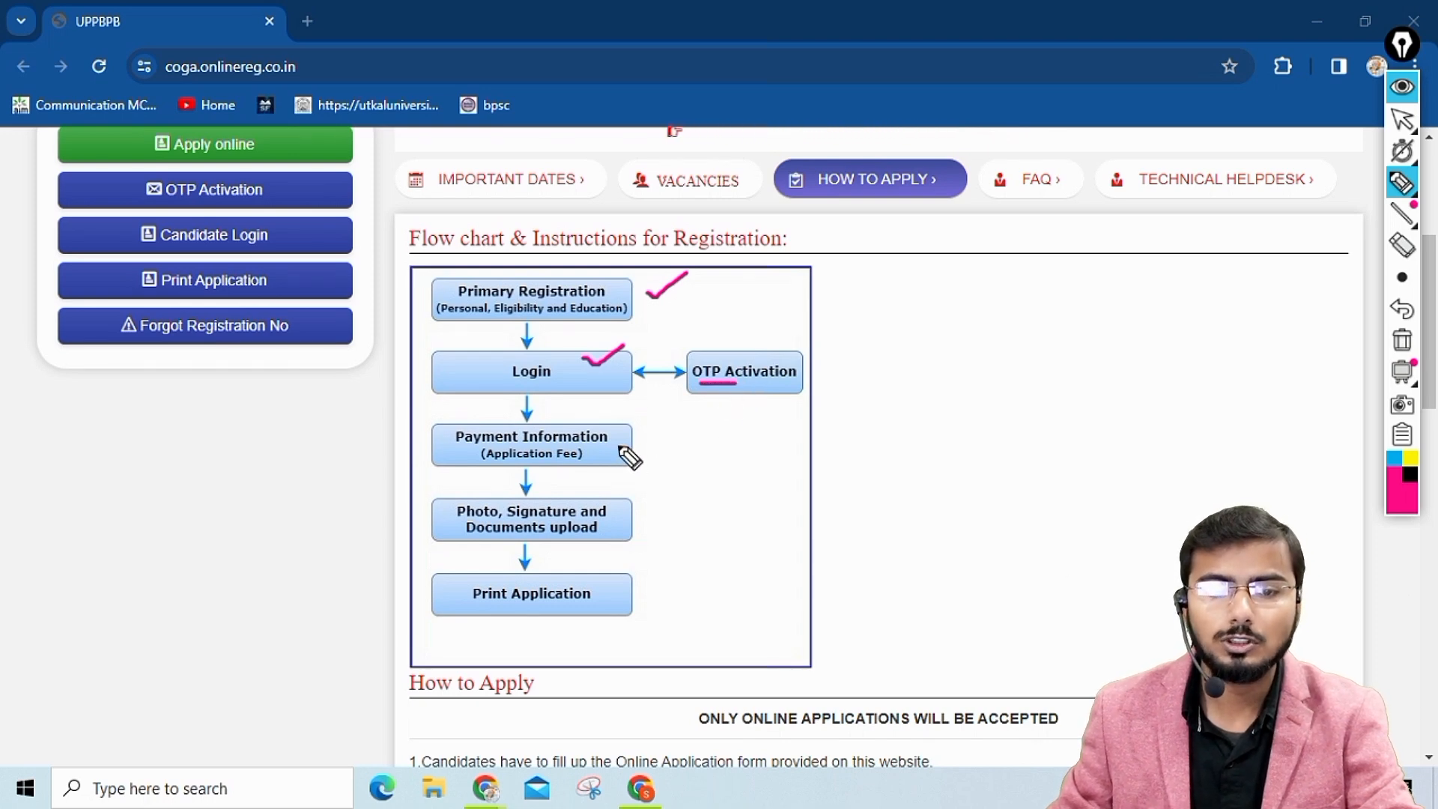
left_click_drag(620, 444, 661, 427)
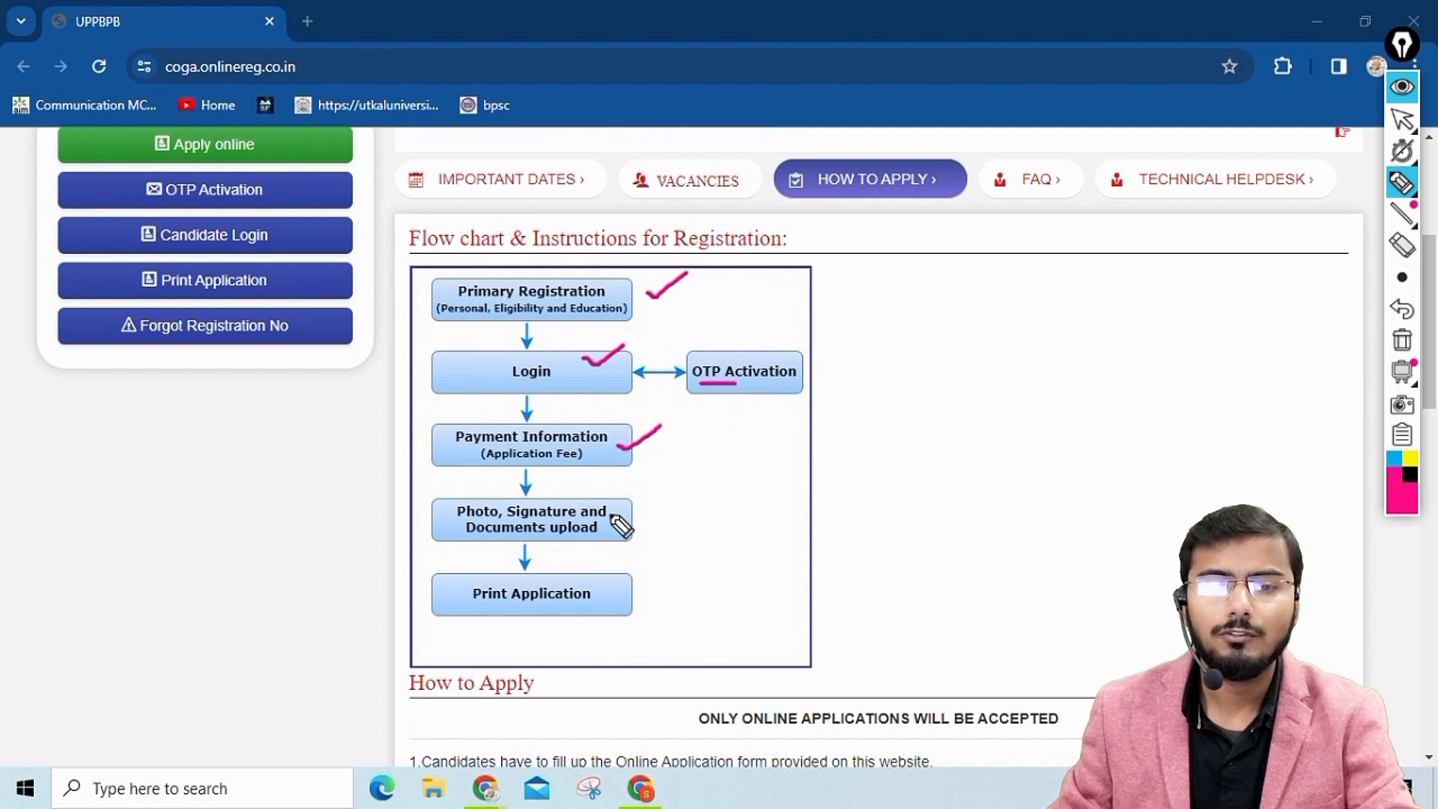
left_click_drag(614, 510, 643, 497)
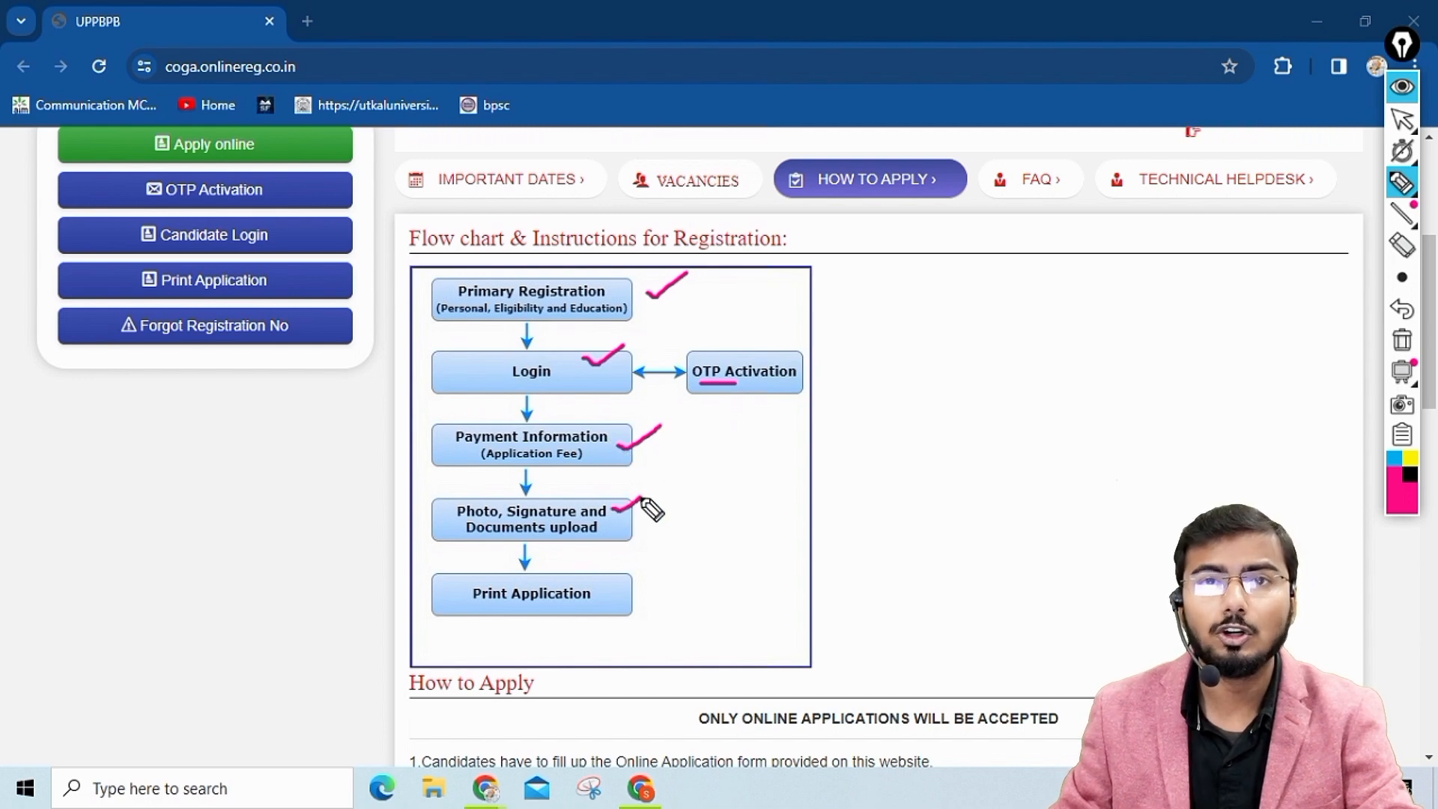
mouse_move(606, 584)
left_mouse_down()
mouse_move(618, 596)
mouse_move(688, 560)
left_mouse_up()
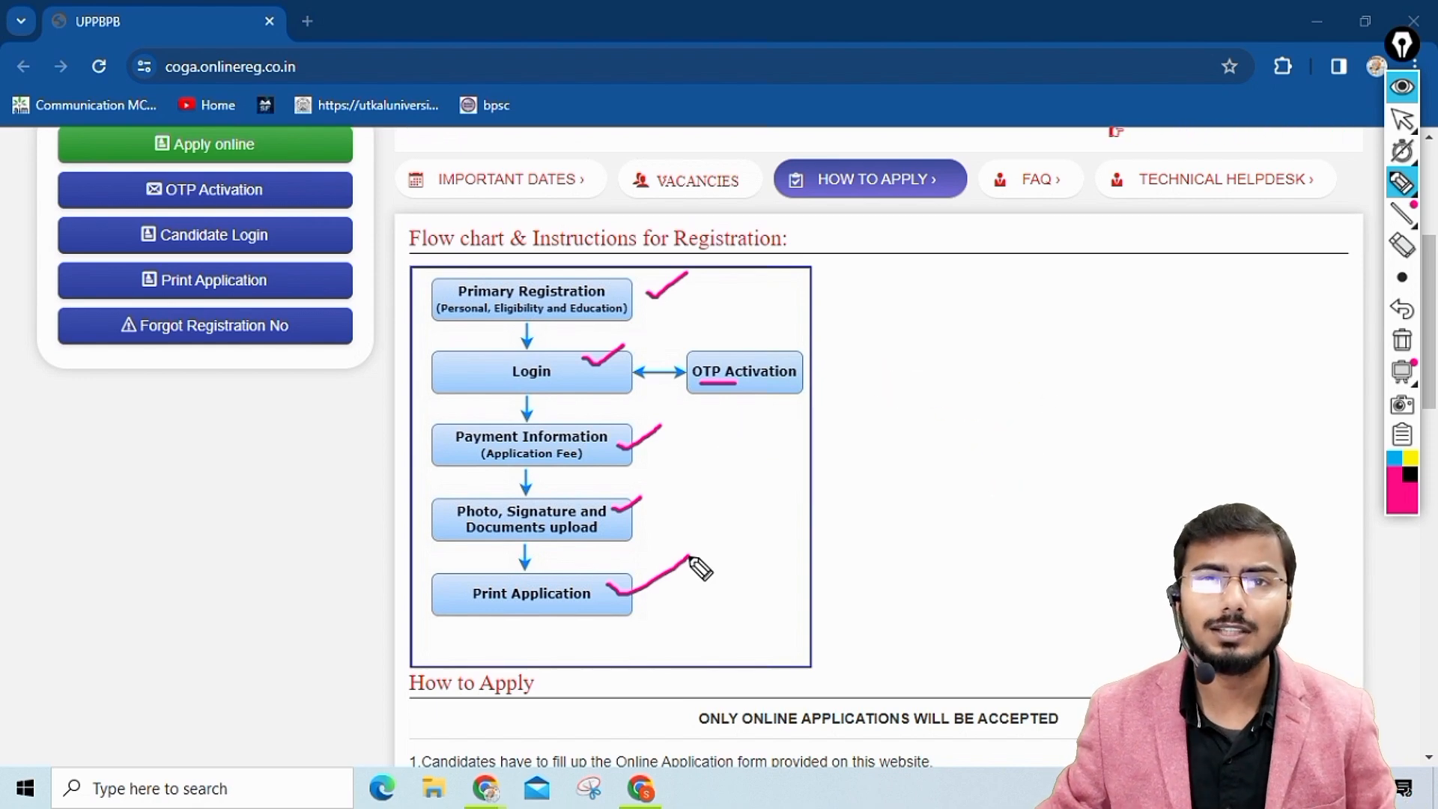
left_click(1402, 341)
left_click(1402, 119)
Open the online application form at the Personal Details section of the Preliminary Stage.
scroll(1113, 356, "up", 5)
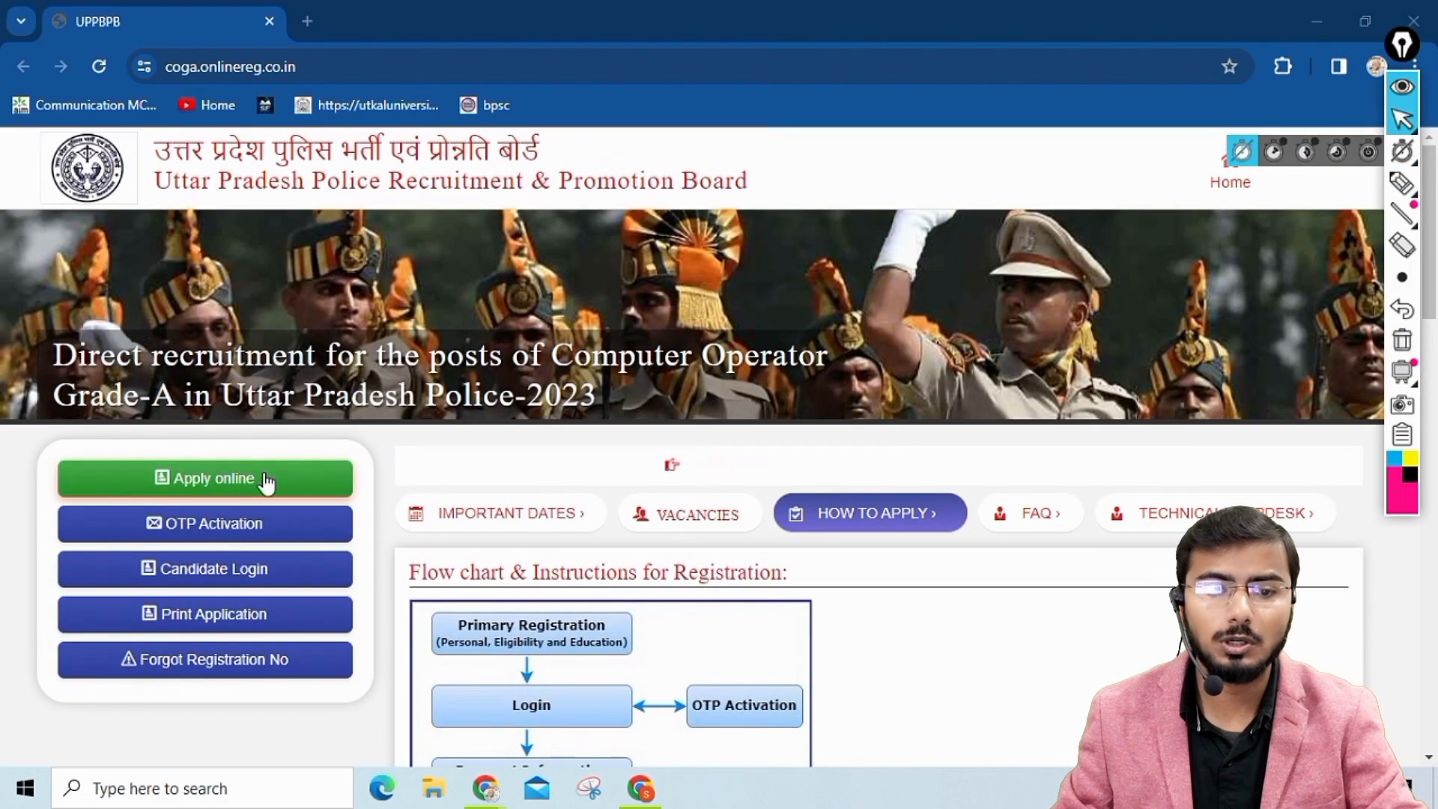
left_click(197, 483)
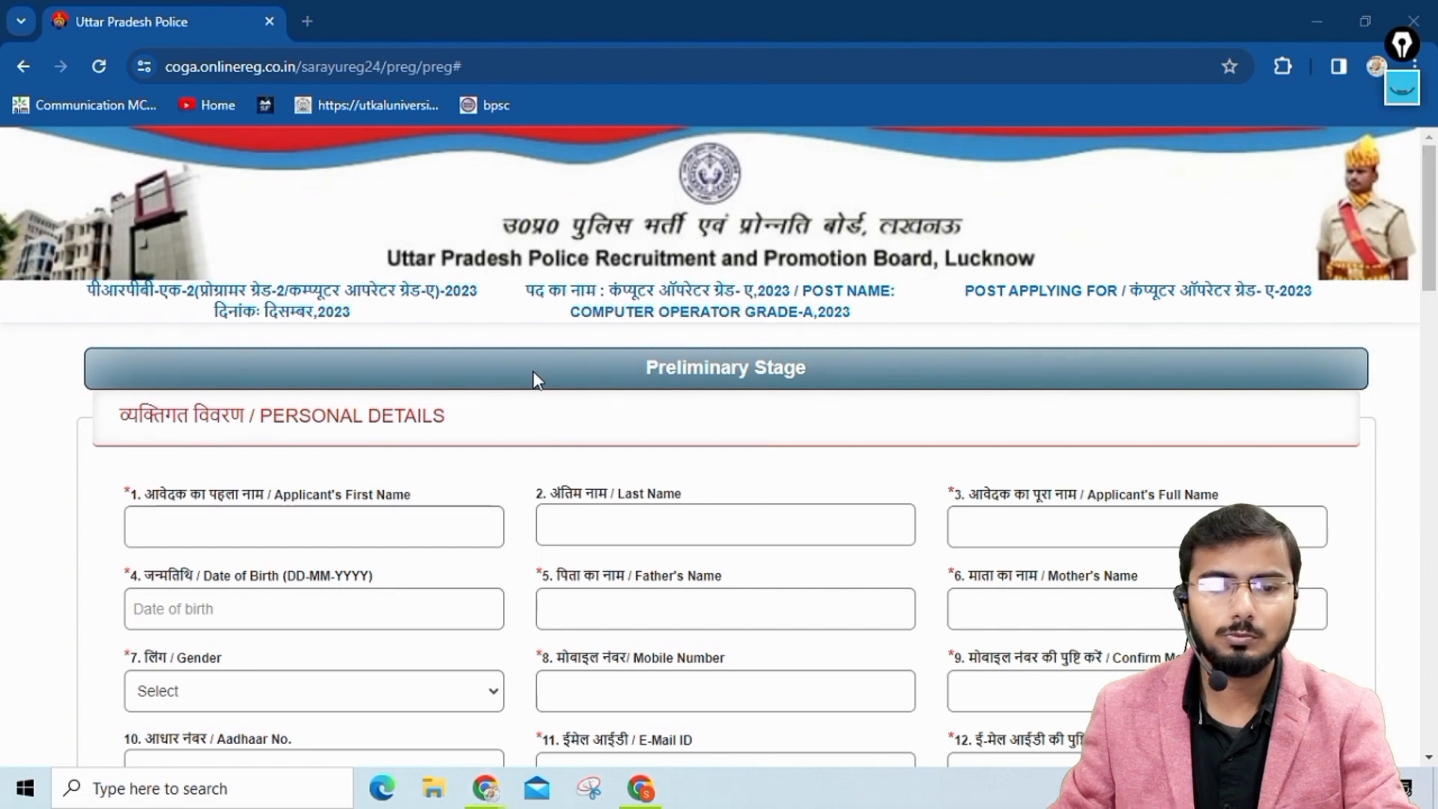
scroll(537, 379, "down", 3)
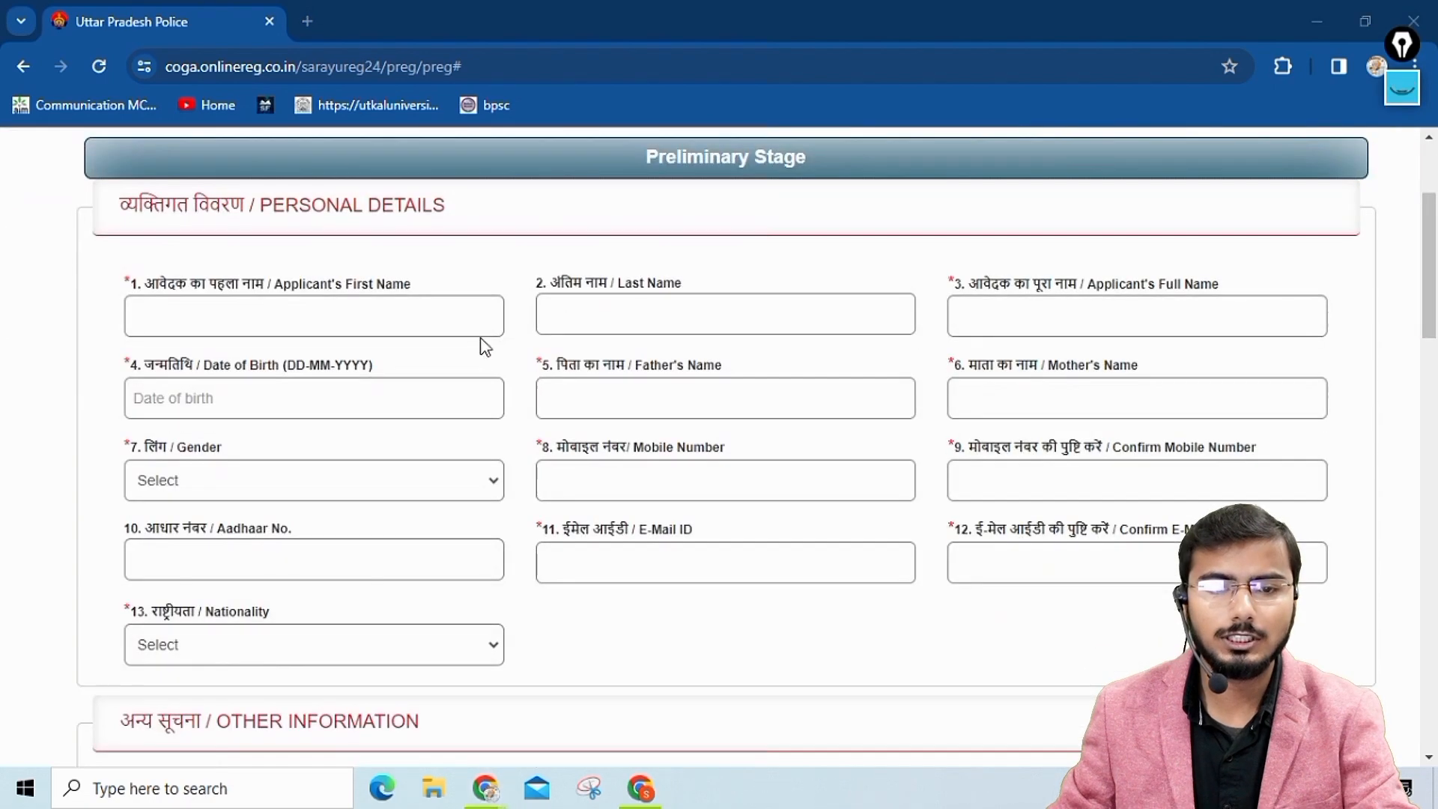
Enter the applicant's first name, last name and full name in the personal details.
left_click(341, 318)
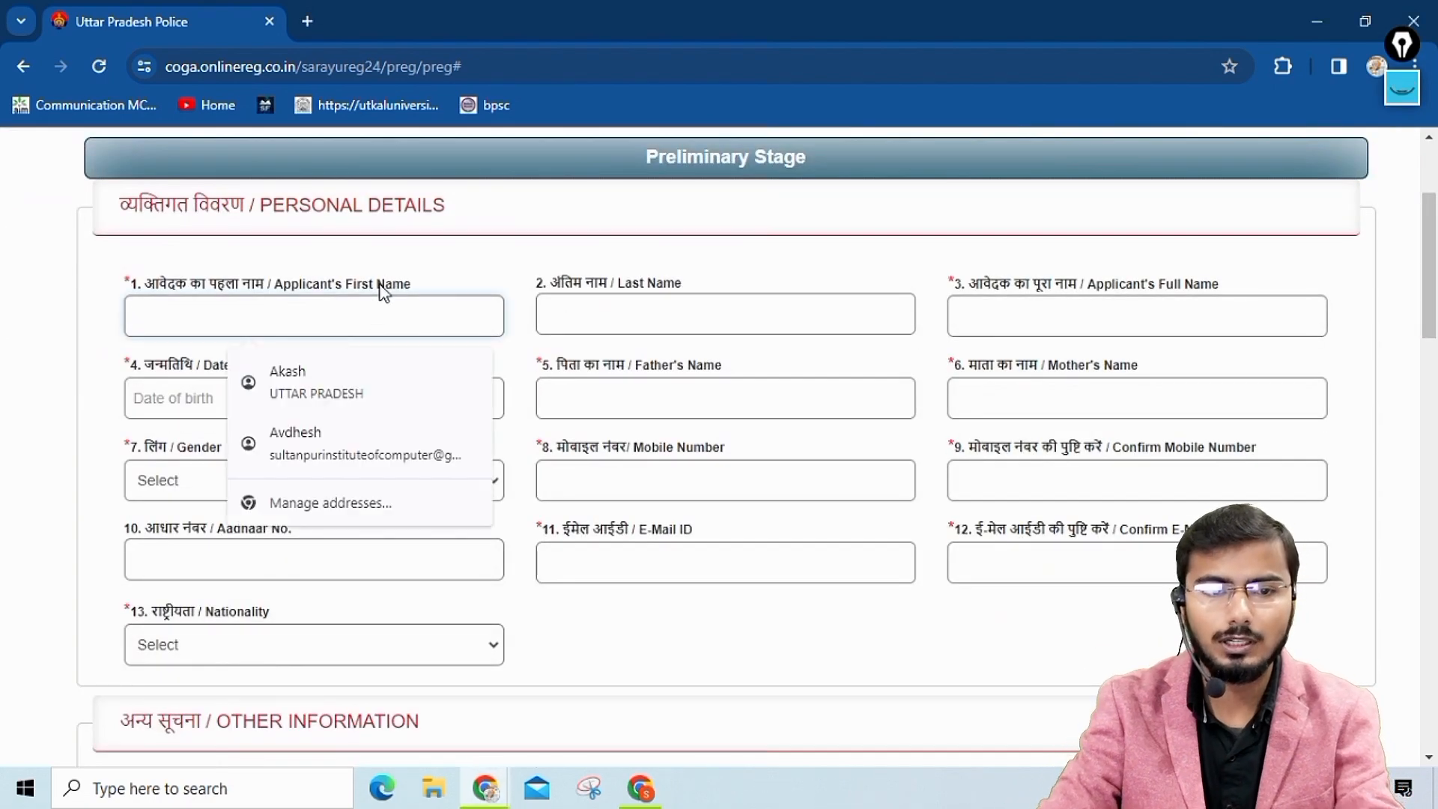
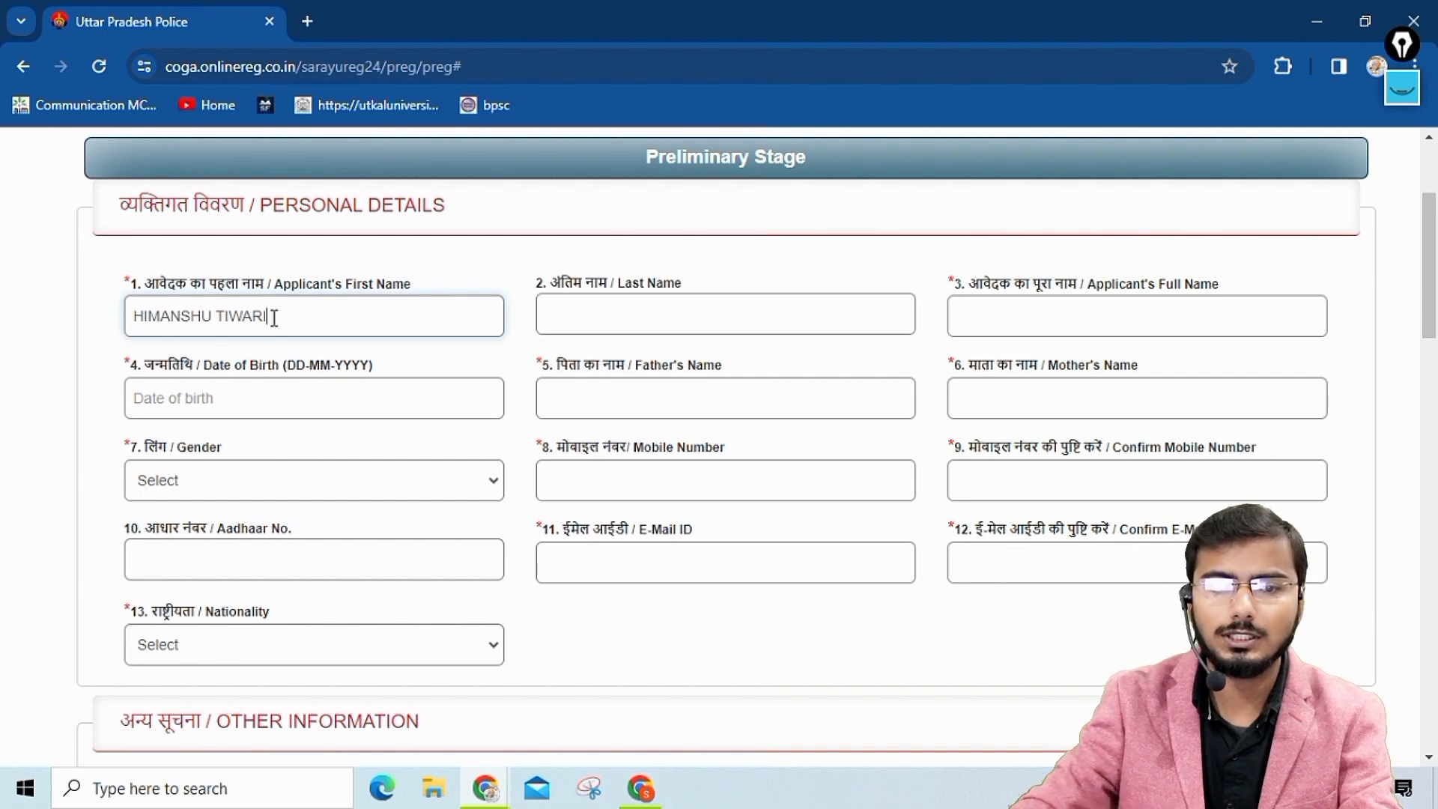
key("Tab")
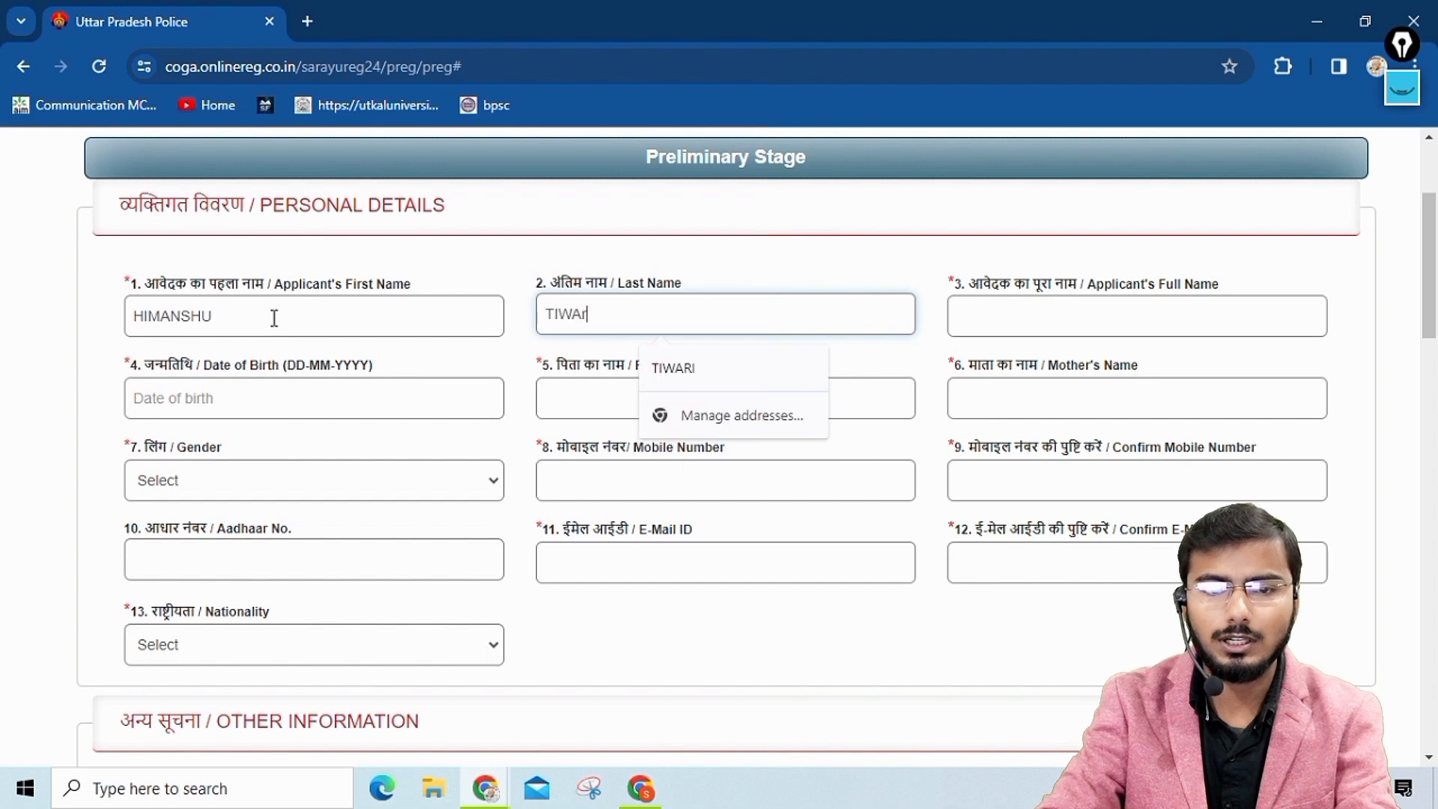
key("Tab")
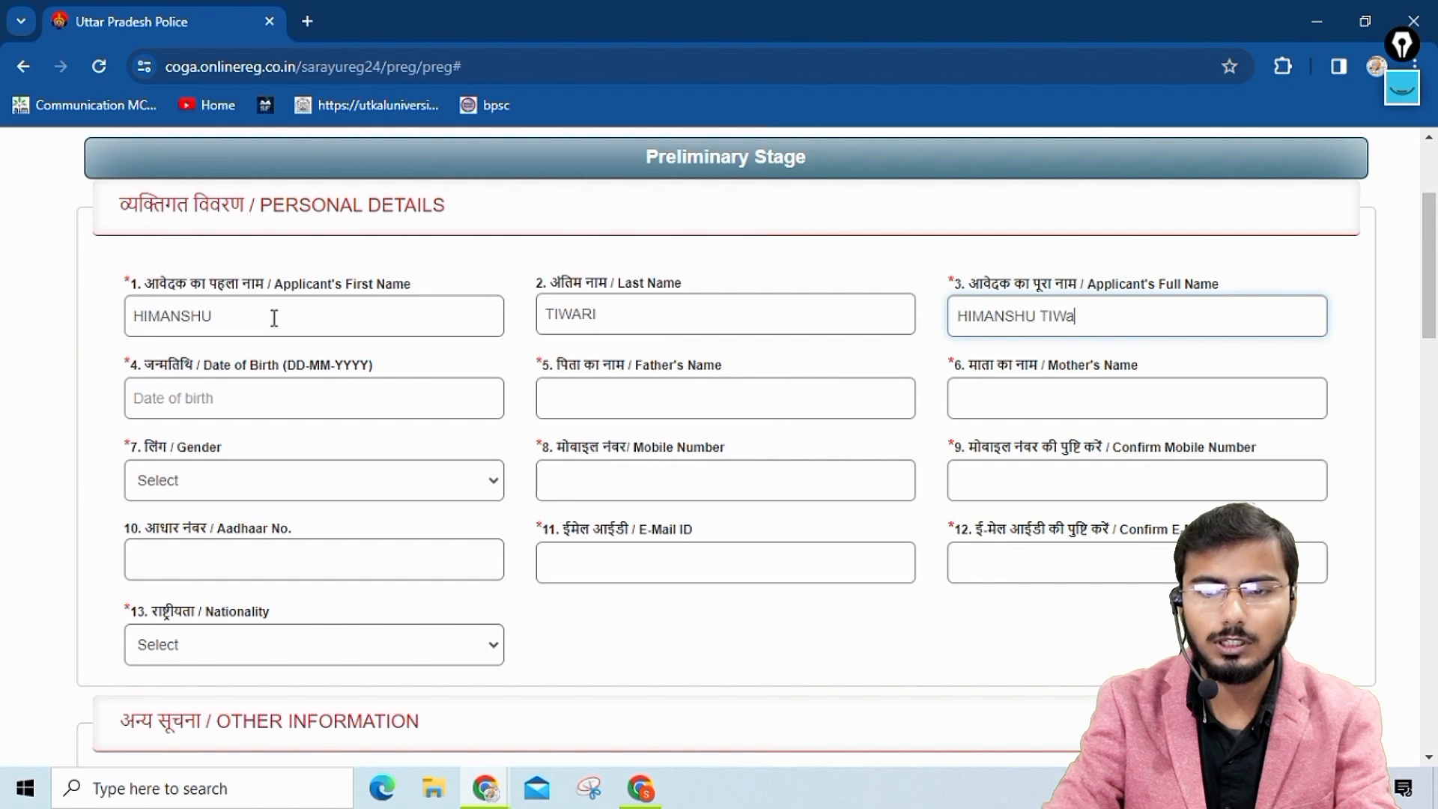
key("Tab")
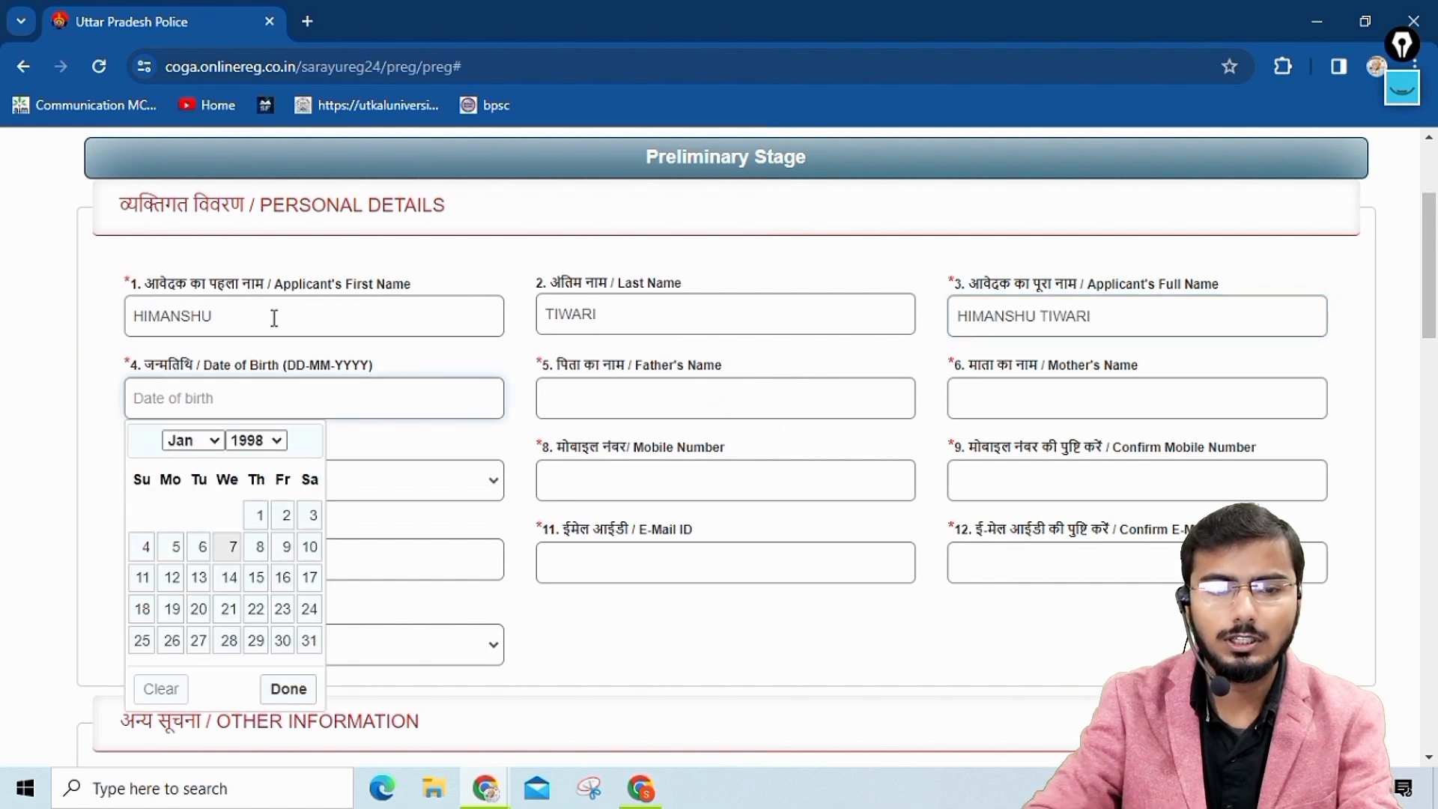
Set the applicant's date of birth by choosing the year, month and day in the calendar.
left_click(286, 548)
left_click(247, 400)
left_click(256, 441)
scroll(262, 379, "down", 2)
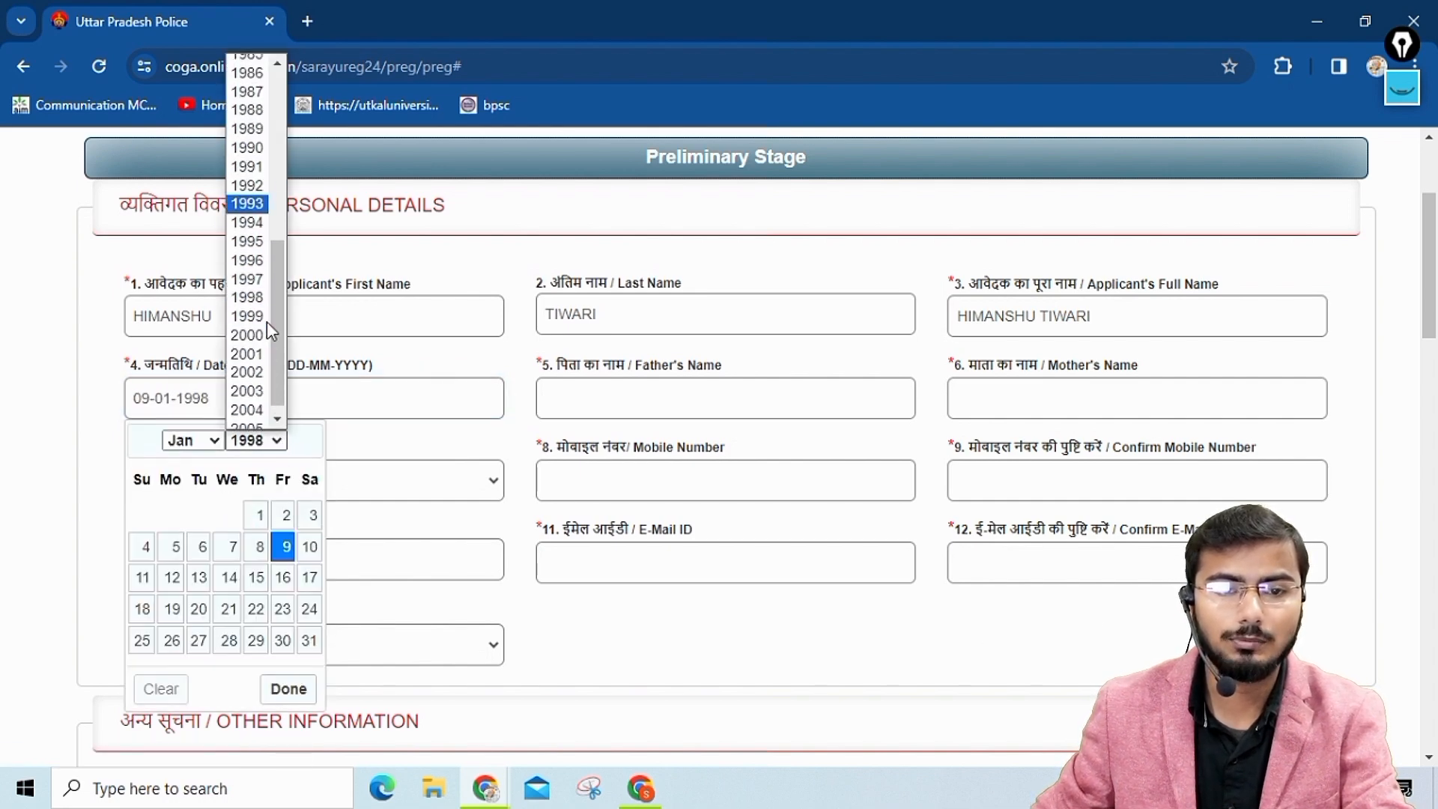
scroll(258, 371, "up", 4)
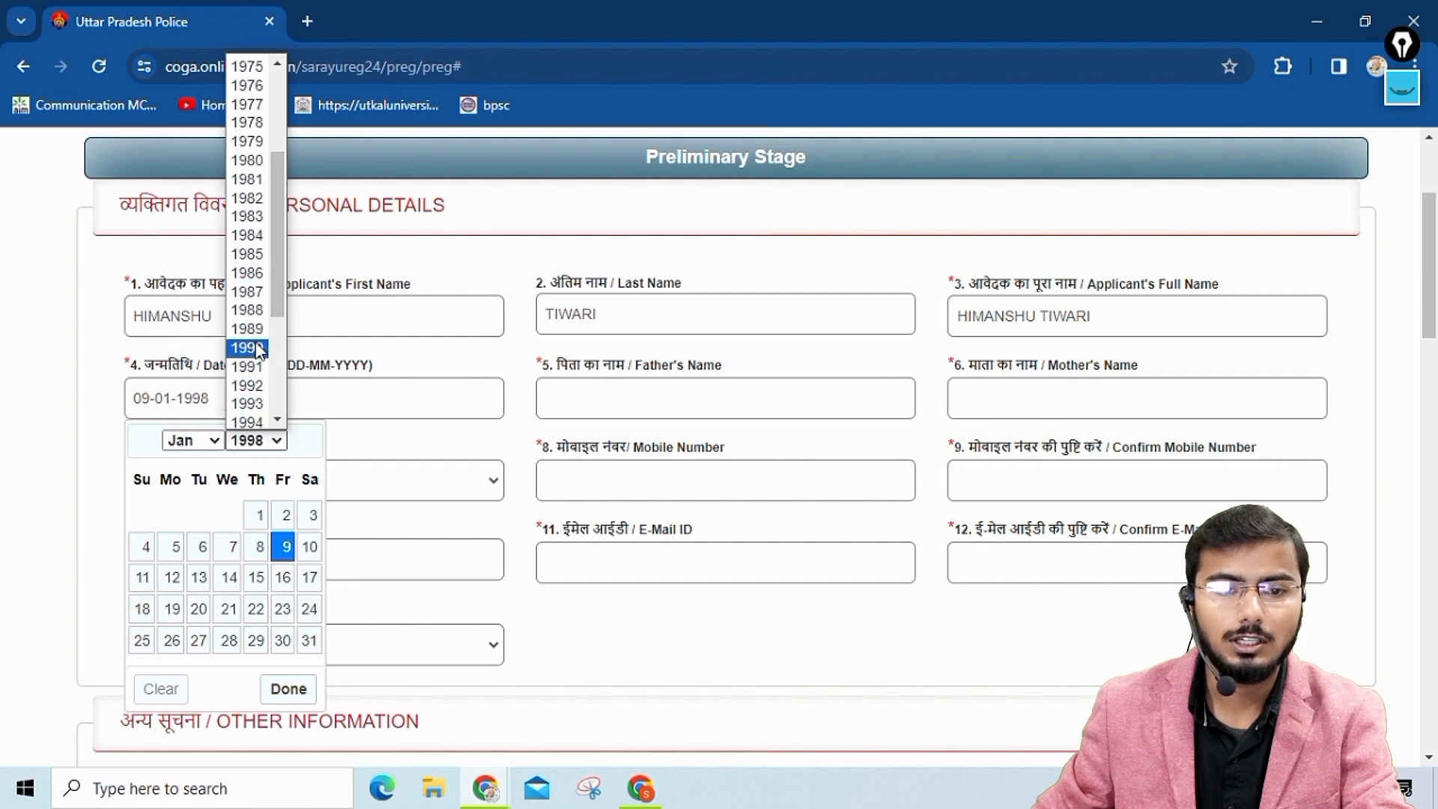
scroll(255, 352, "down", 3)
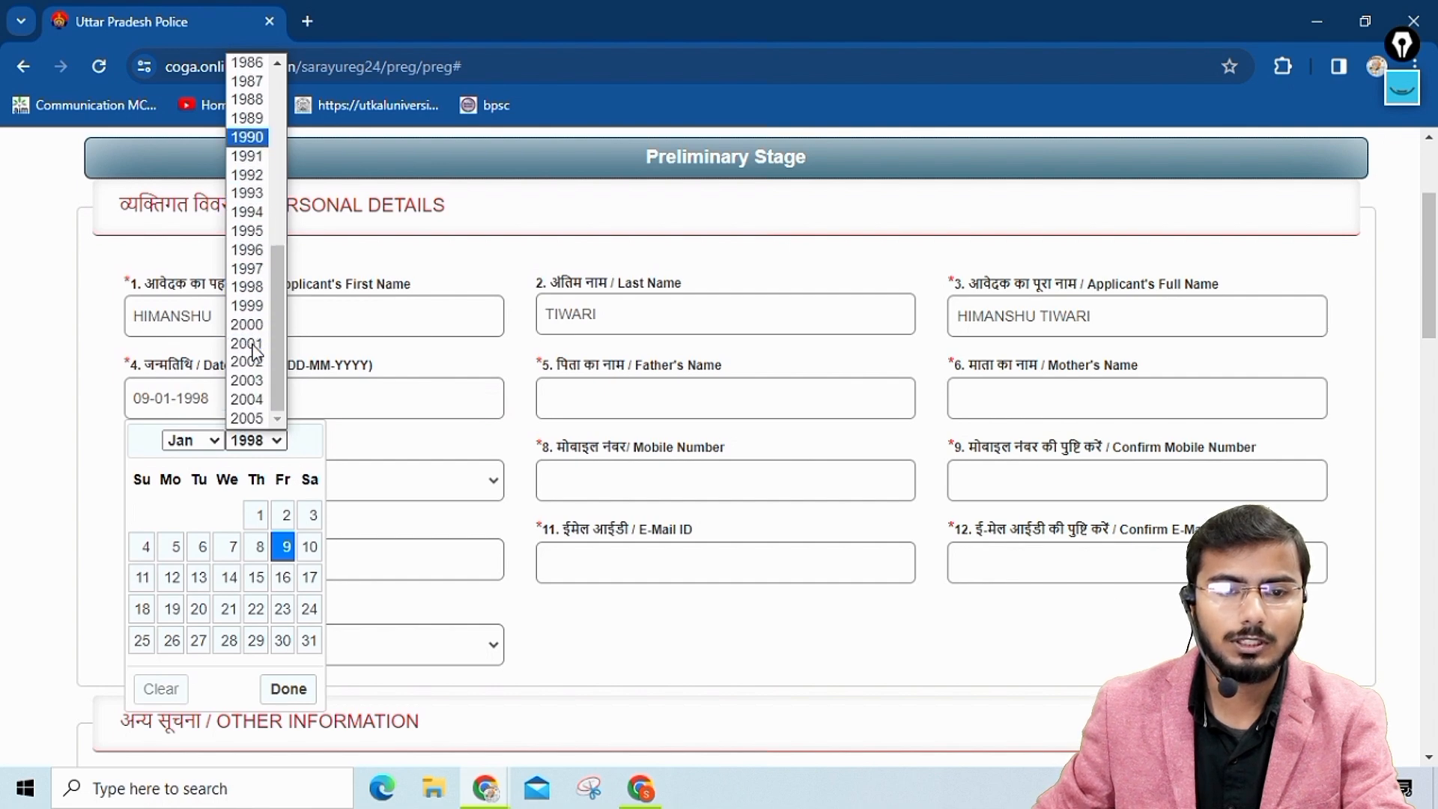
left_click(251, 288)
left_click(197, 448)
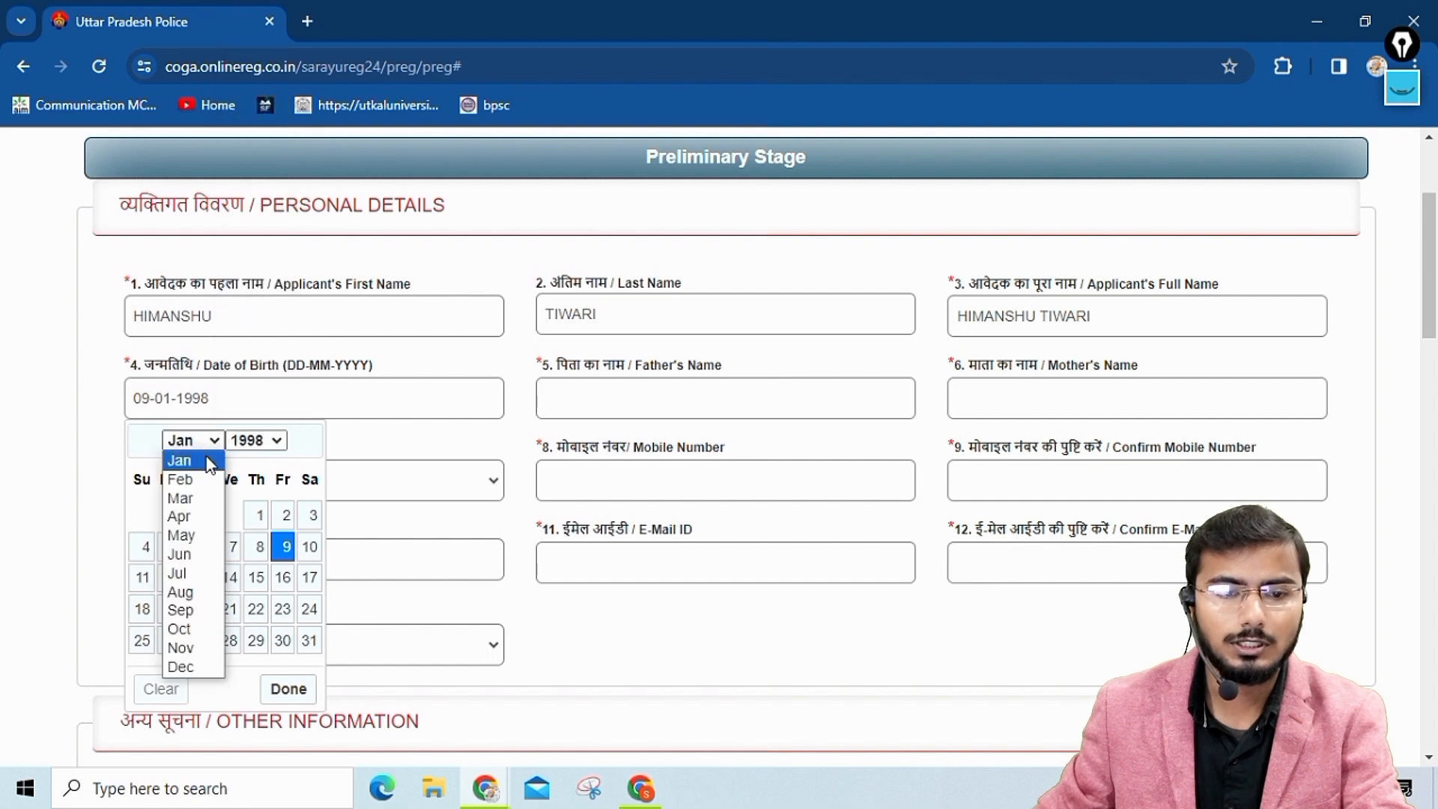
left_click(185, 510)
left_click(282, 546)
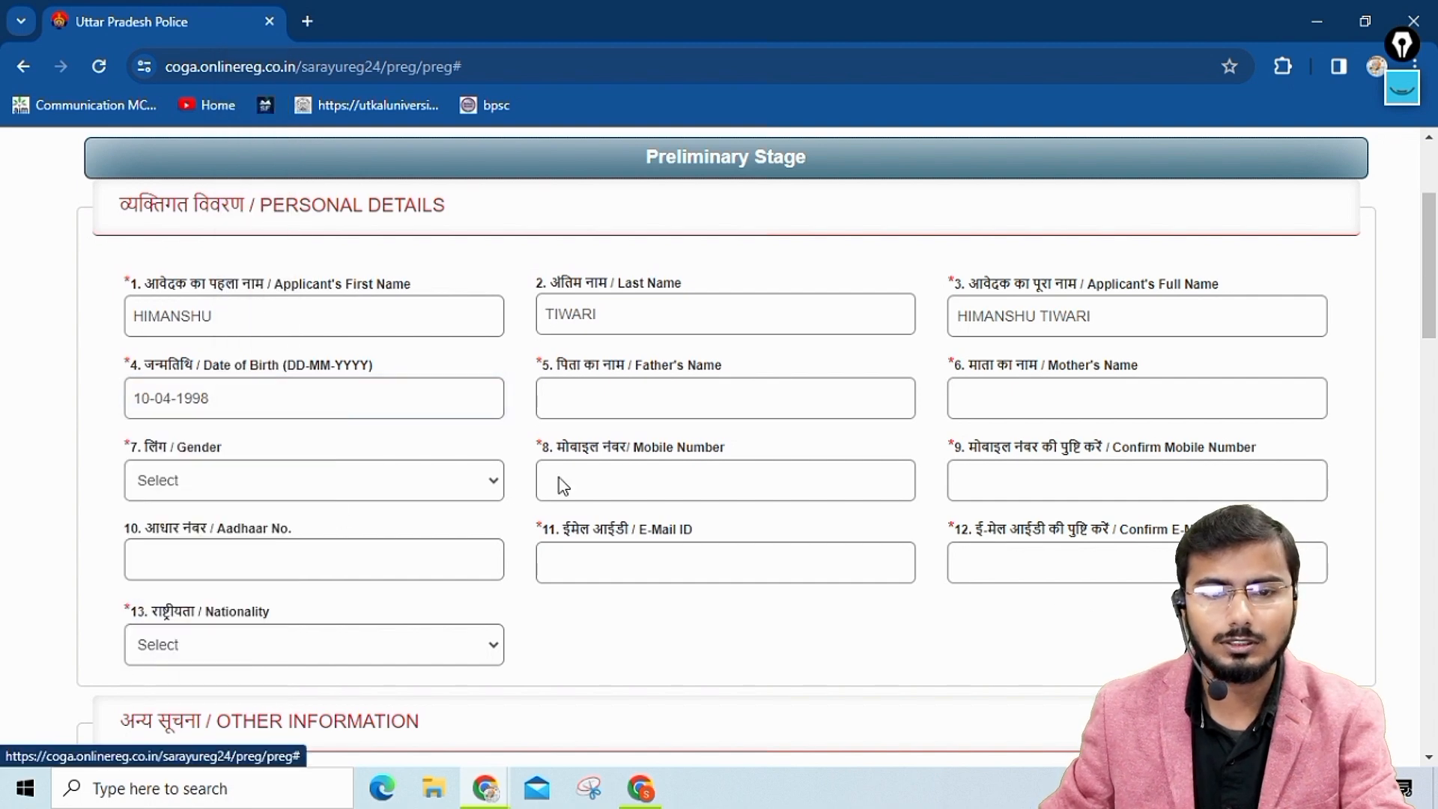
Enter the father's name and mother's name, and set the applicant's gender to MALE.
left_click(583, 394)
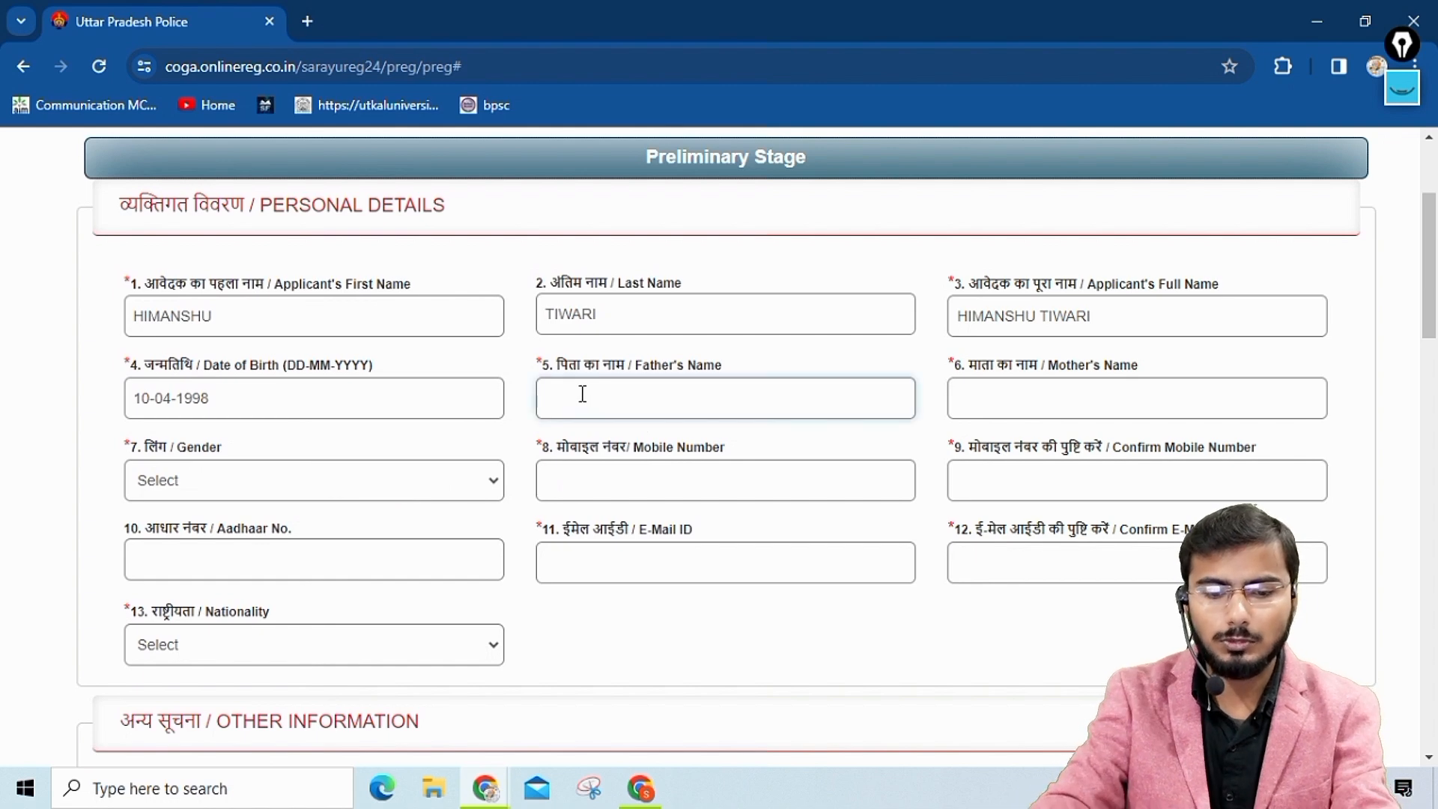
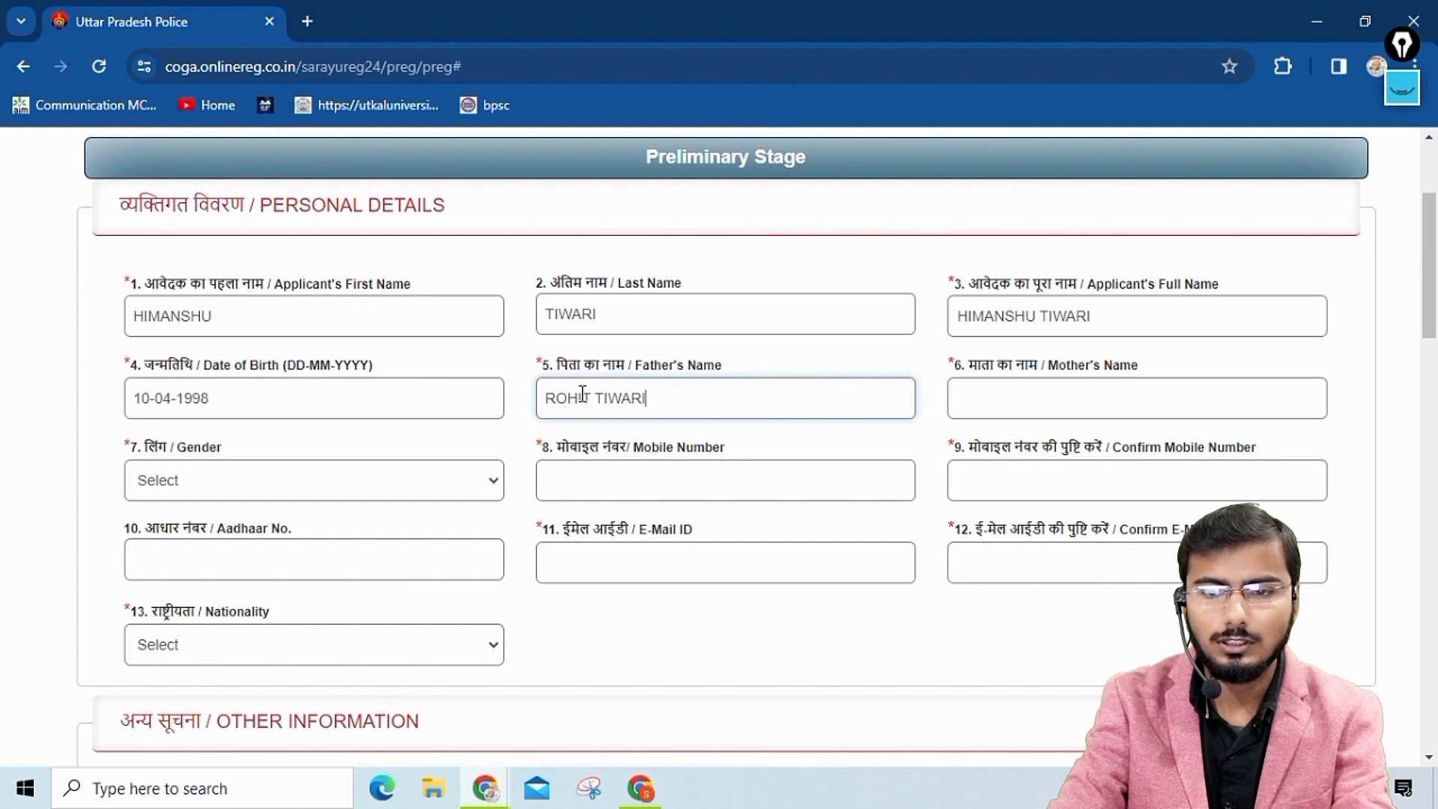
key("Tab")
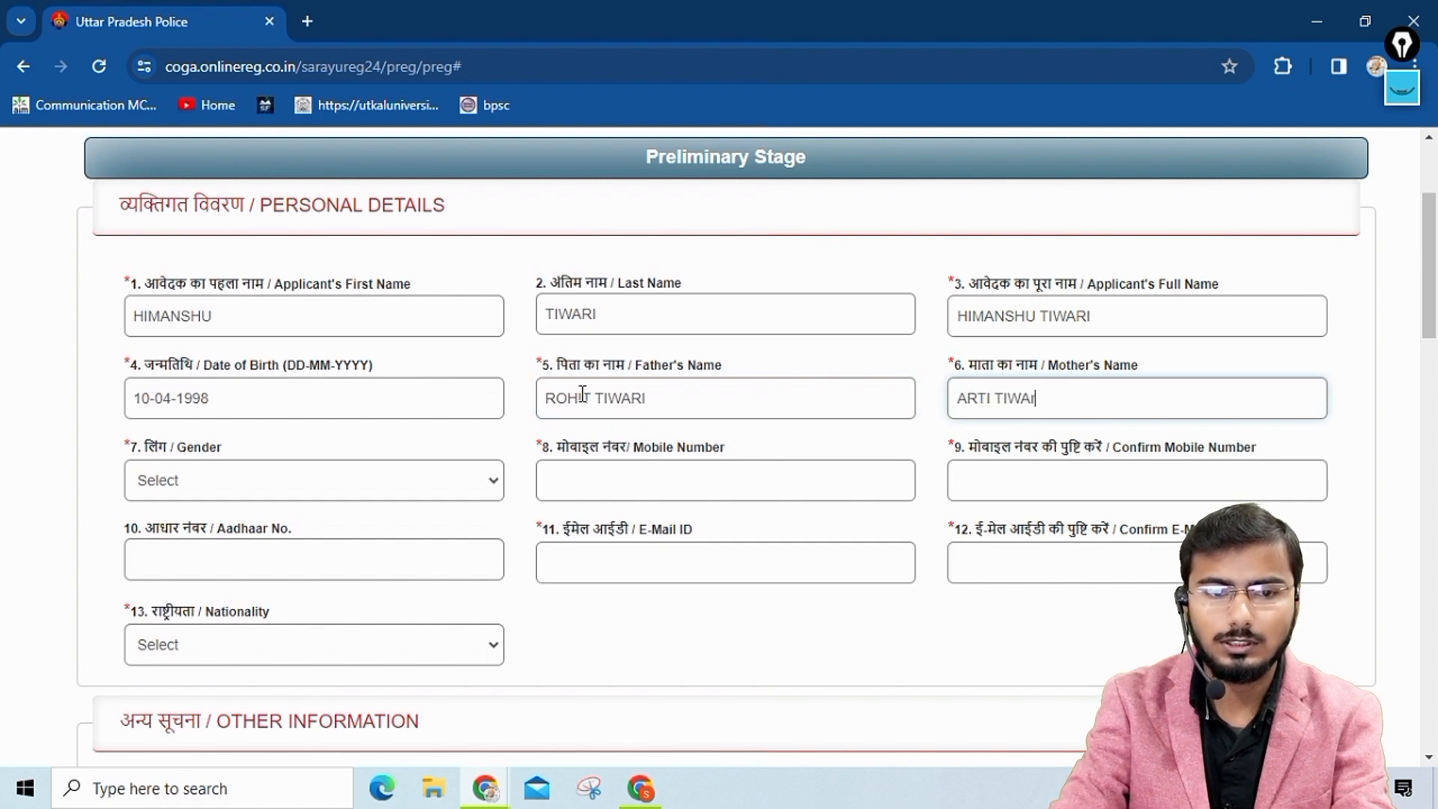
left_click(307, 483)
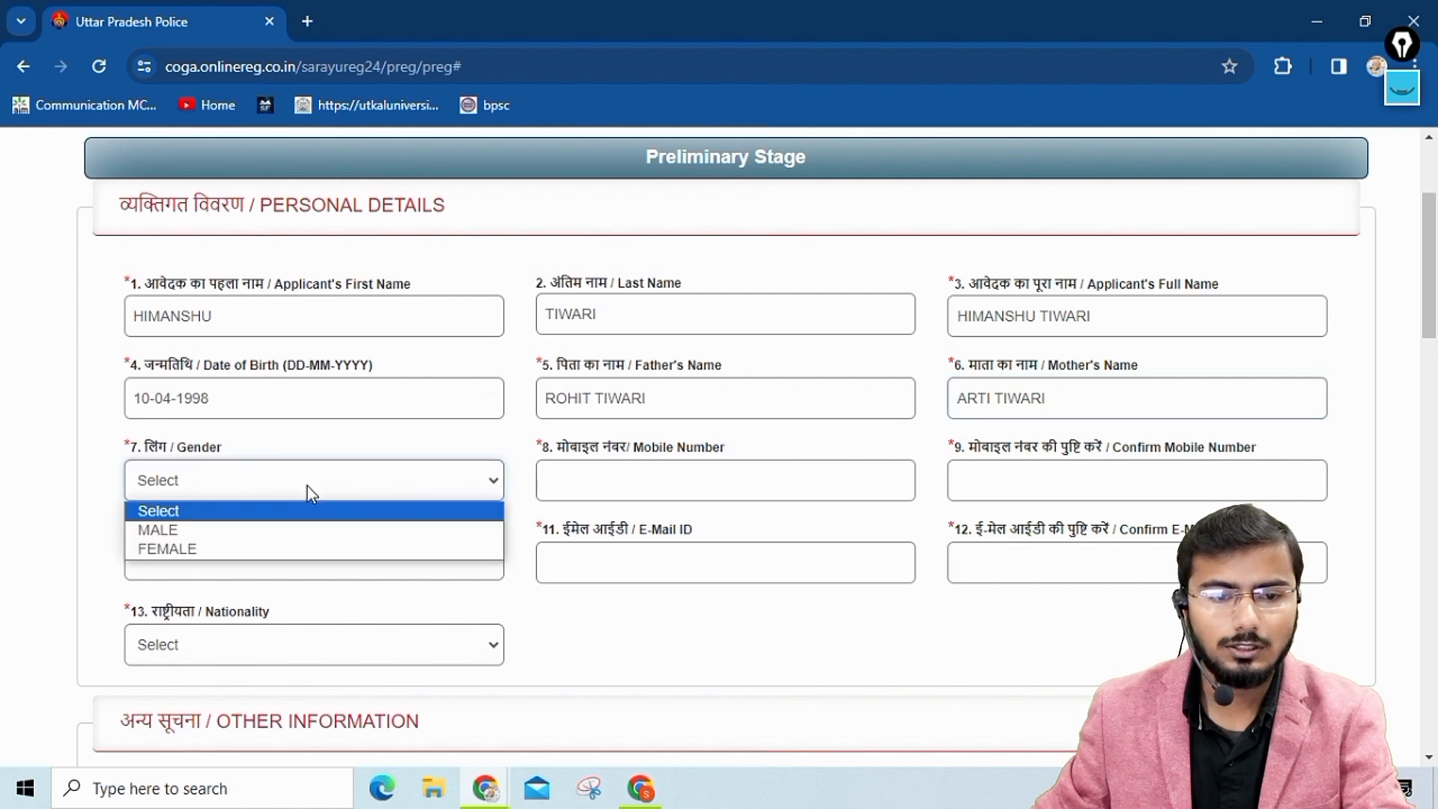
left_click(199, 532)
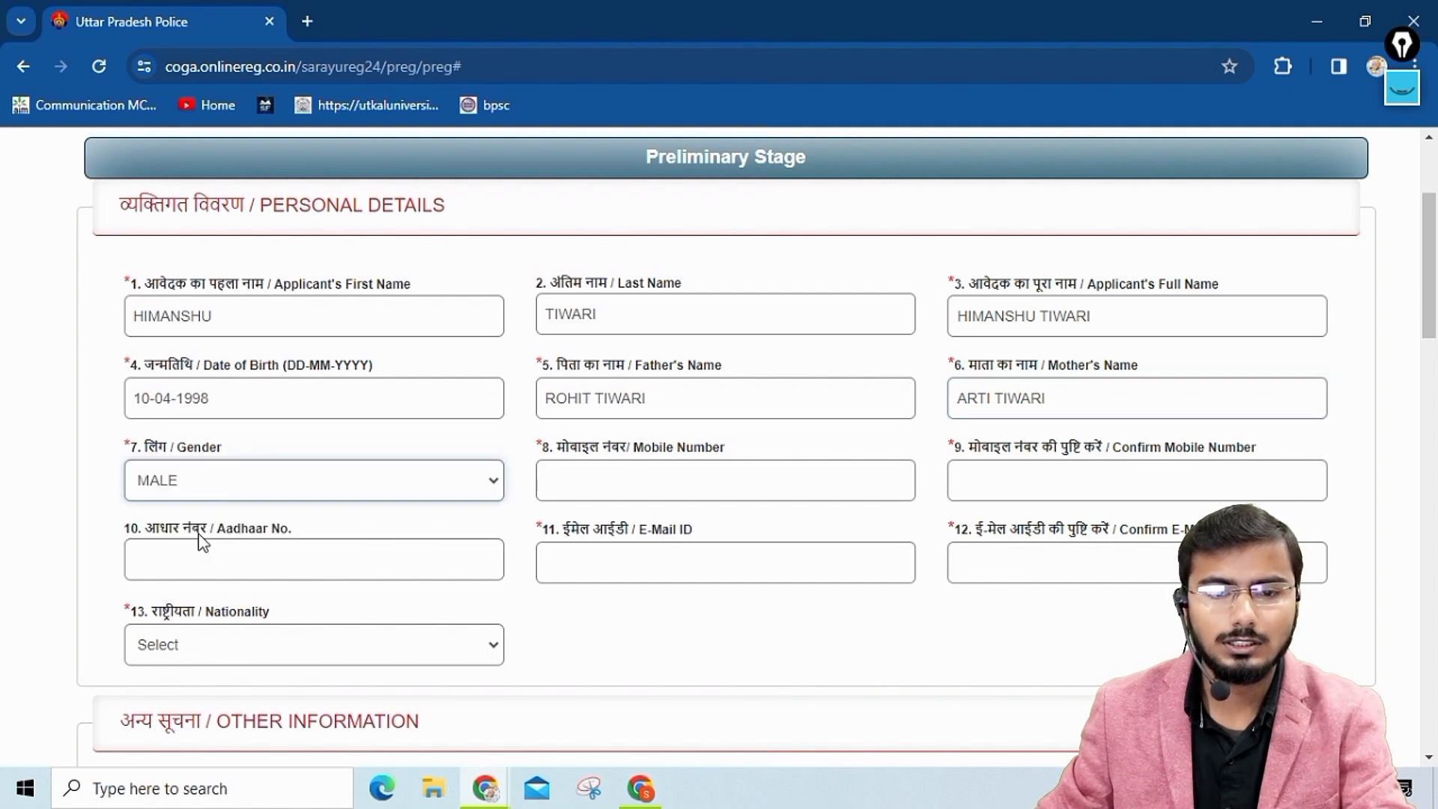
Enter the applicant's mobile number, repeat it in the confirmation field, and fill in the Aadhaar number.
left_click(623, 480)
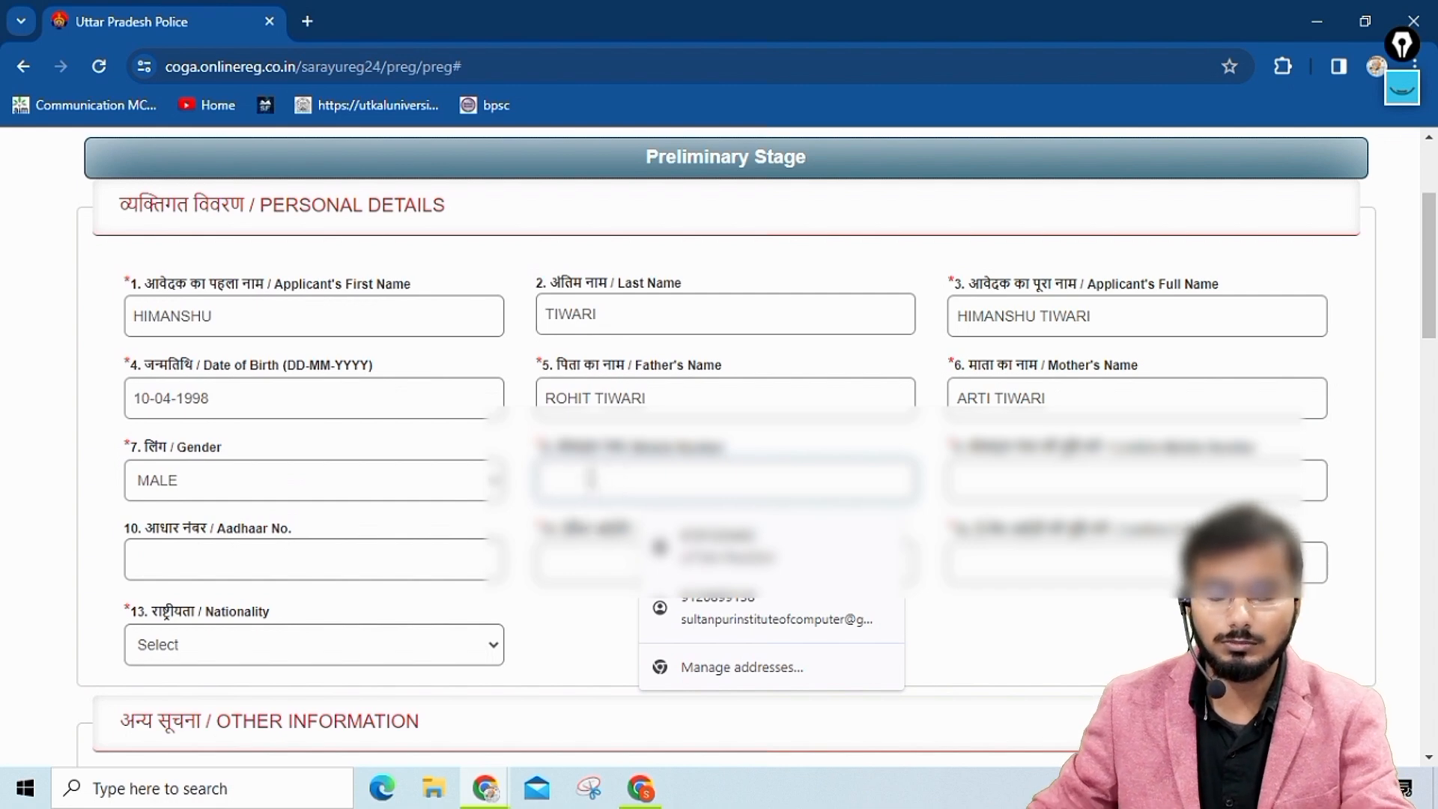
type("9198")
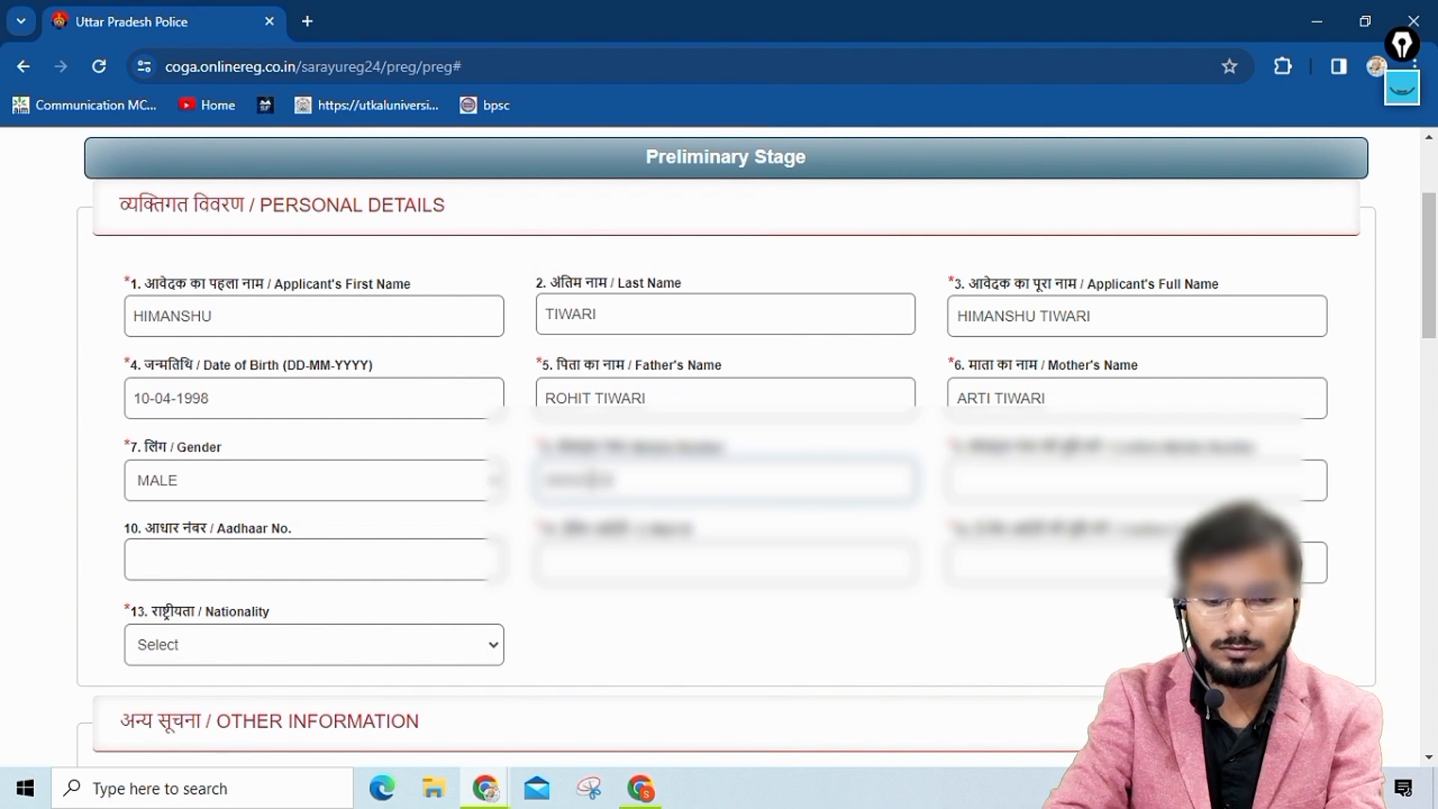
left_click(1031, 483)
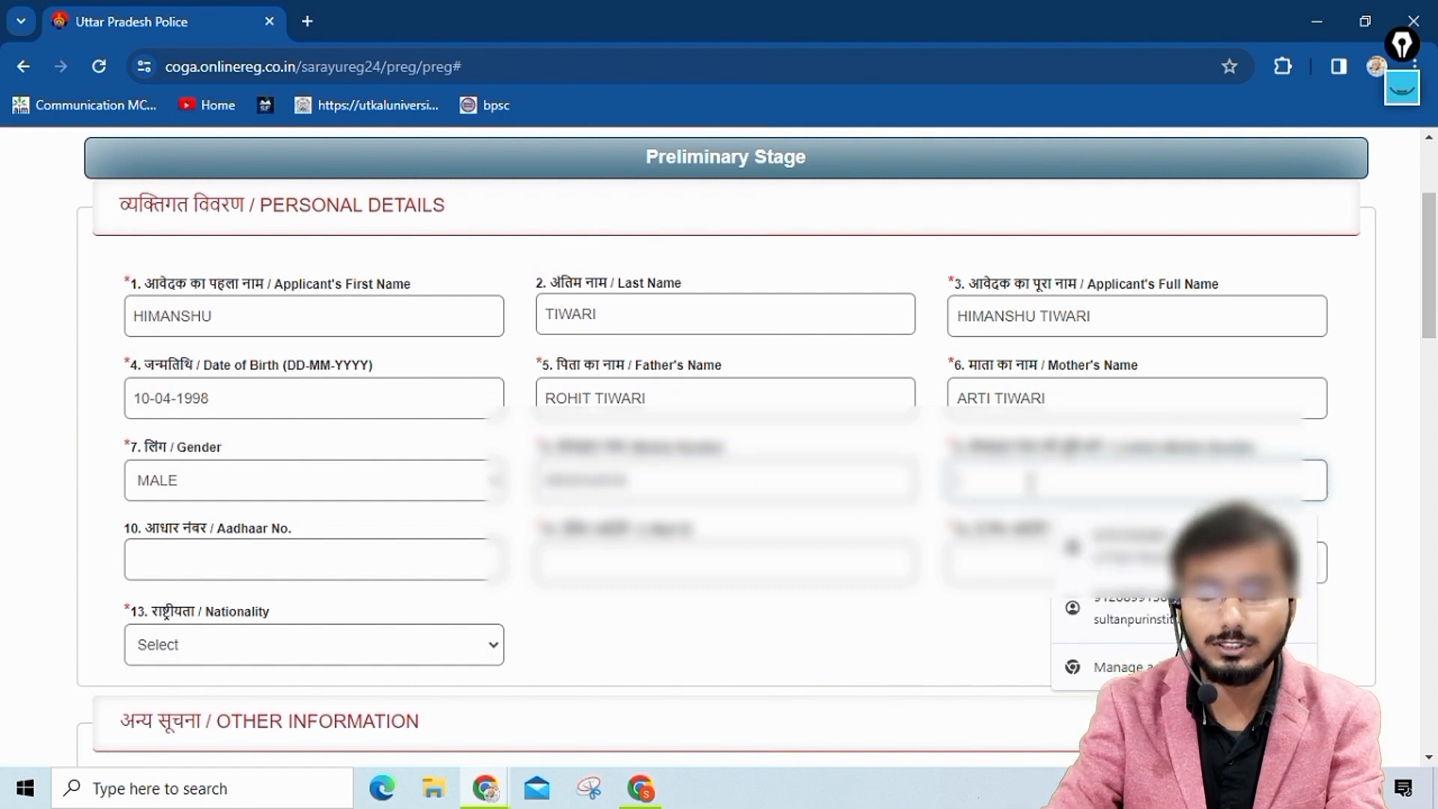
type("9999")
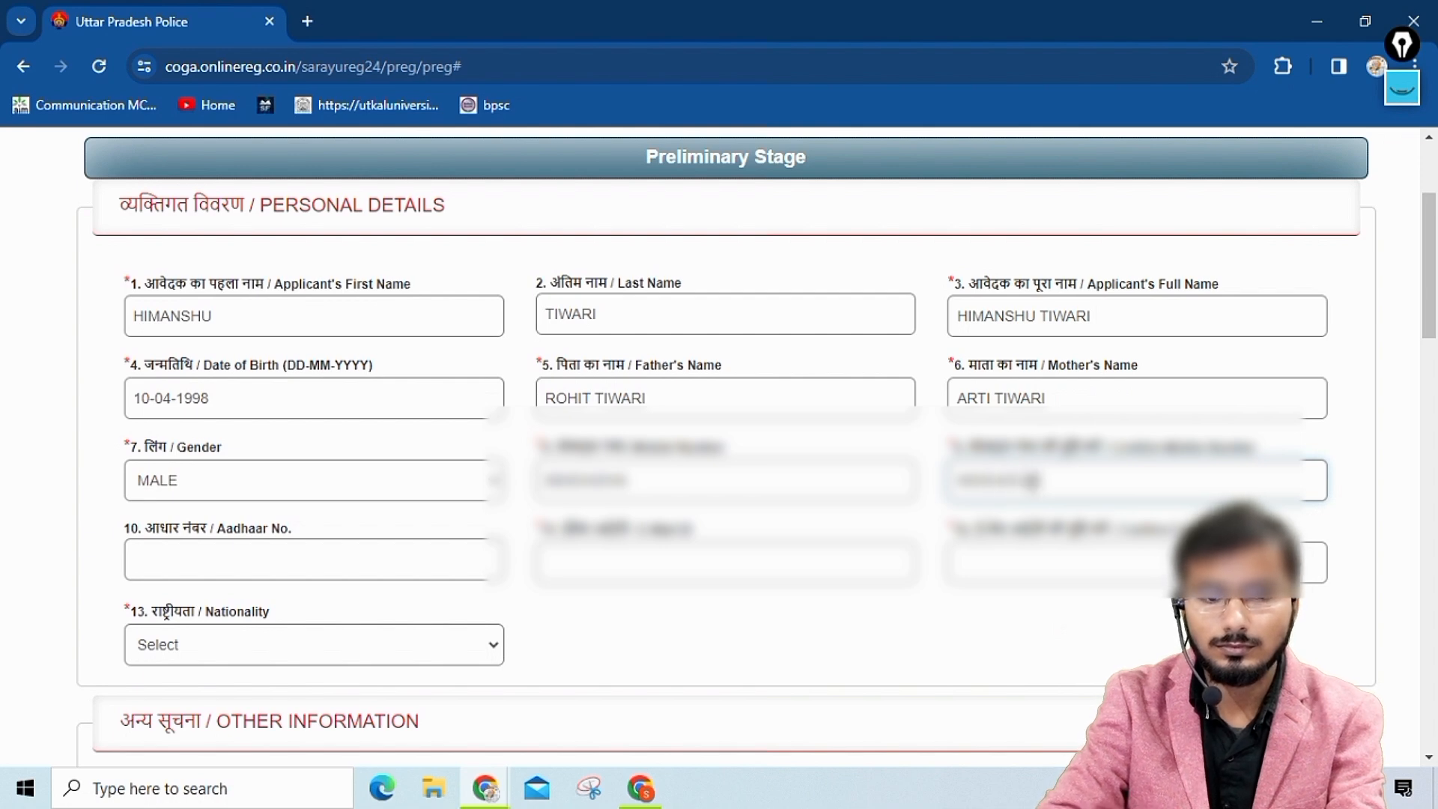
left_click(298, 557)
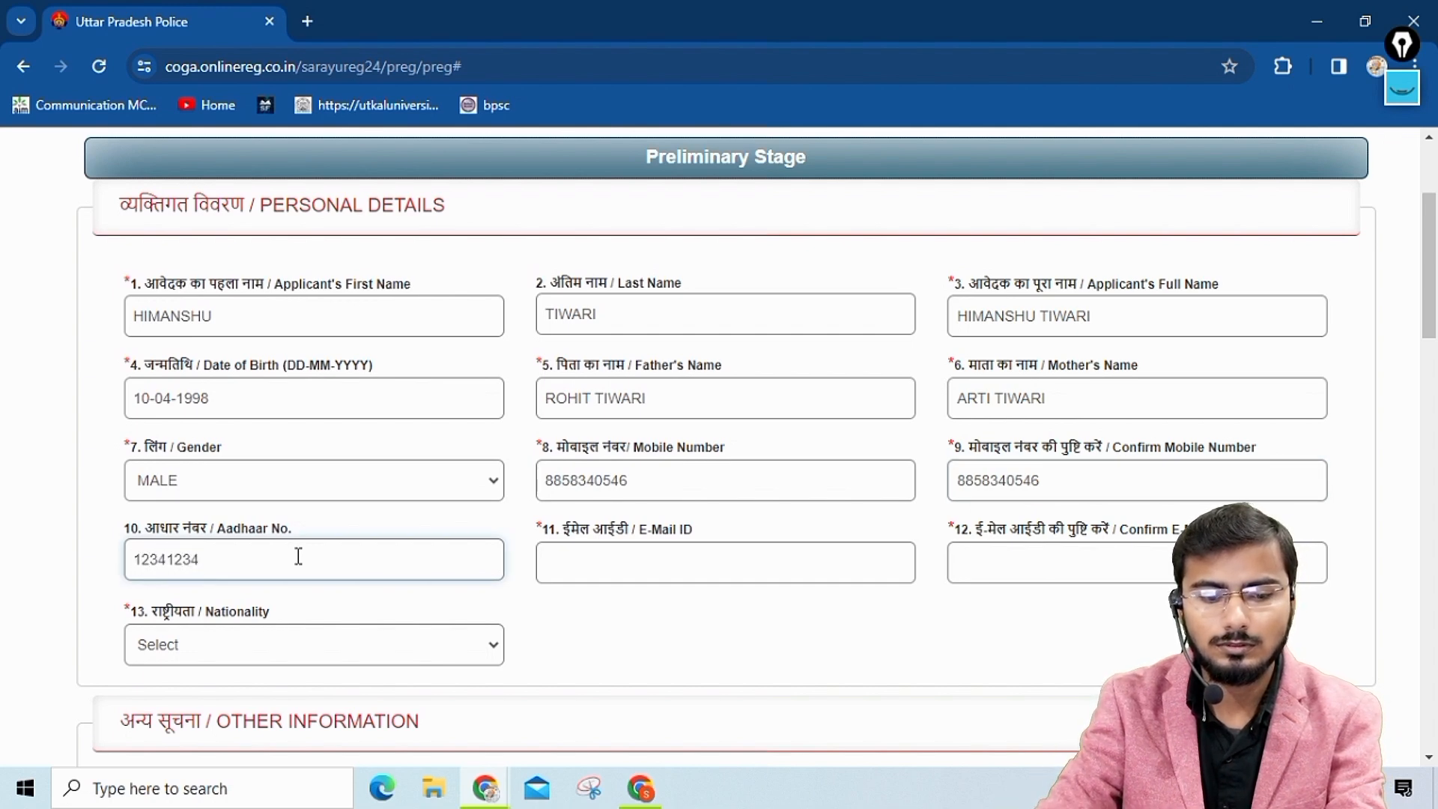
Enter and confirm the applicant's e-mail address, and set the nationality to INDIAN.
left_click(640, 552)
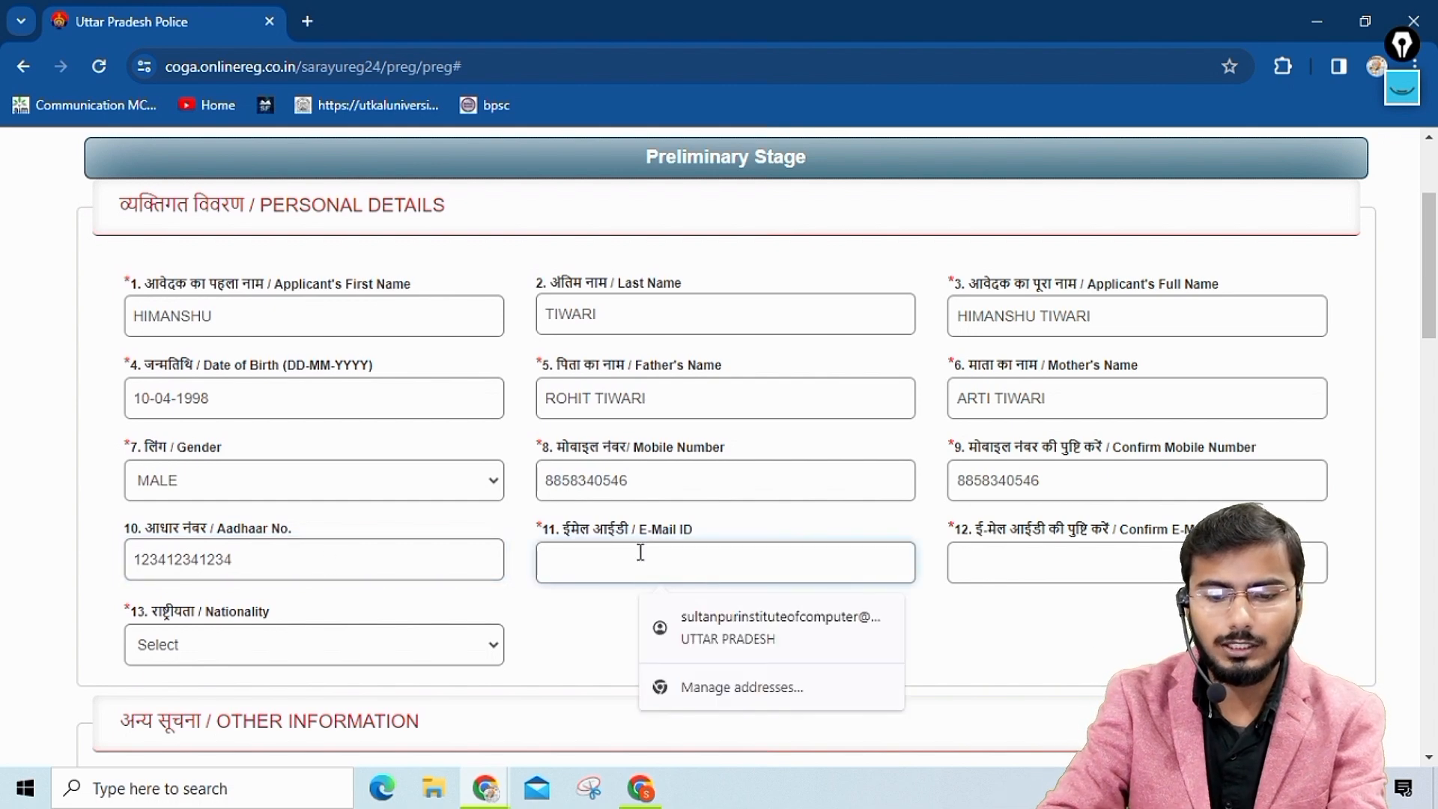
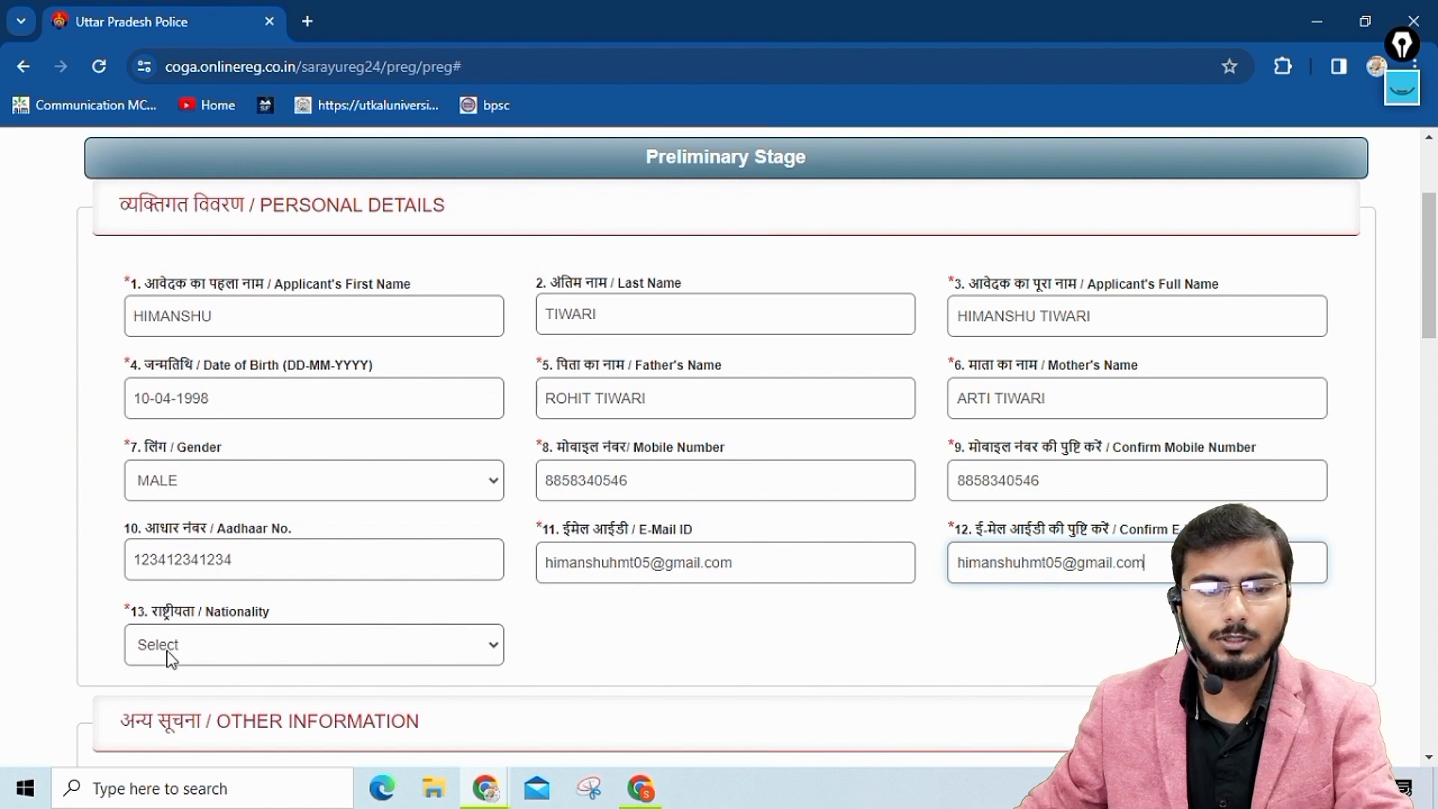
left_click(227, 643)
left_click(177, 695)
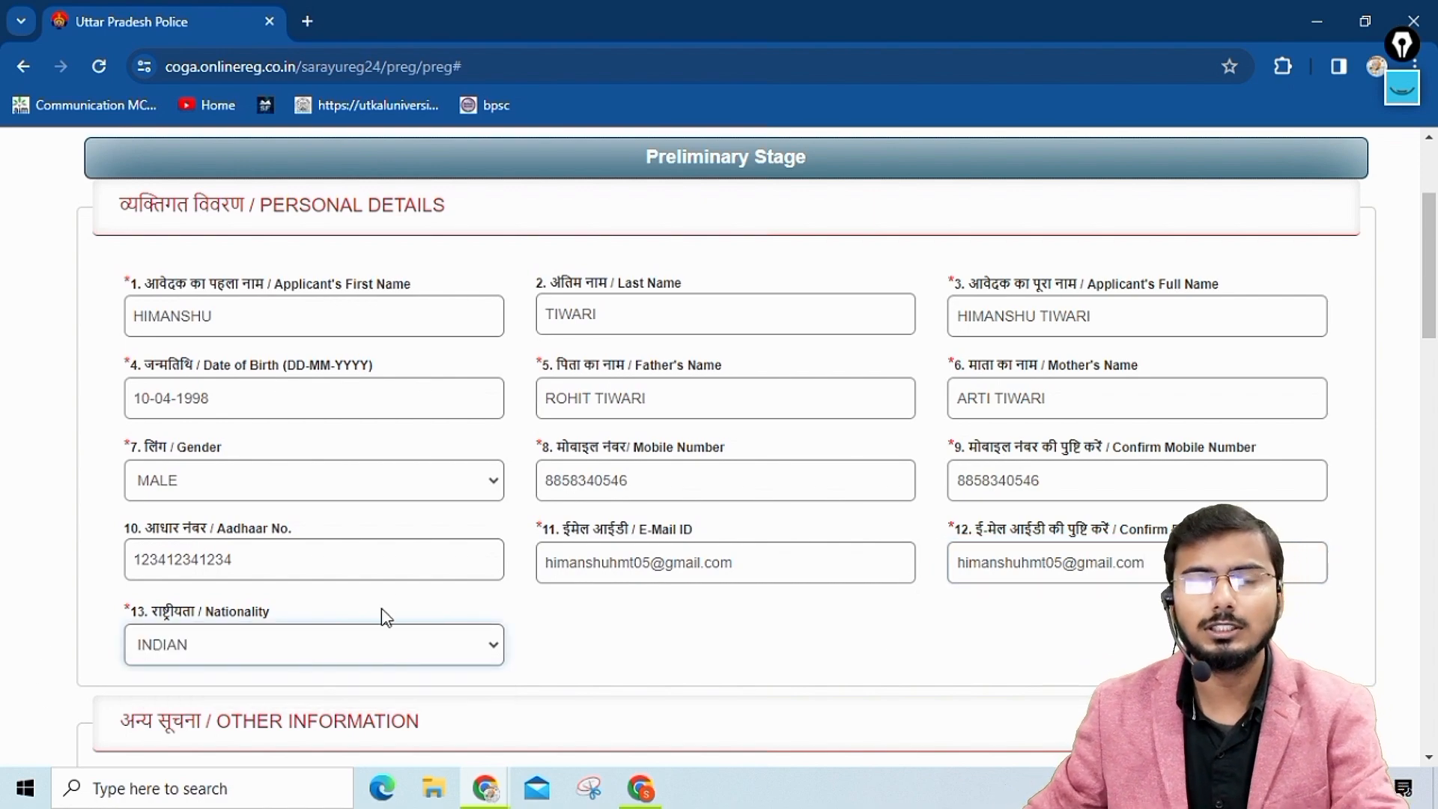
Answer Yes to being domiciled in UP and No to claiming reservation or age relaxation benefit.
scroll(460, 457, "down", 4)
scroll(460, 442, "down", 2)
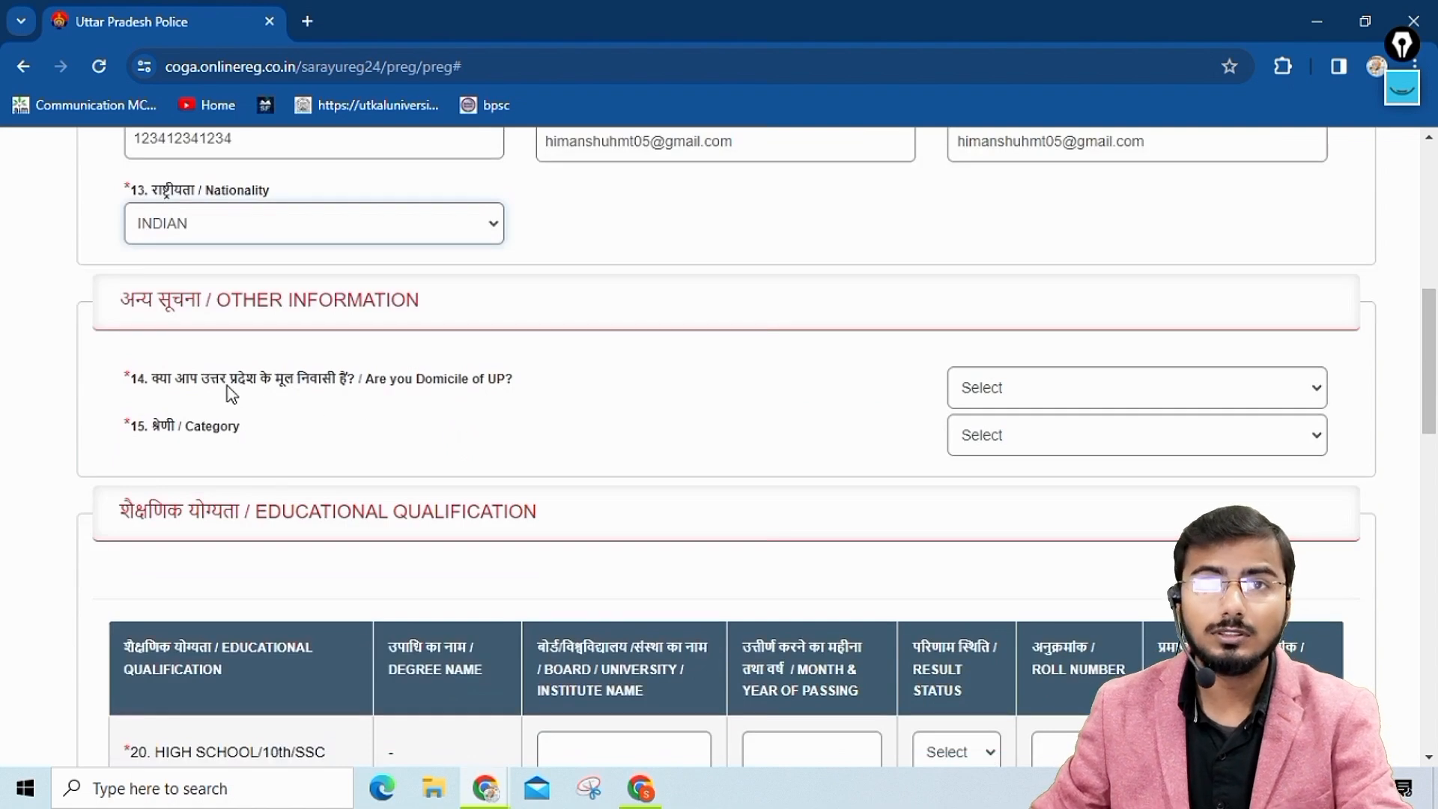
left_click(974, 387)
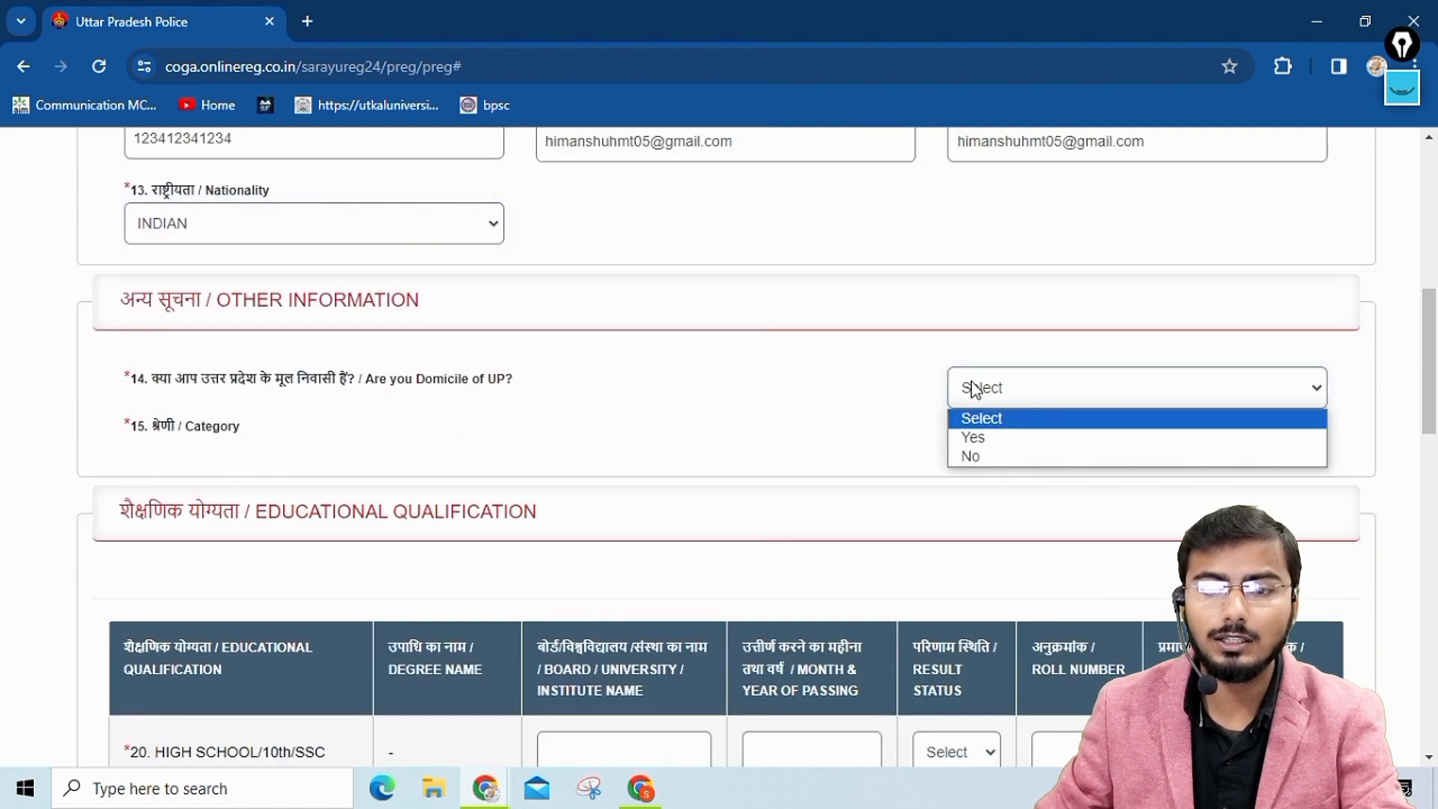
left_click(974, 437)
scroll(978, 389, "down", 1)
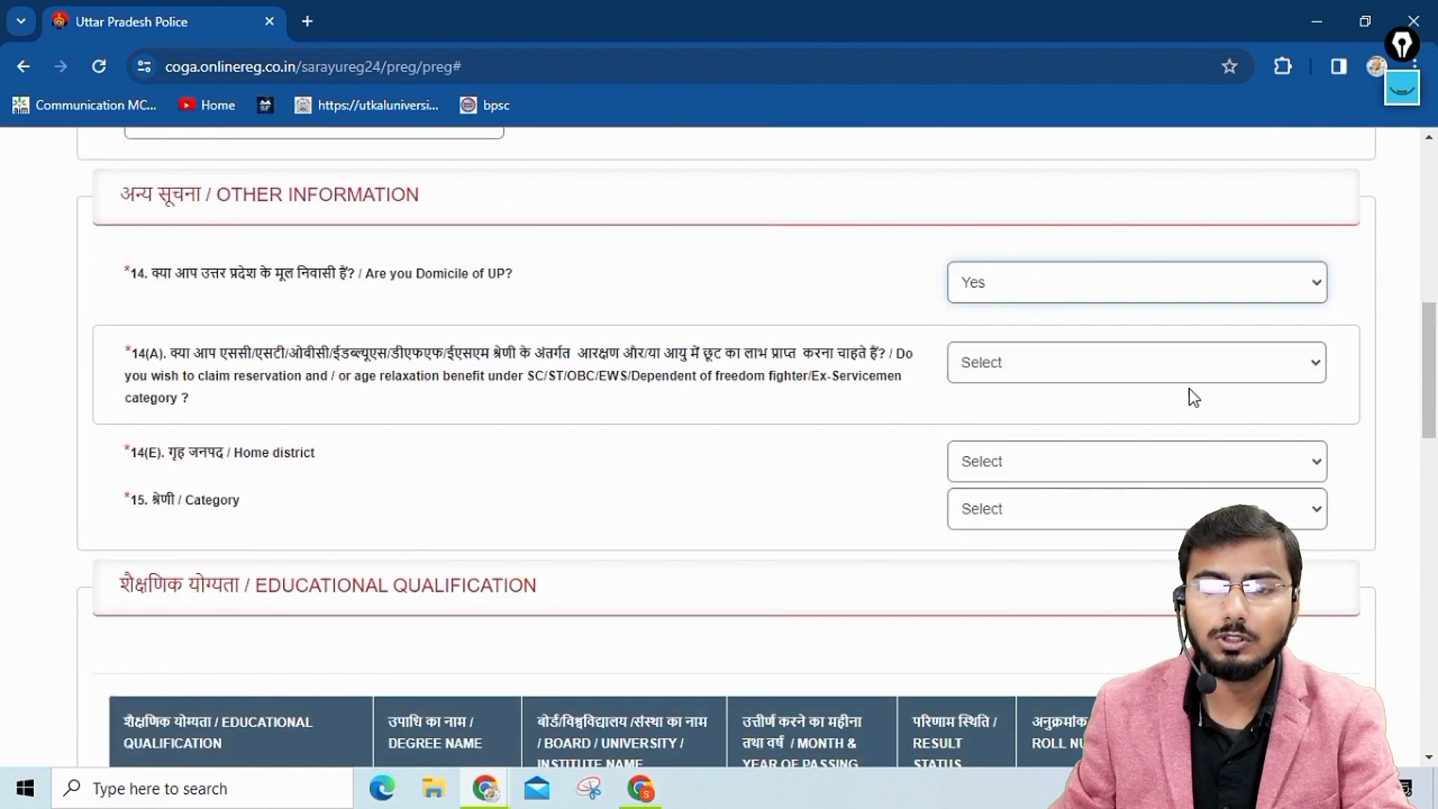
left_click(1048, 364)
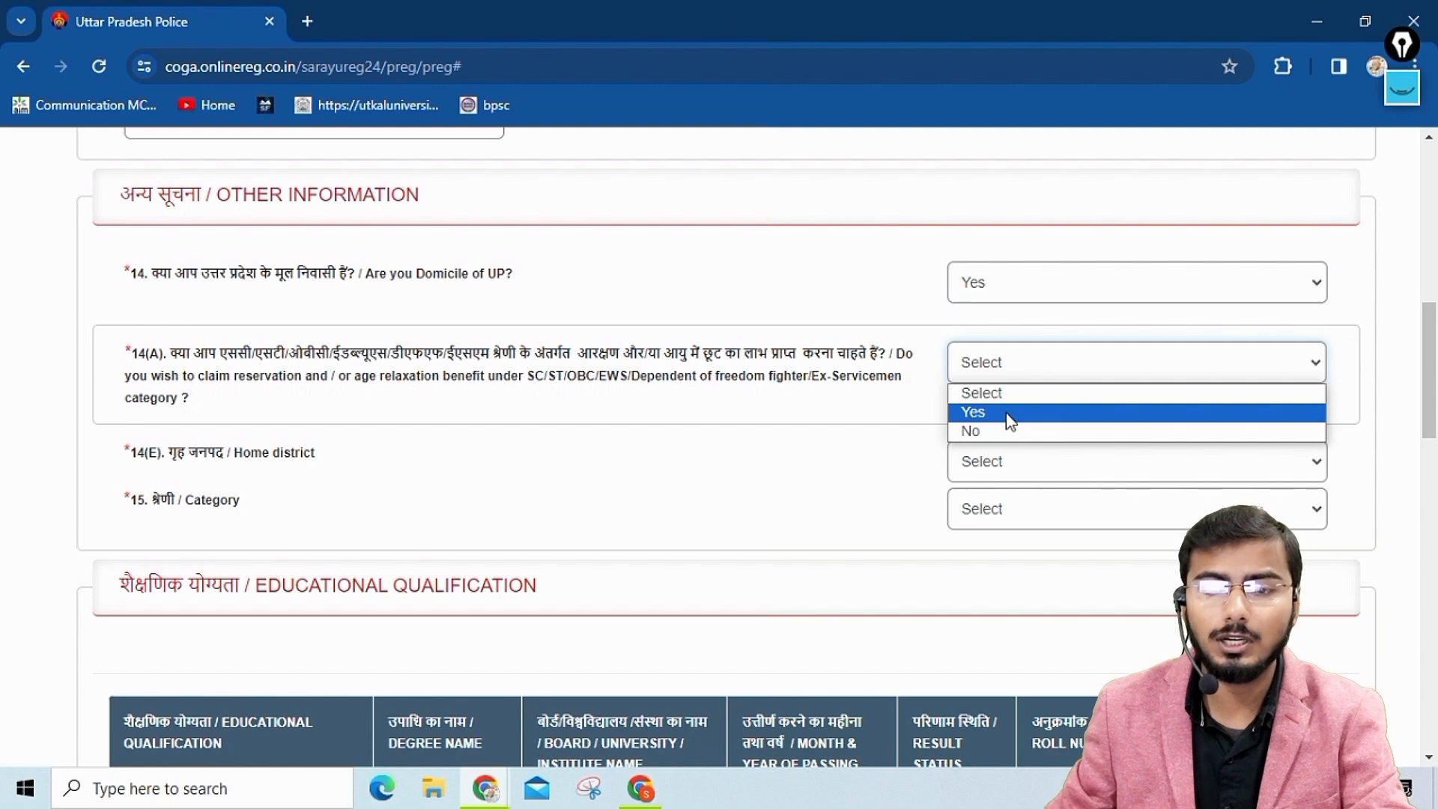
left_click(983, 432)
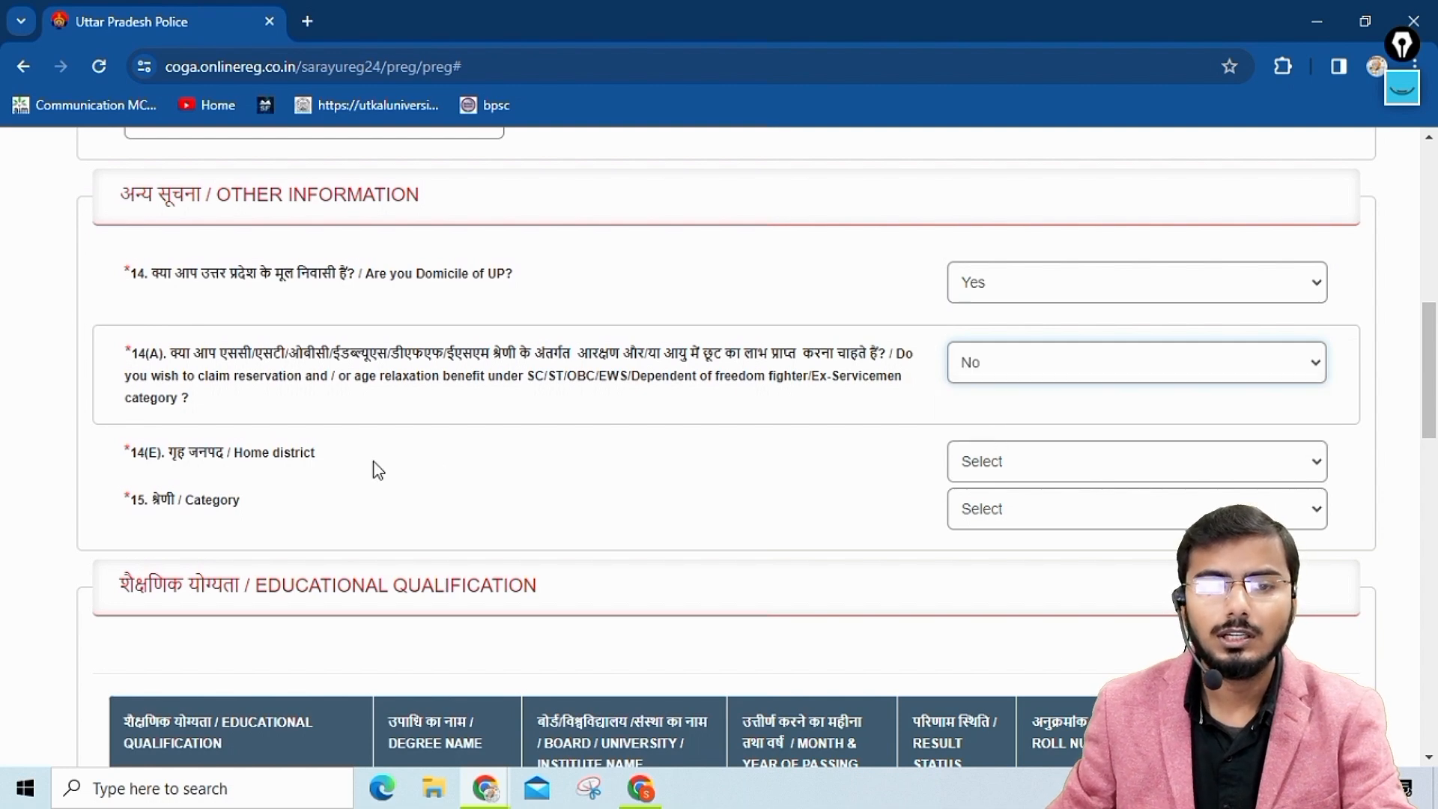
Set the home district to Lucknow and choose the applicant's category.
left_click(1095, 469)
type("lu")
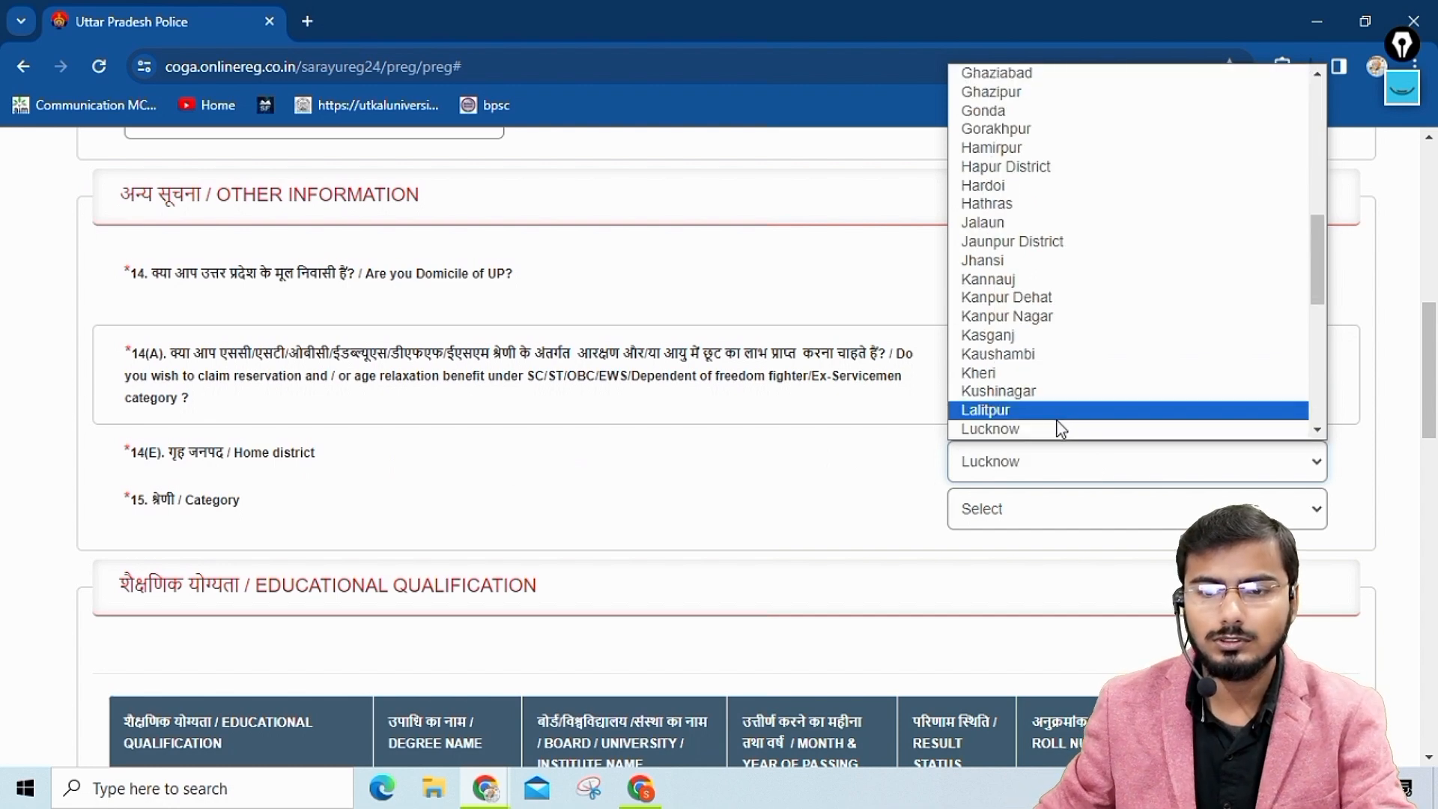
left_click(1053, 429)
left_click(1196, 509)
left_click(986, 554)
Enter "Central Board of Secondary Education" as the board name for the High School/10th qualification.
scroll(764, 503, "down", 1)
scroll(764, 503, "down", 6)
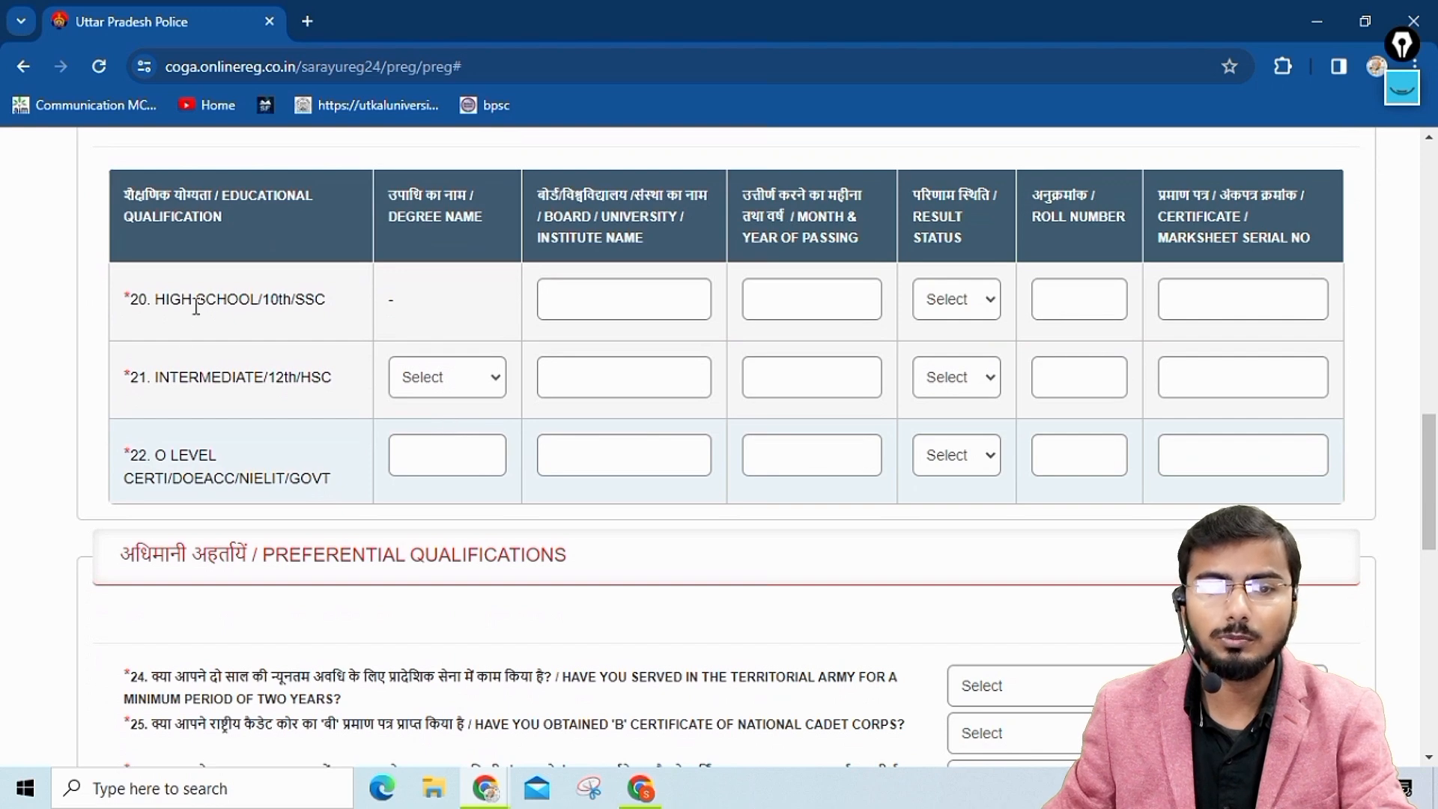
left_click(584, 298)
type("cne")
key("BackSpace")
key("BackSpace")
type("entral board of ces")
key("BackSpace")
key("BackSpace")
key("BackSpace")
type("seco")
type("n")
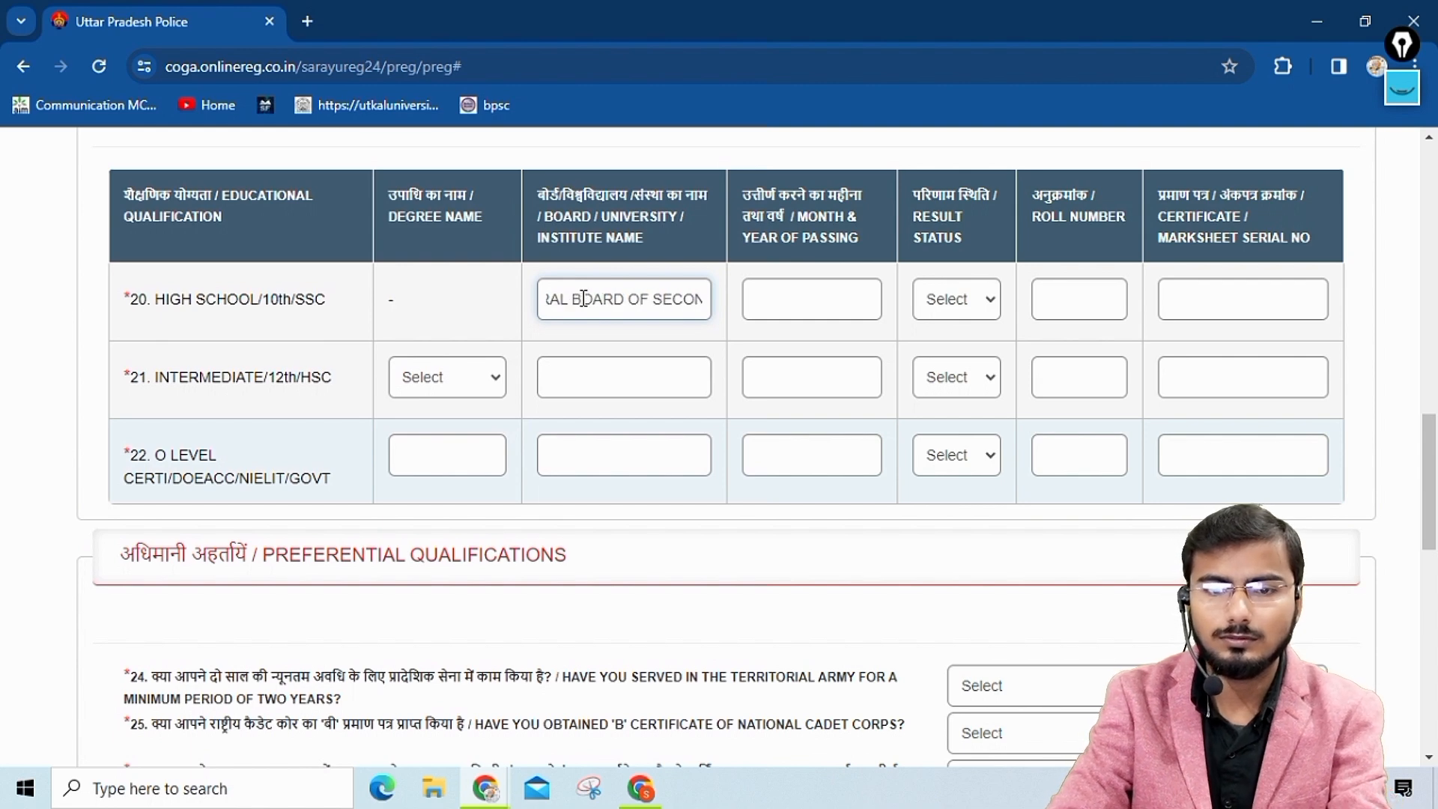
type("dary ed")
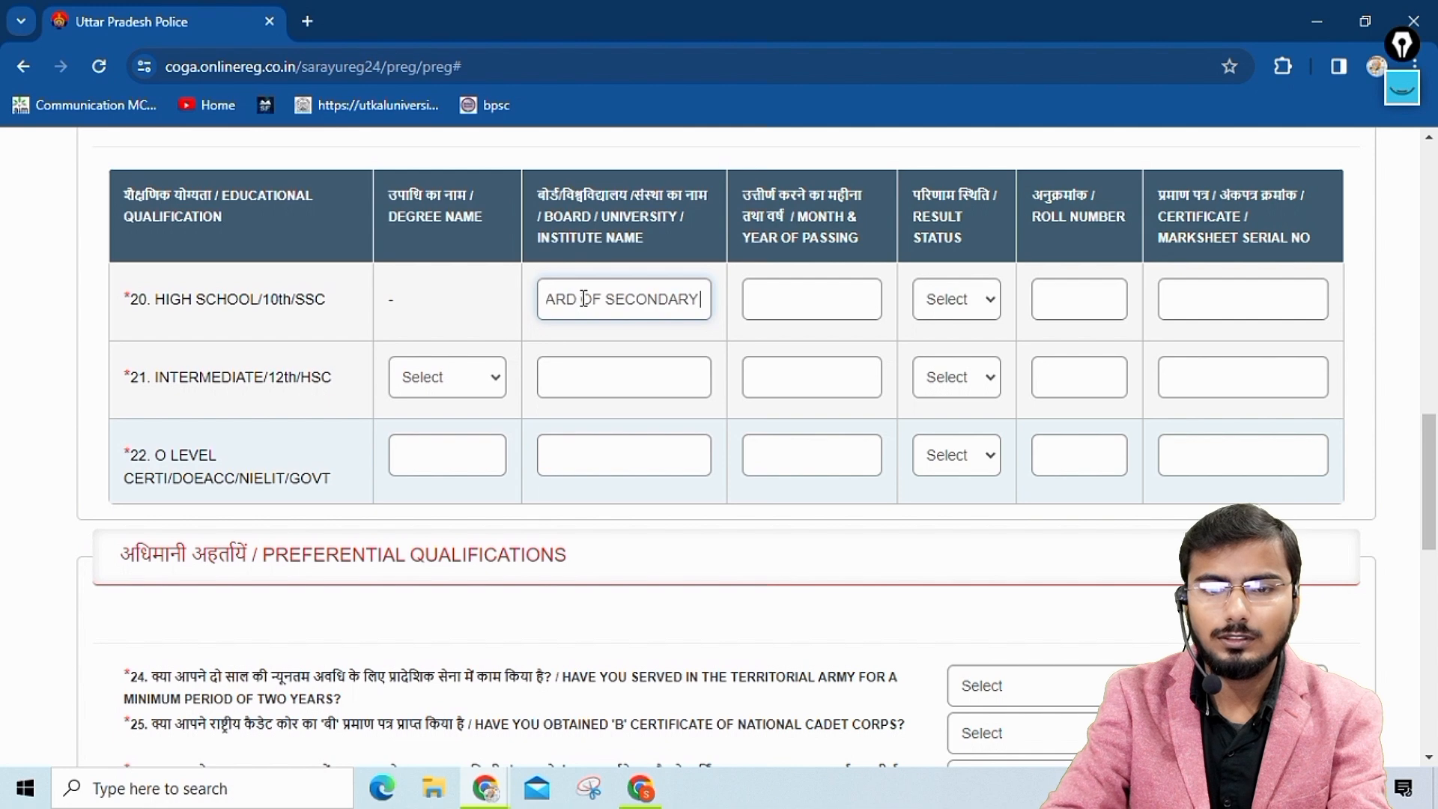
type("uc")
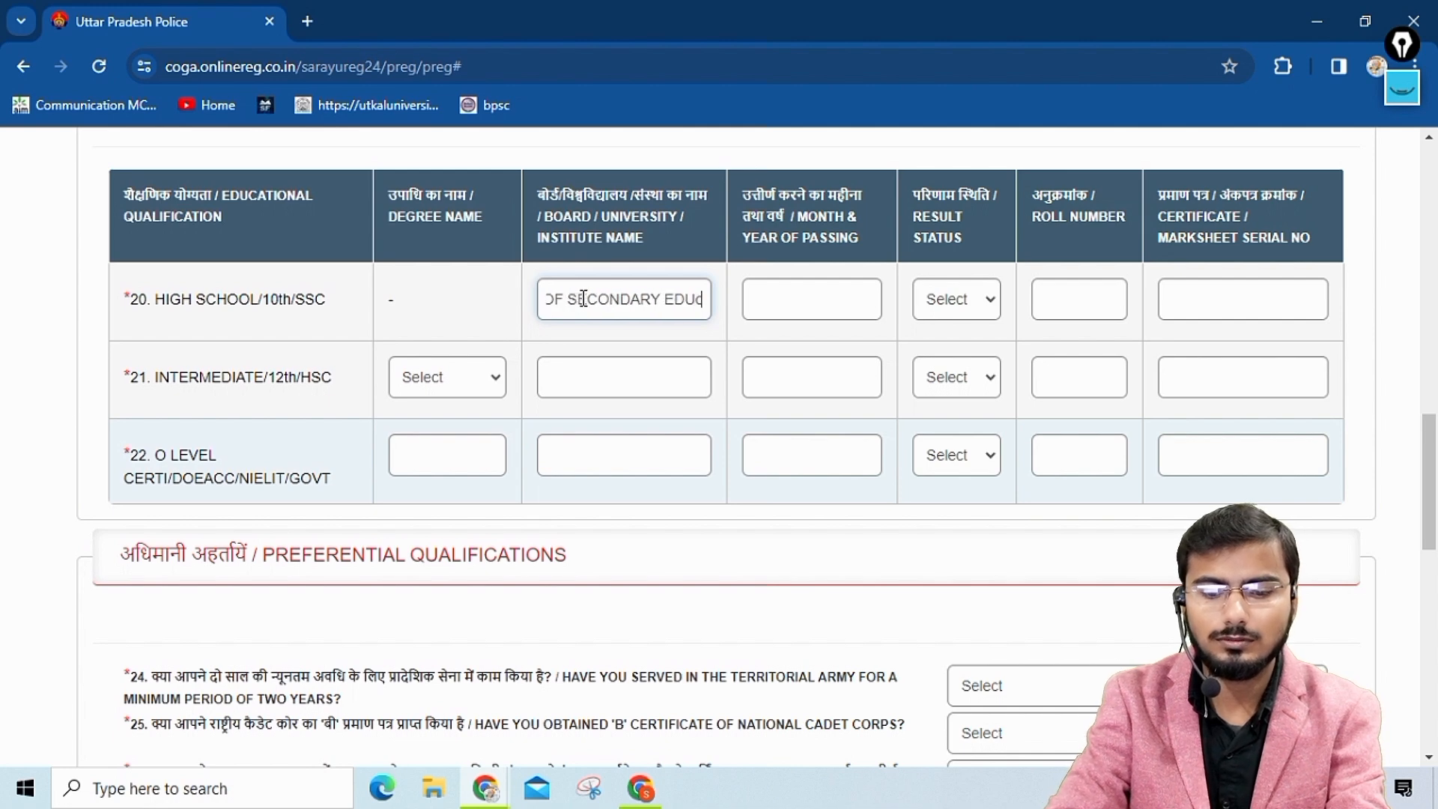
type("ation")
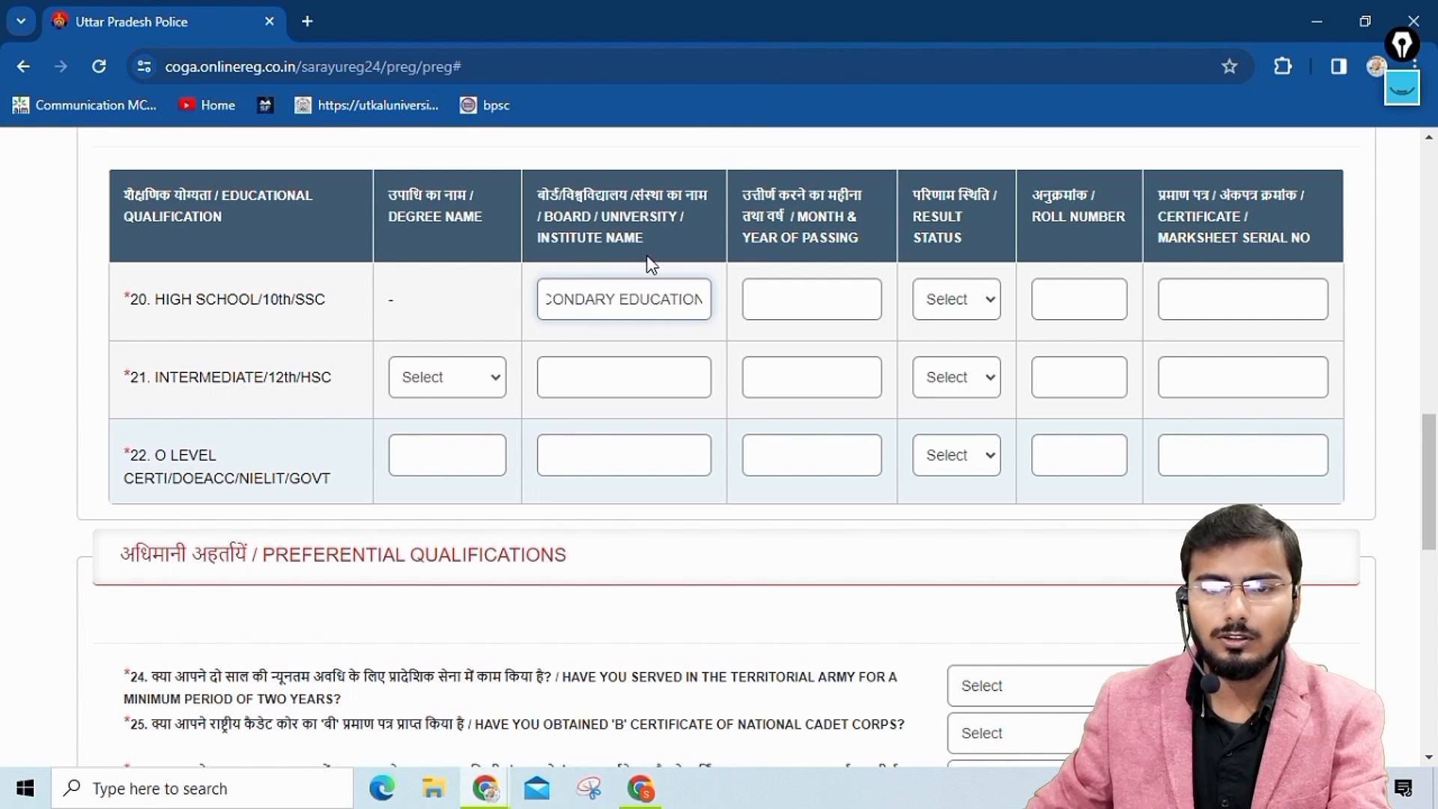
Set the High School month and year of passing to March 2012.
left_click(782, 299)
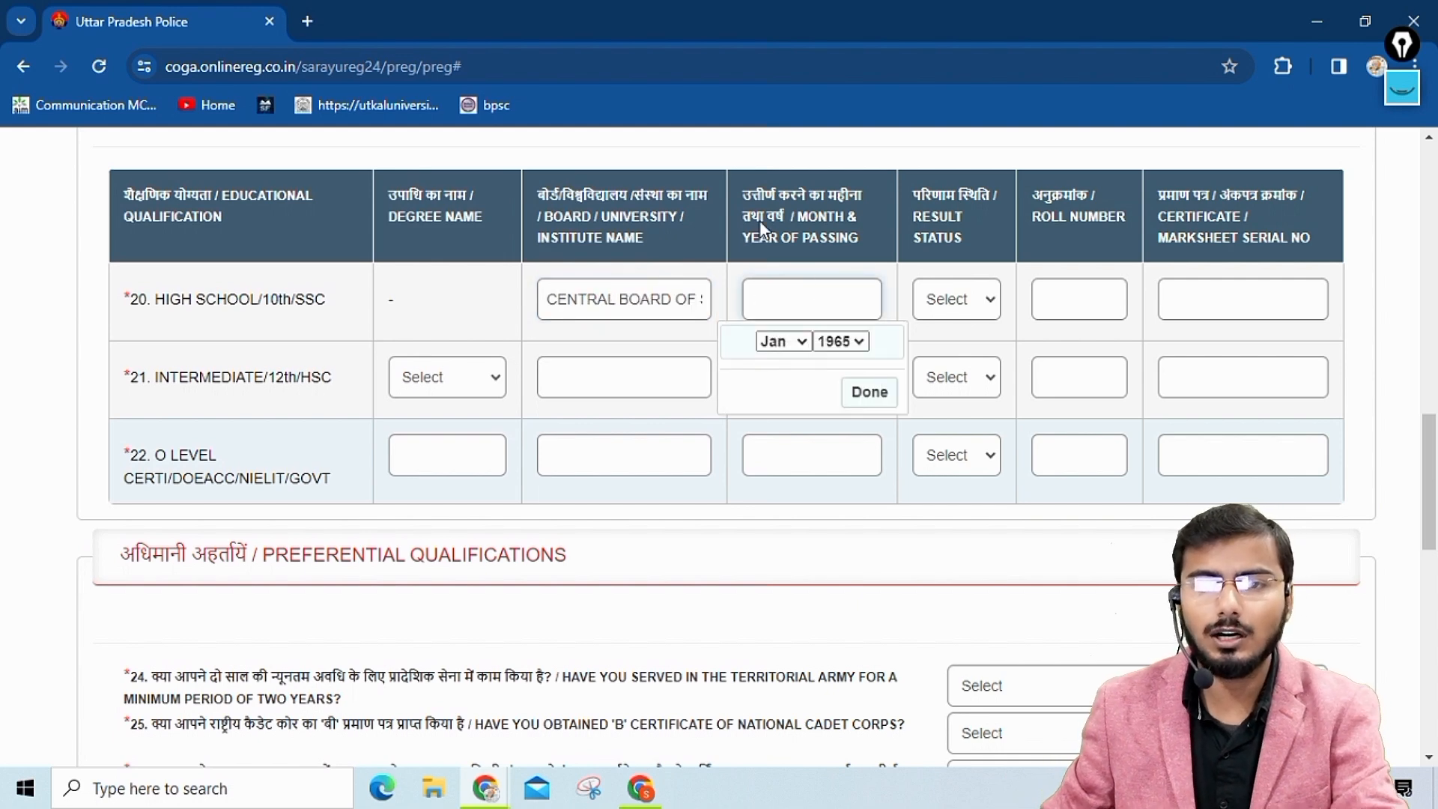
left_click(802, 342)
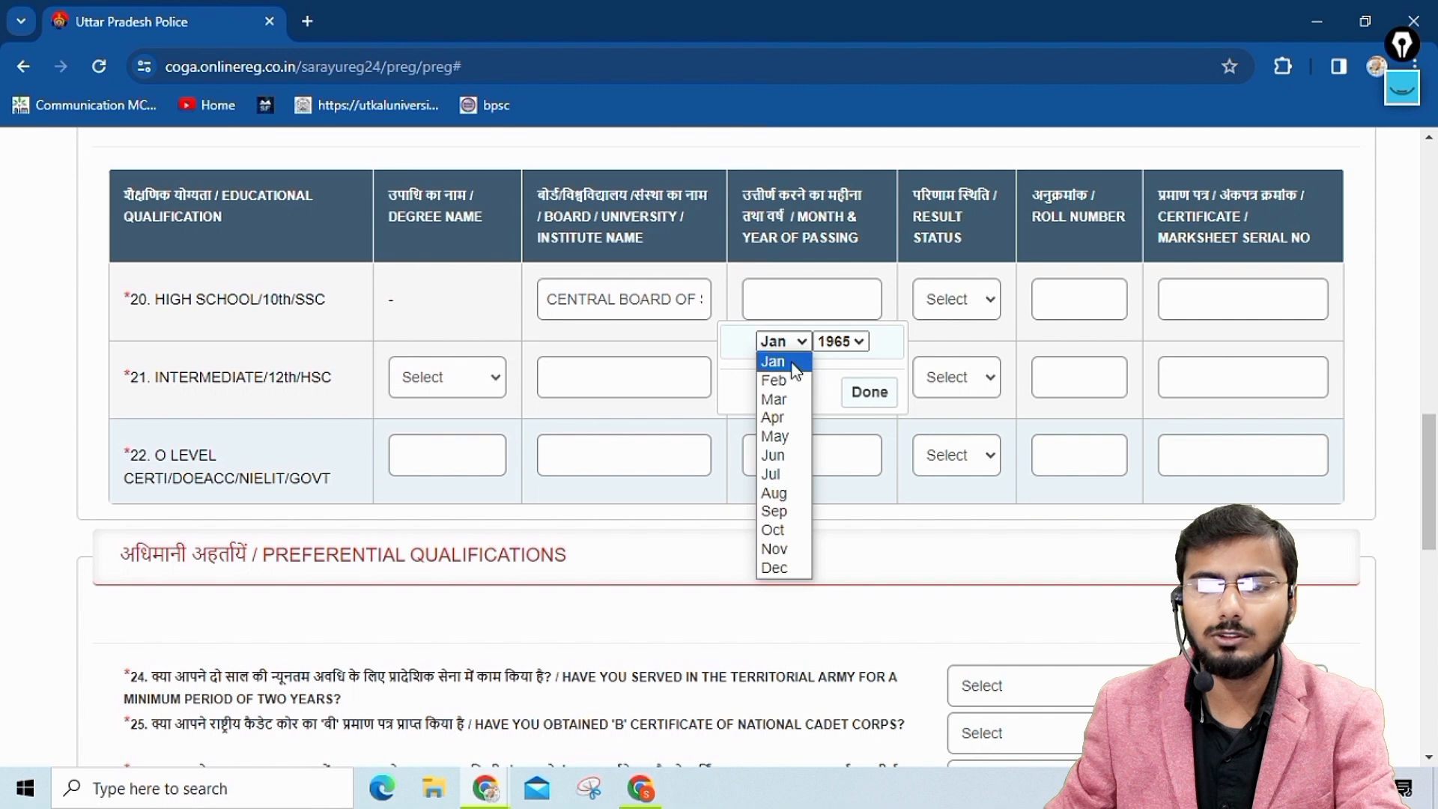
left_click(775, 399)
left_click(854, 343)
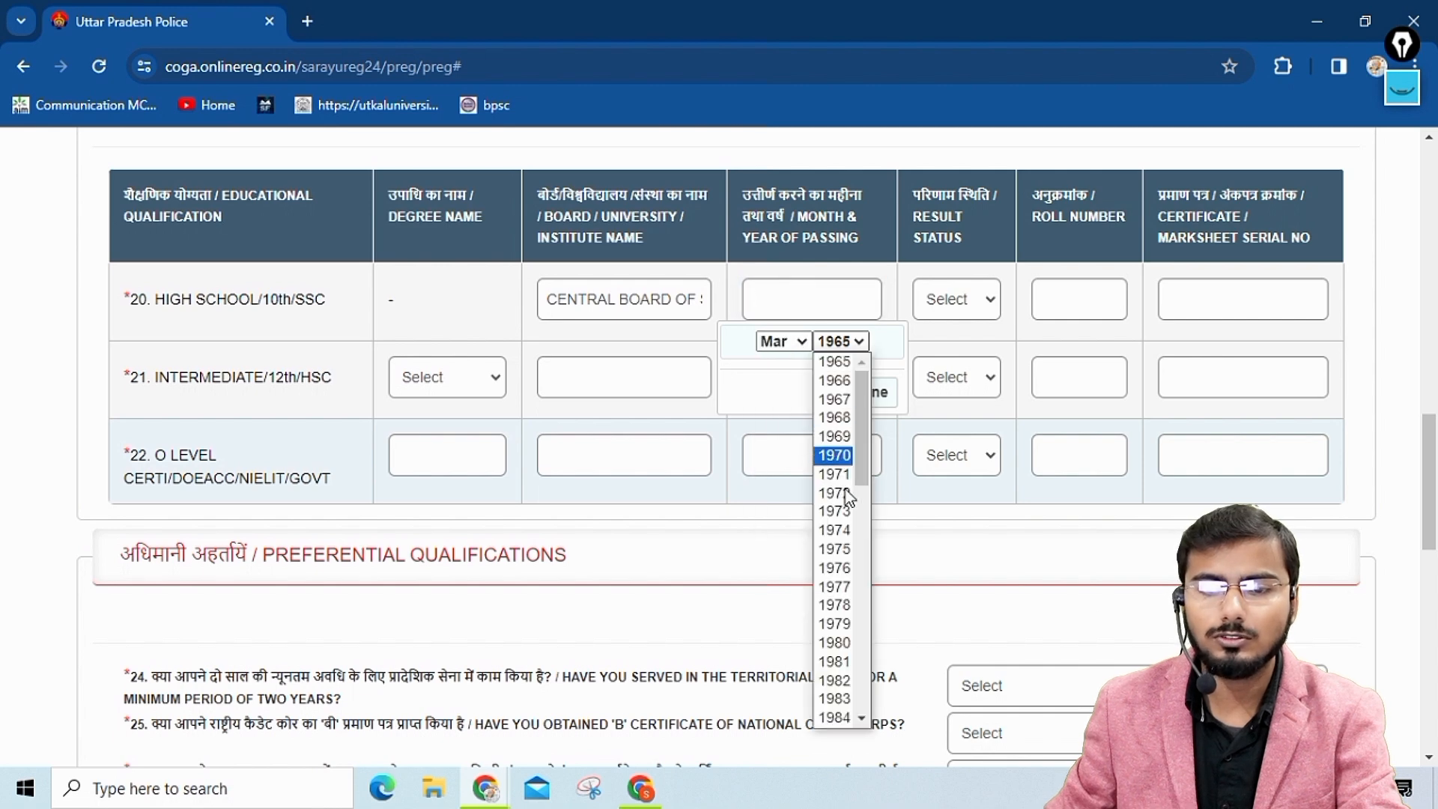
scroll(838, 517, "down", 13)
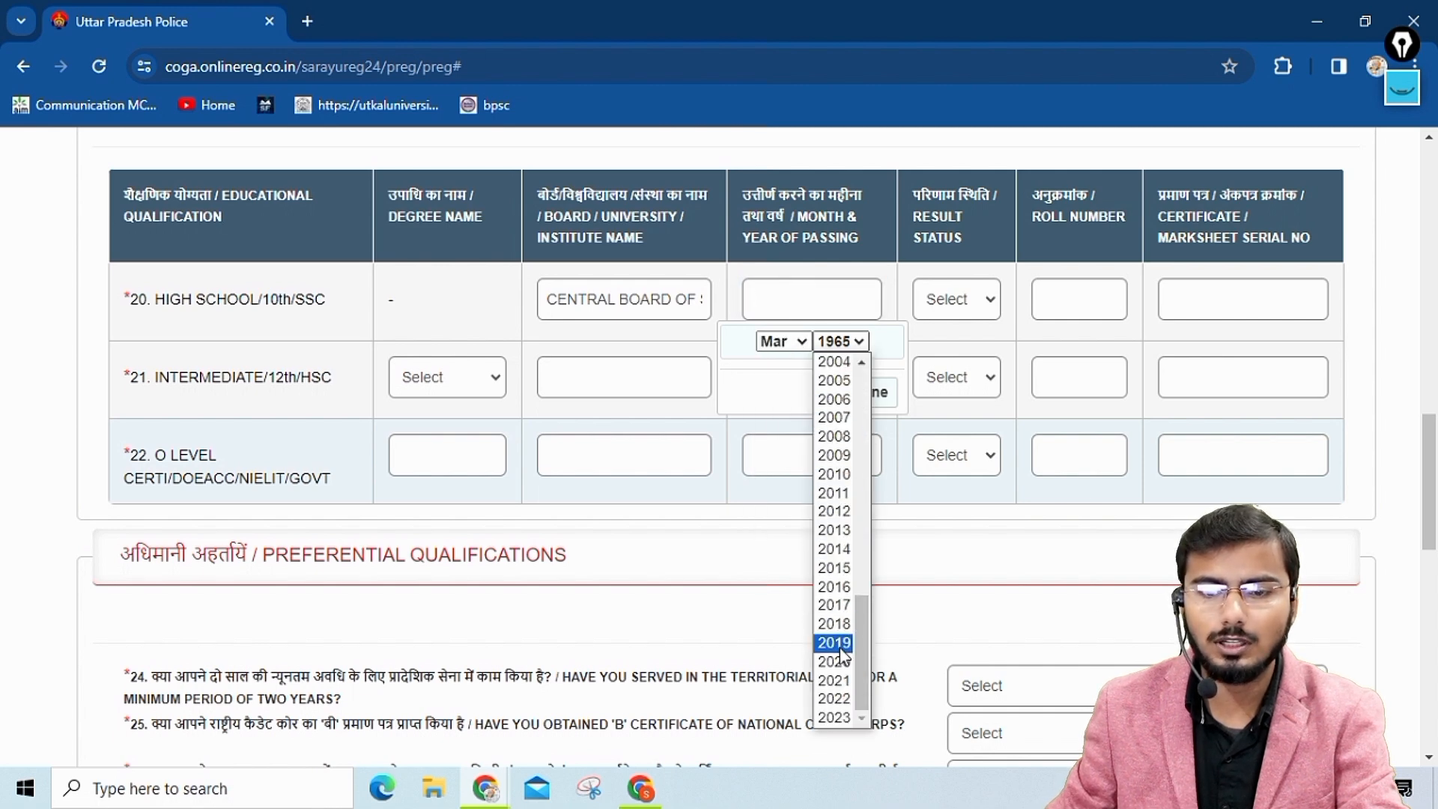
left_click(836, 511)
Set the High School result status to PASS, and fill in its roll number and certificate/marksheet serial number.
left_click(962, 305)
left_click(945, 348)
left_click(1071, 292)
type("1234567")
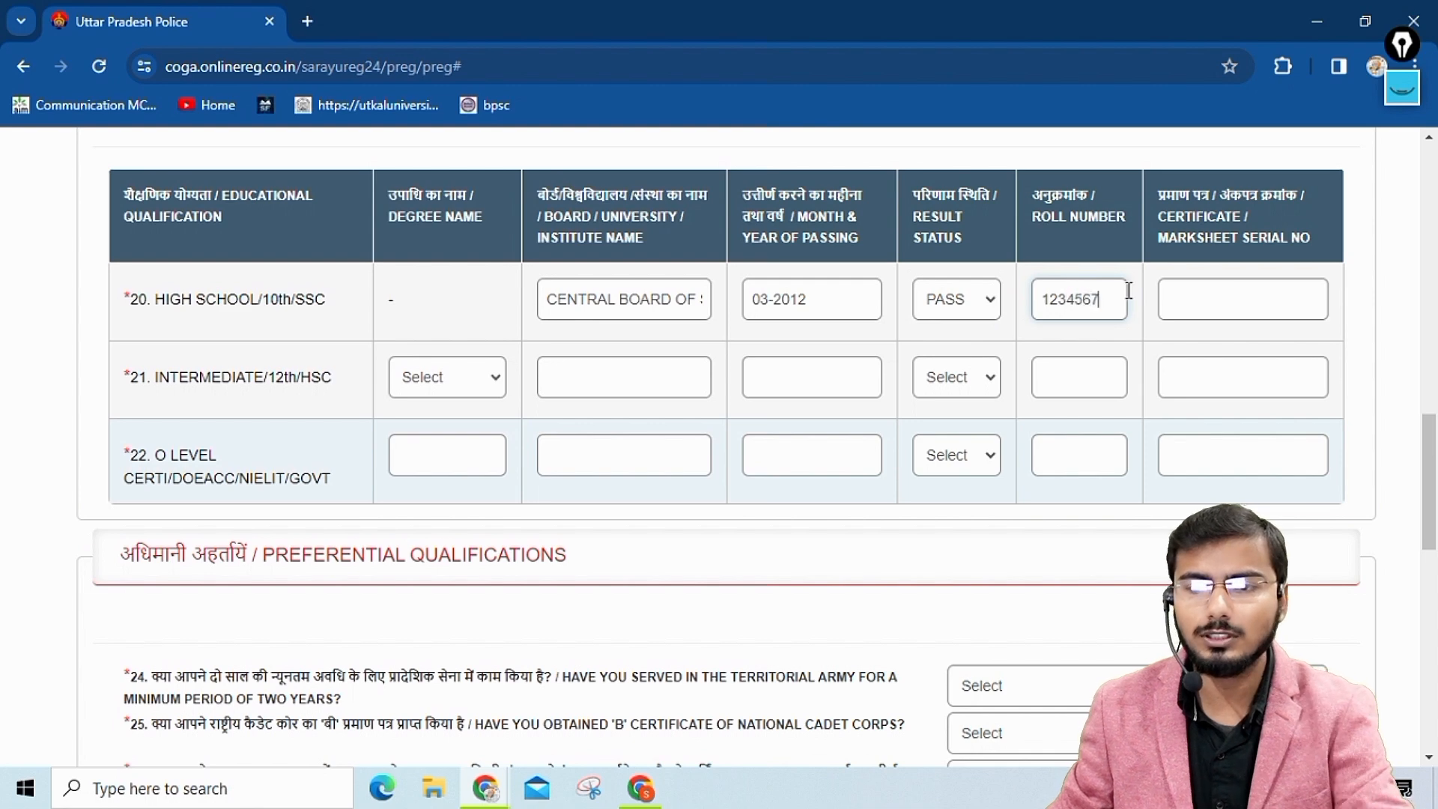
left_click(1181, 299)
type("1234")
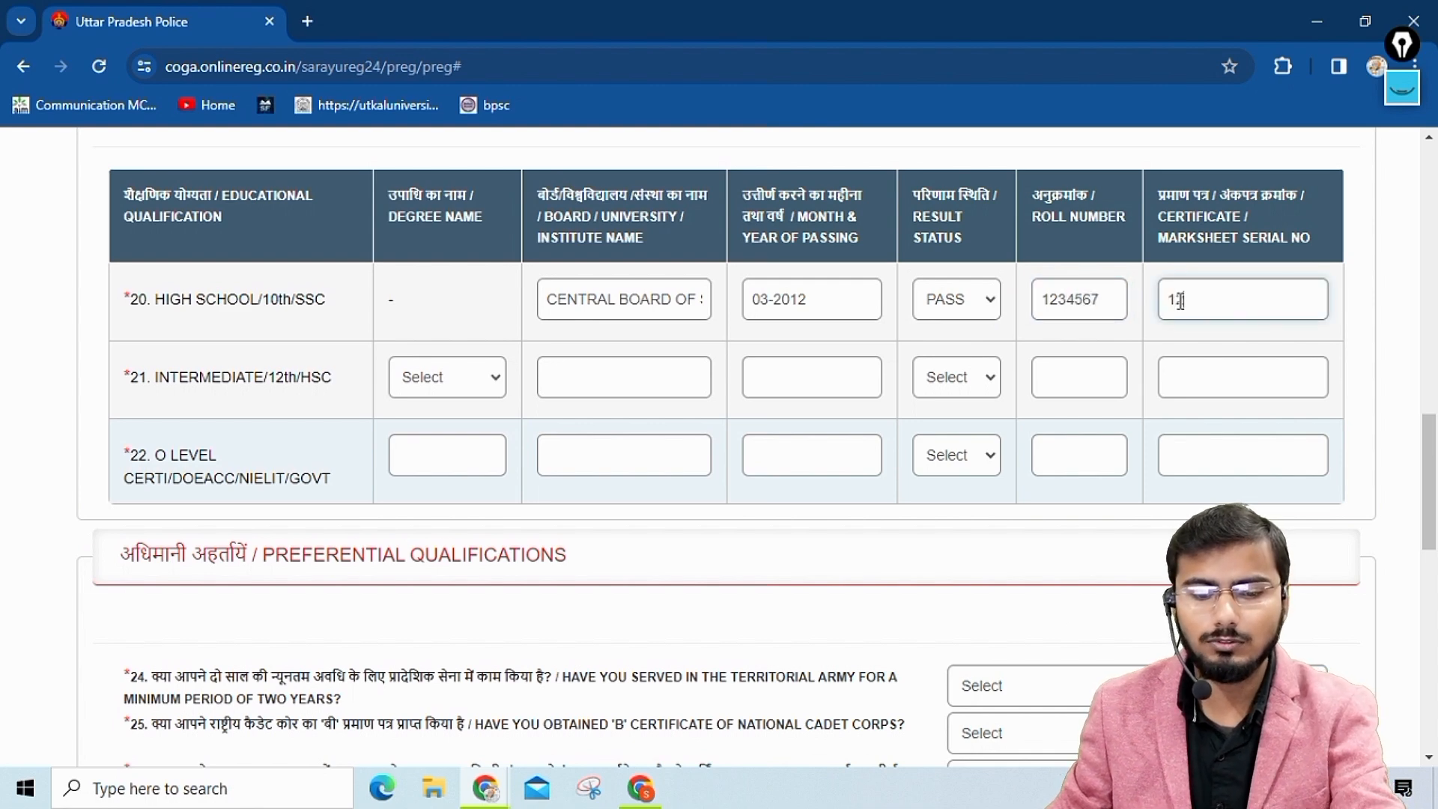
type("5678")
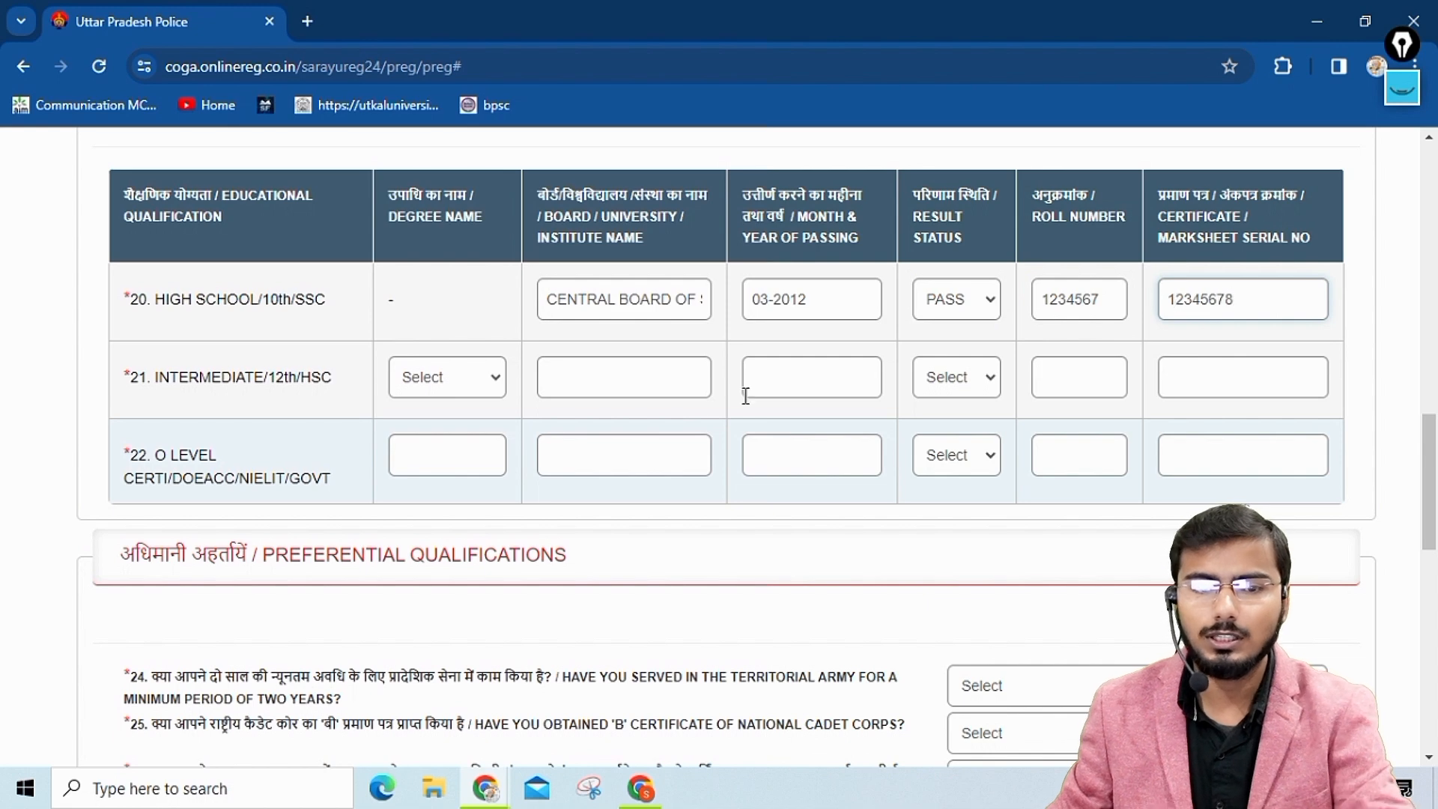
Set the Intermediate/12th degree name to PHYSICS AND MATHS and enter "Central Board of Secondary Education" as its board.
left_click(456, 382)
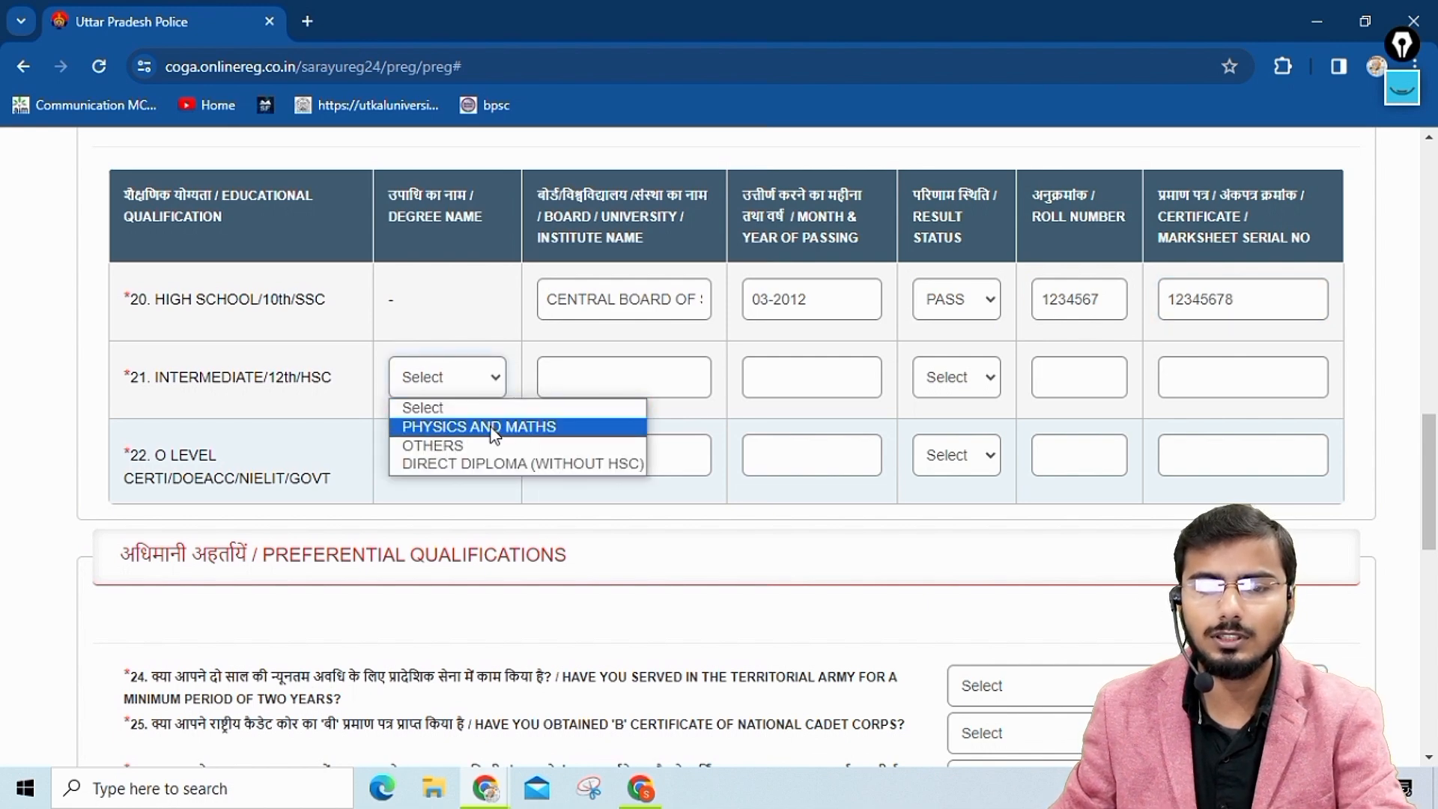
left_click(469, 426)
left_click(598, 385)
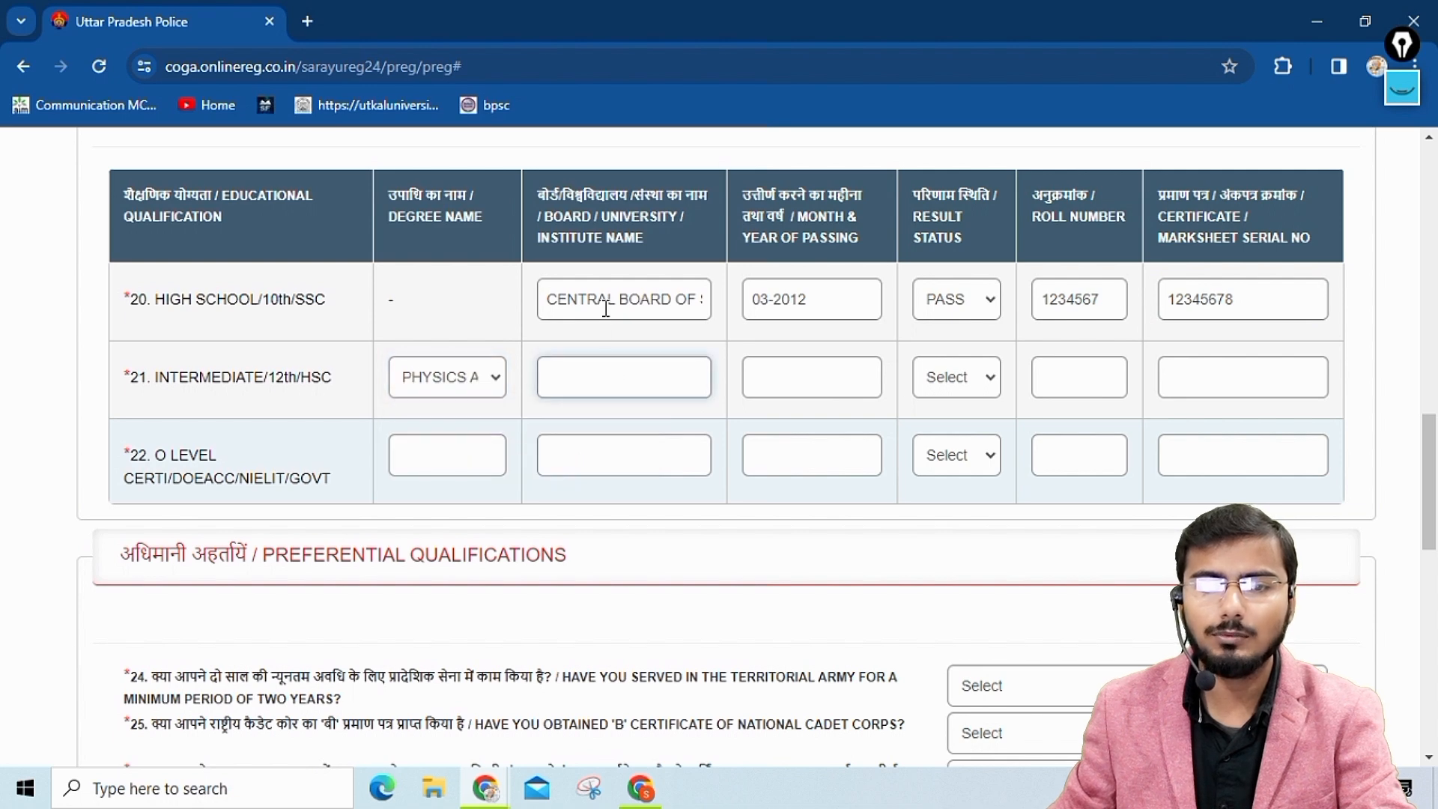
triple_click(606, 308)
left_click(592, 378)
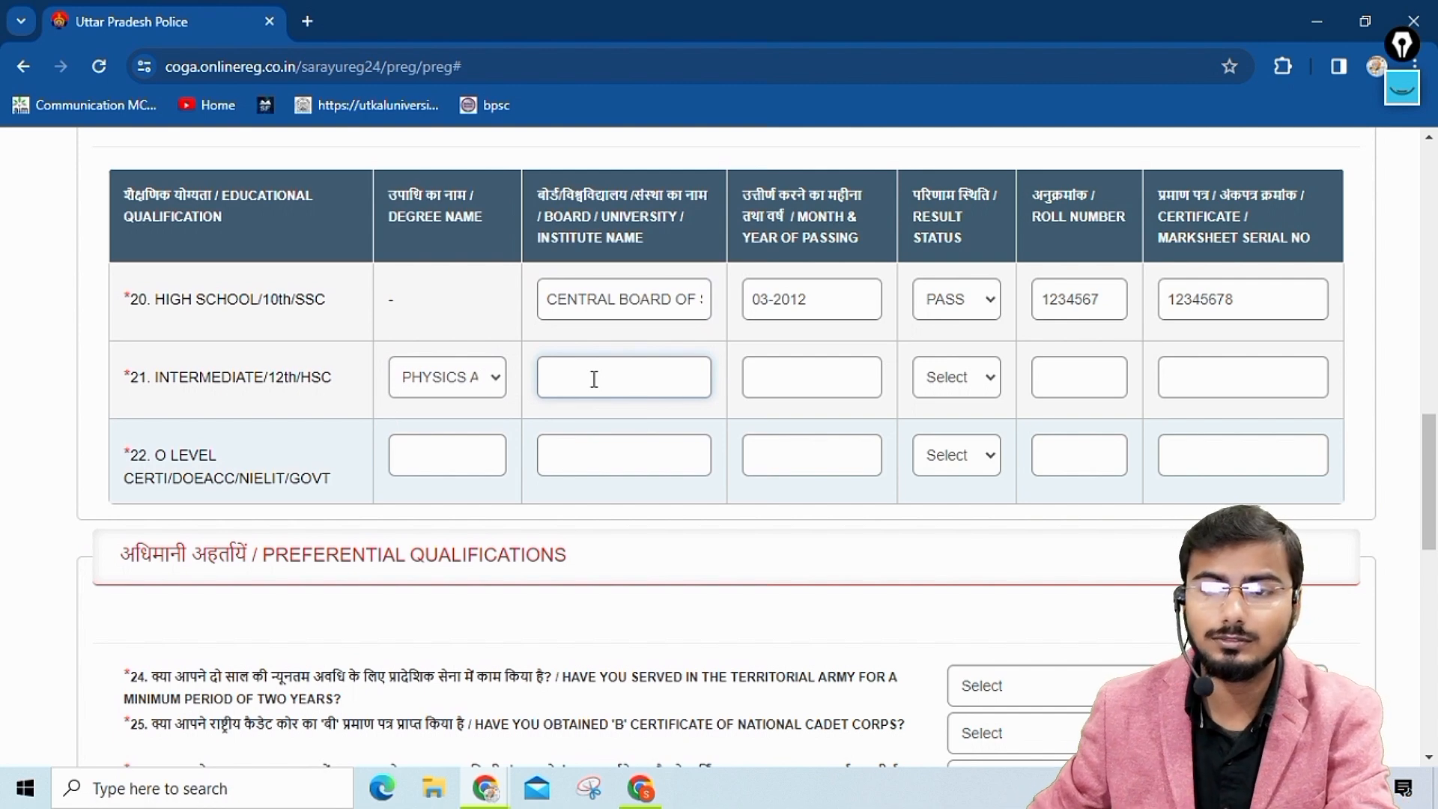
left_click(559, 378)
type("CENTRAL BO")
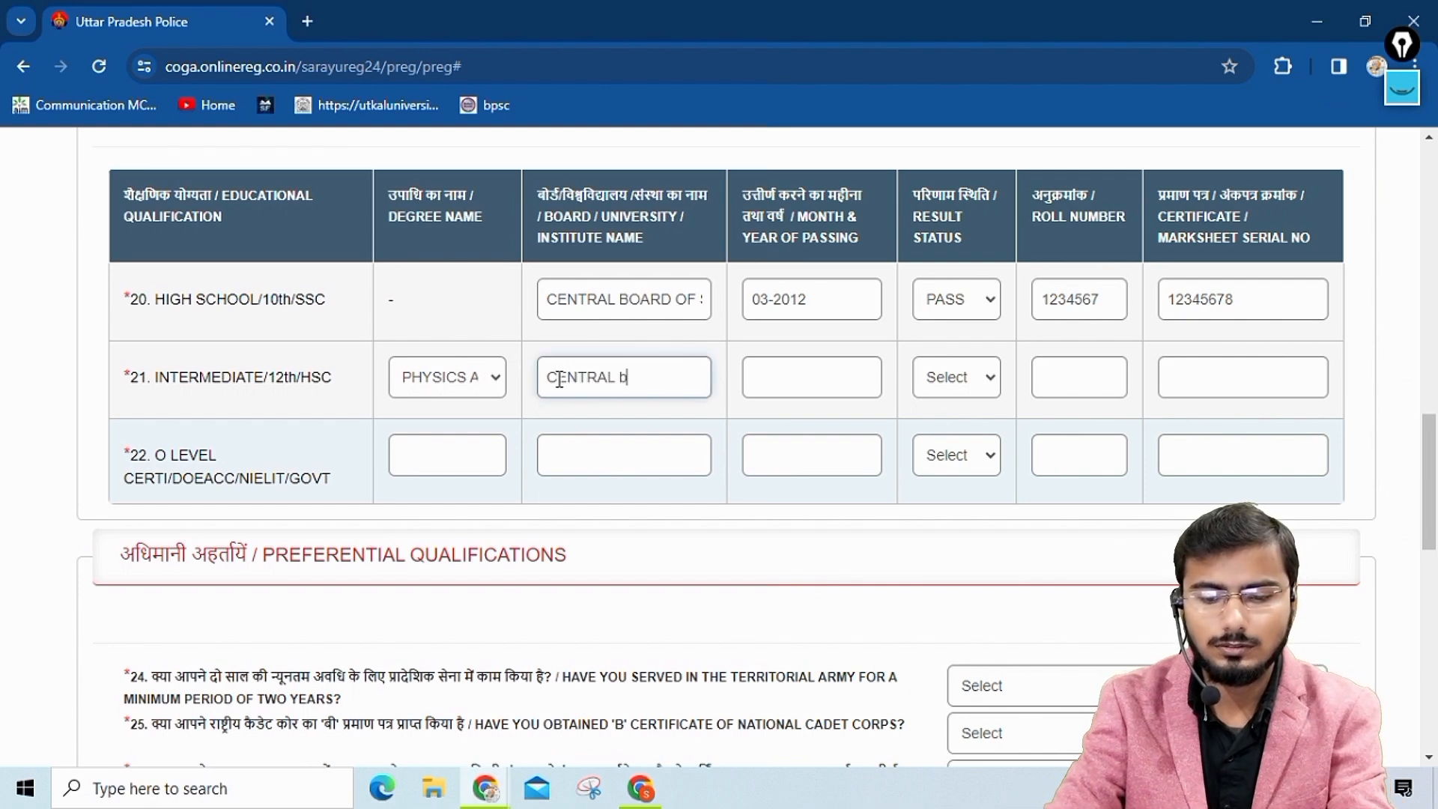
type("OARD OF SEC")
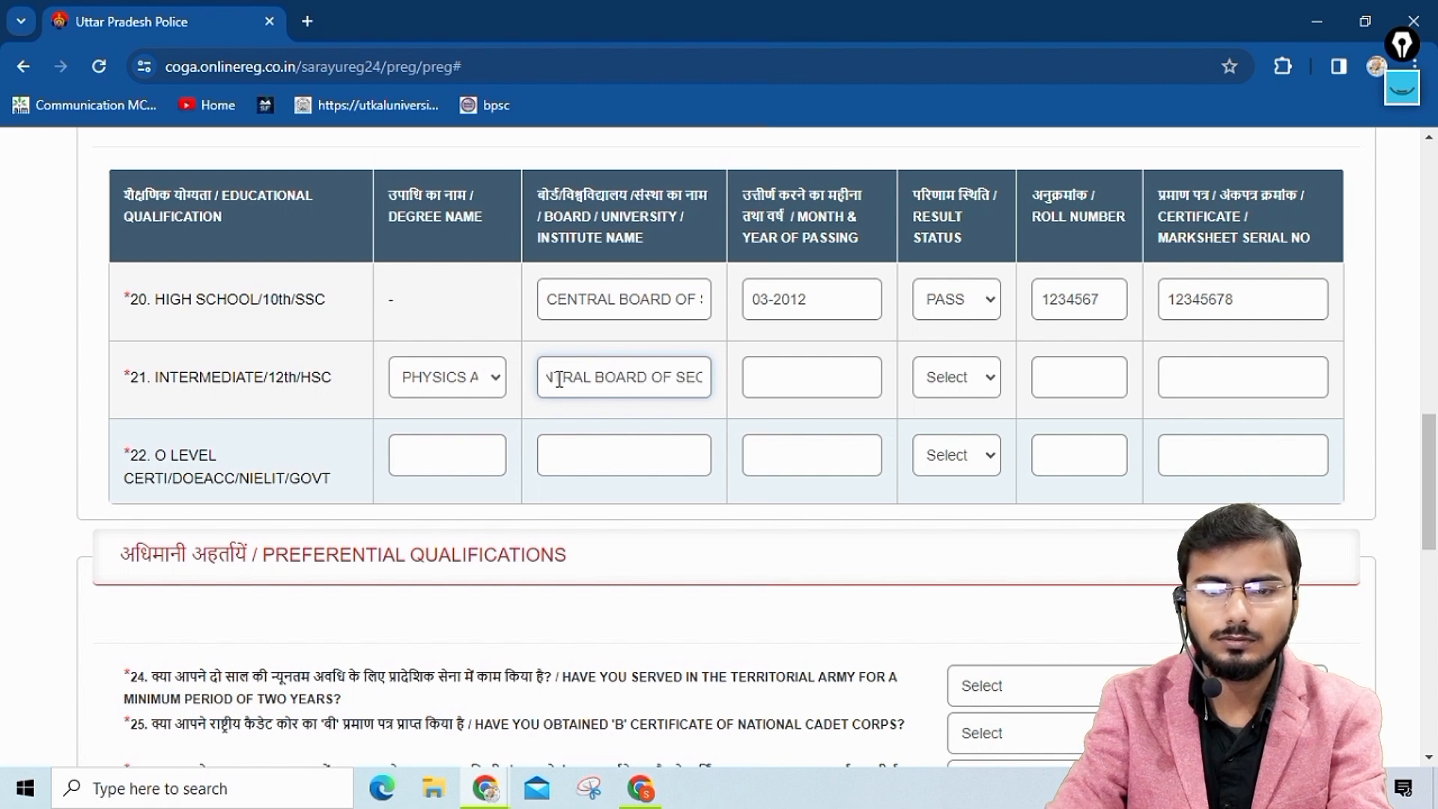
type("ODA")
key("BackSpace")
key("BackSpace")
key("BackSpace")
key("BackSpace")
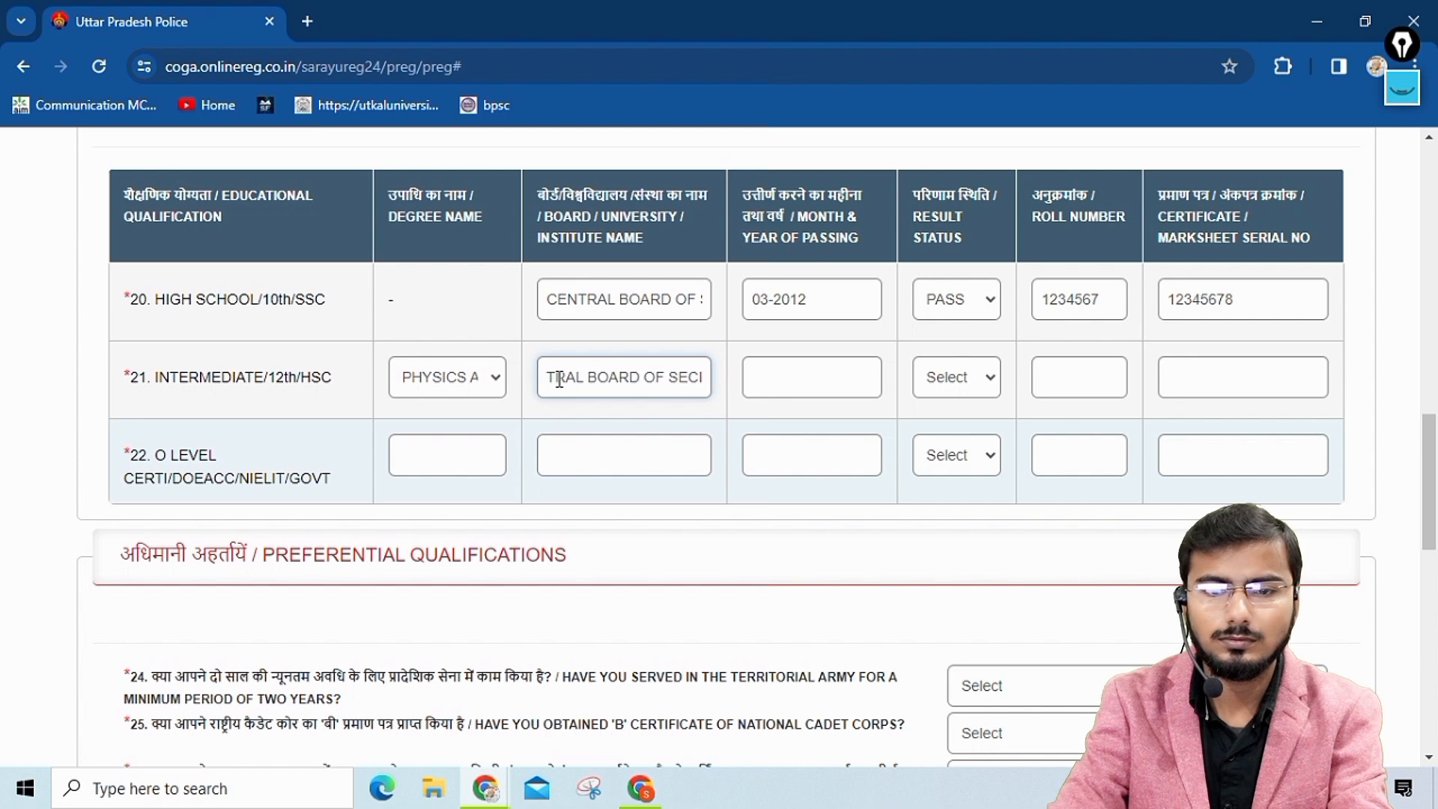
type("ONDARY")
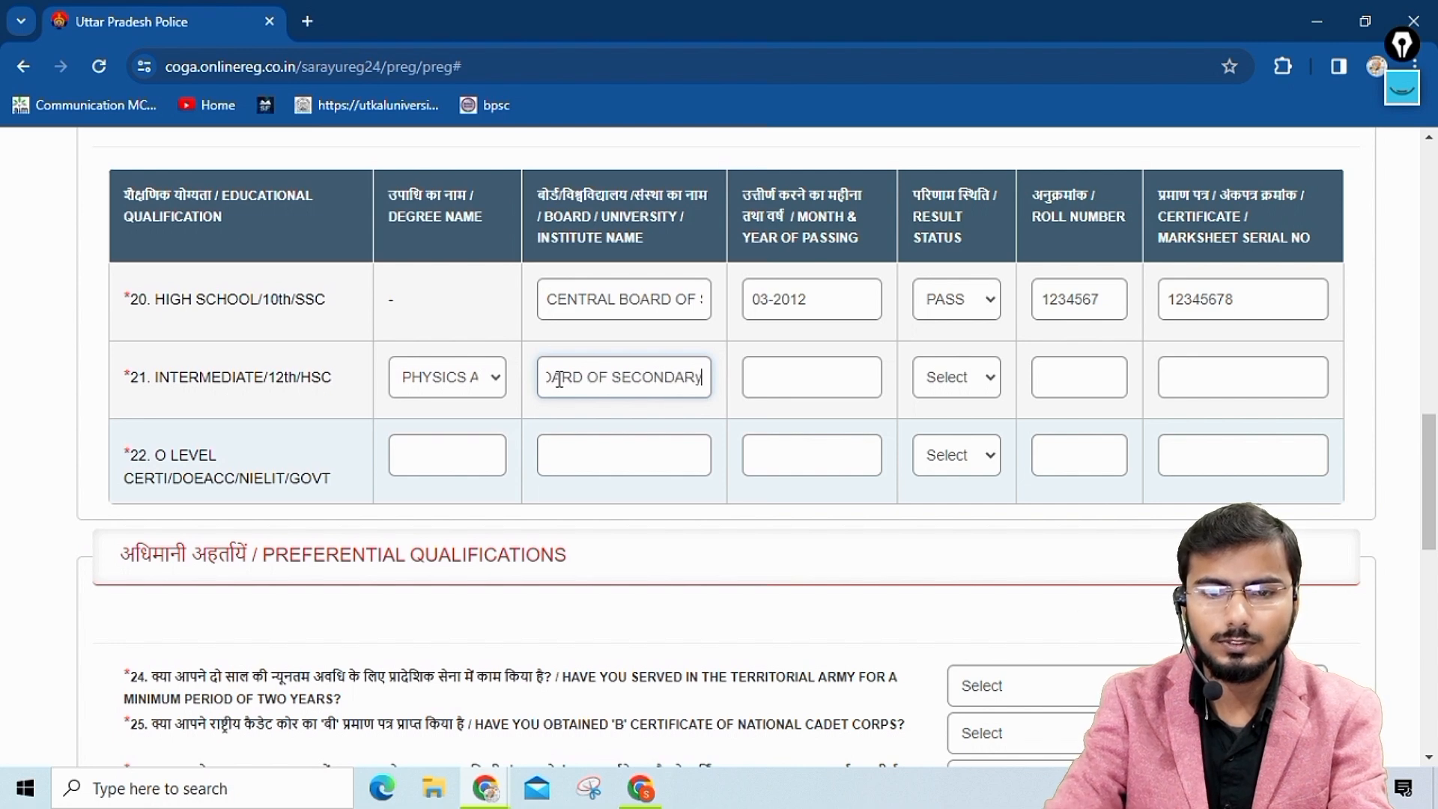
type(" EDUCATION")
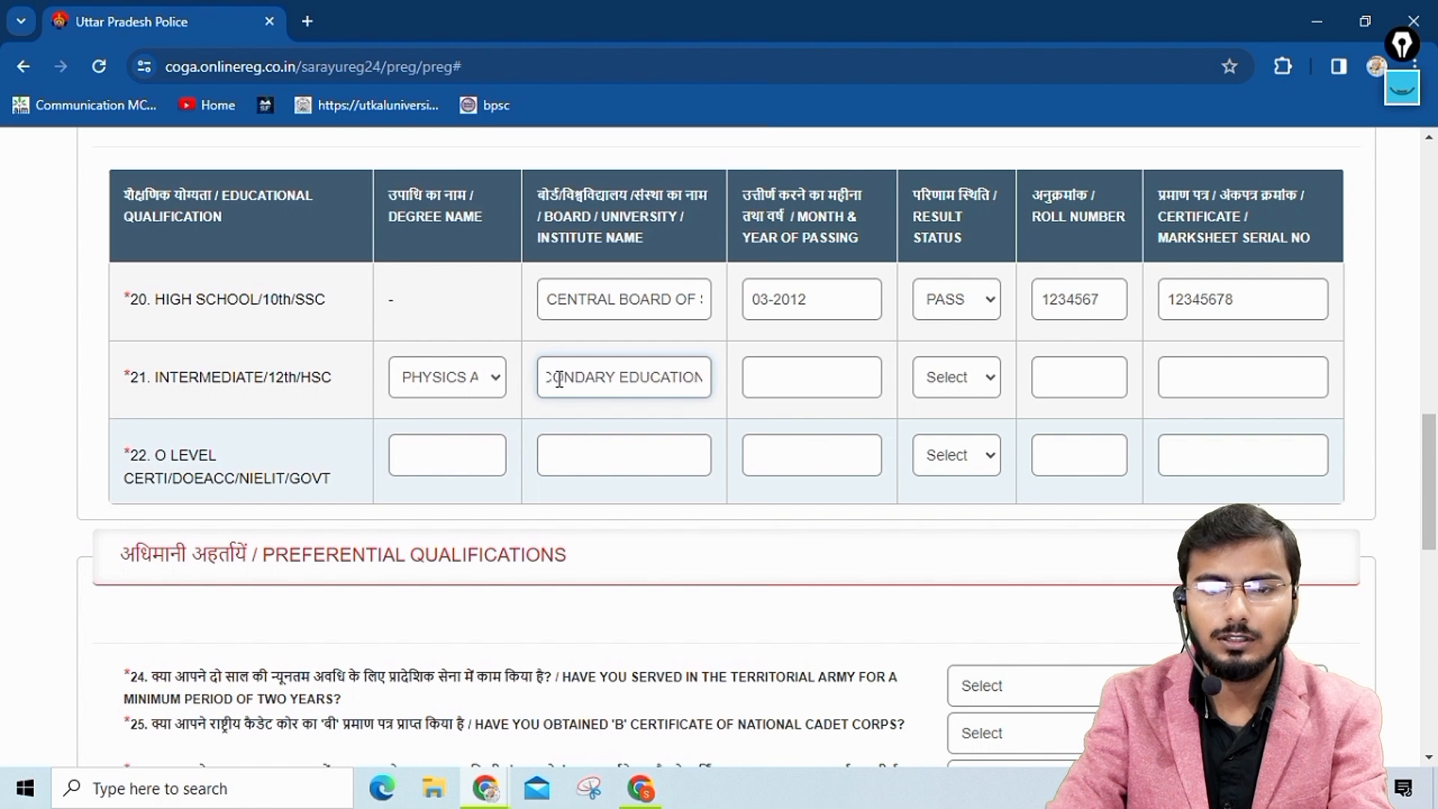
key("Tab")
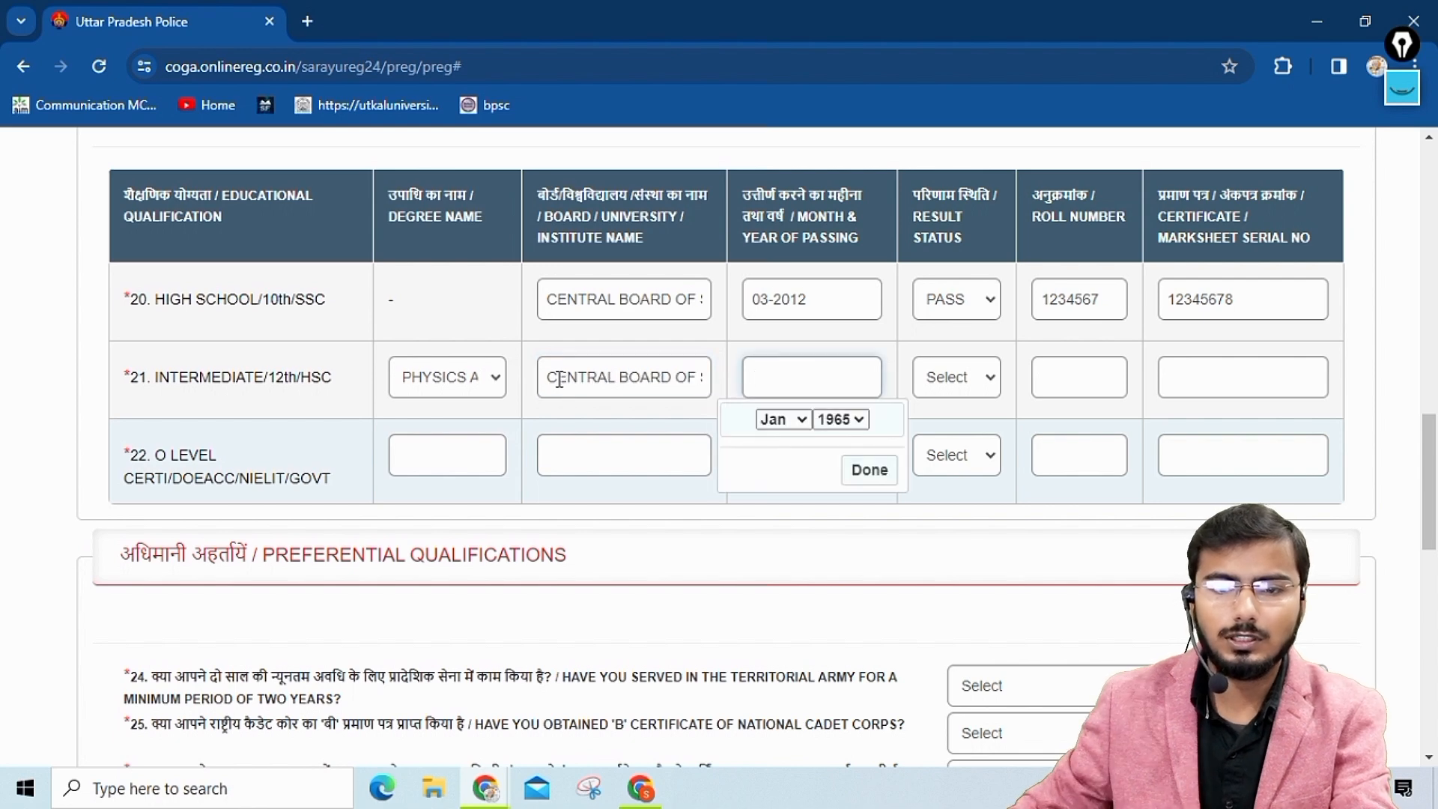
Set the Intermediate/12th month and year of passing to February 2014.
left_click(782, 420)
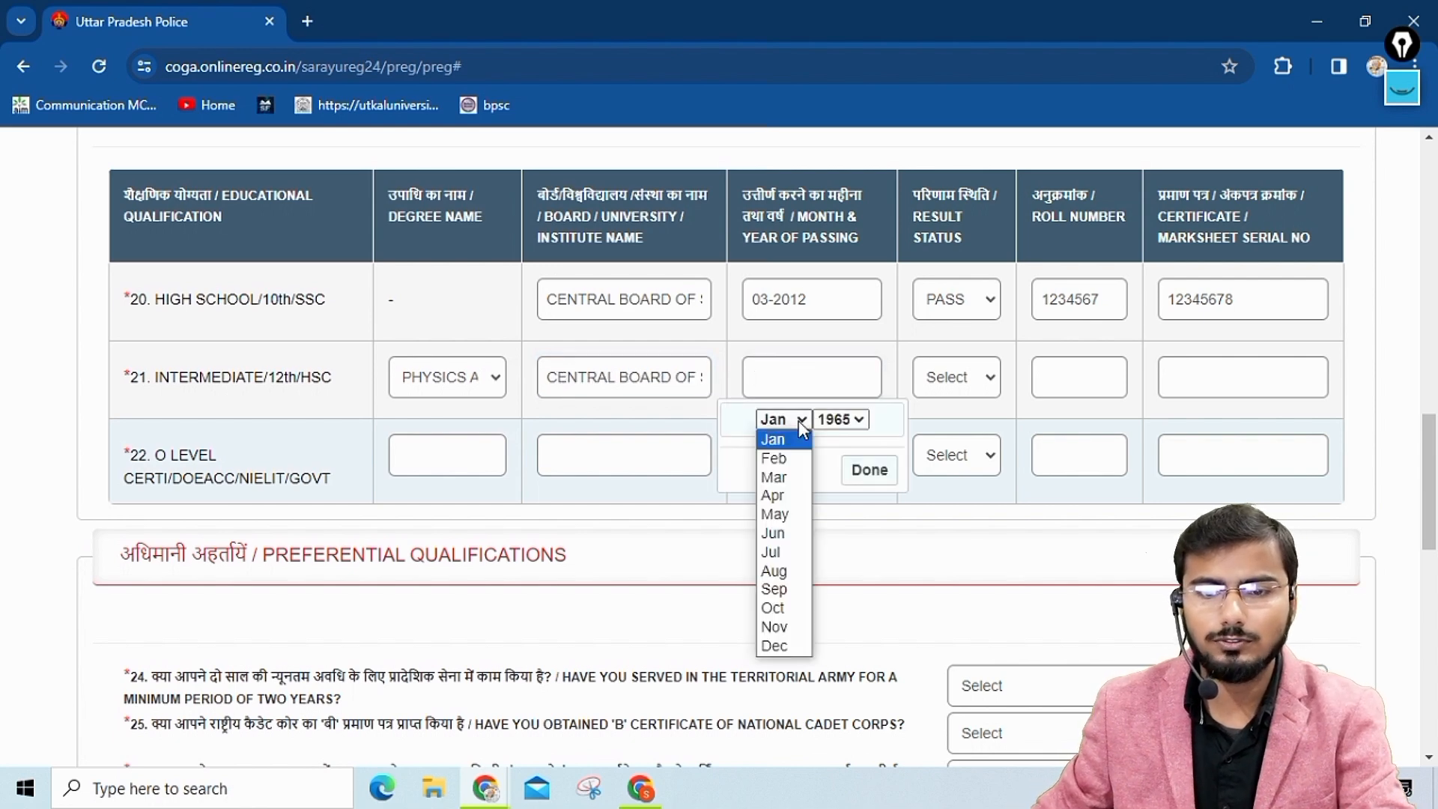
left_click(779, 460)
left_click(841, 419)
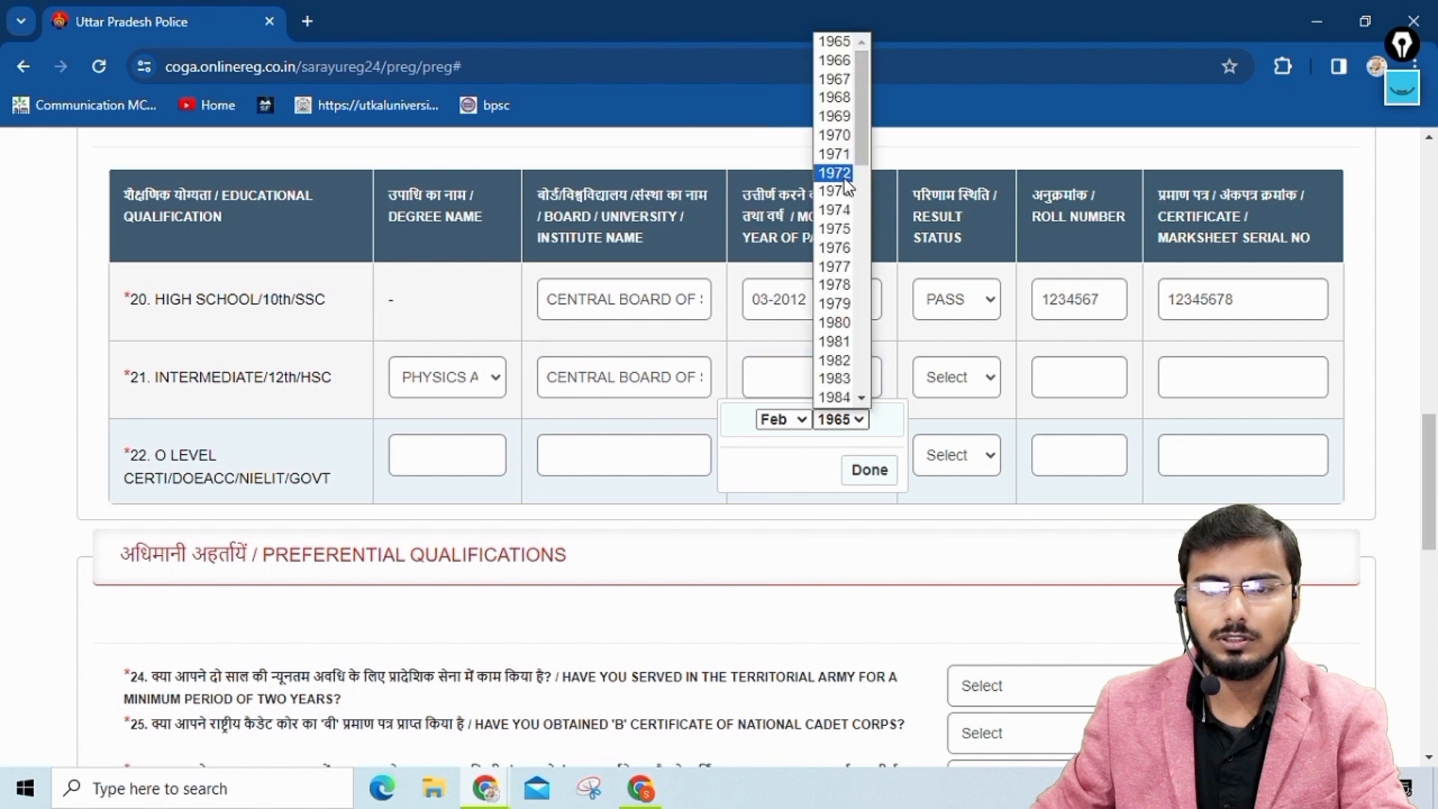
scroll(844, 178, "down", 10)
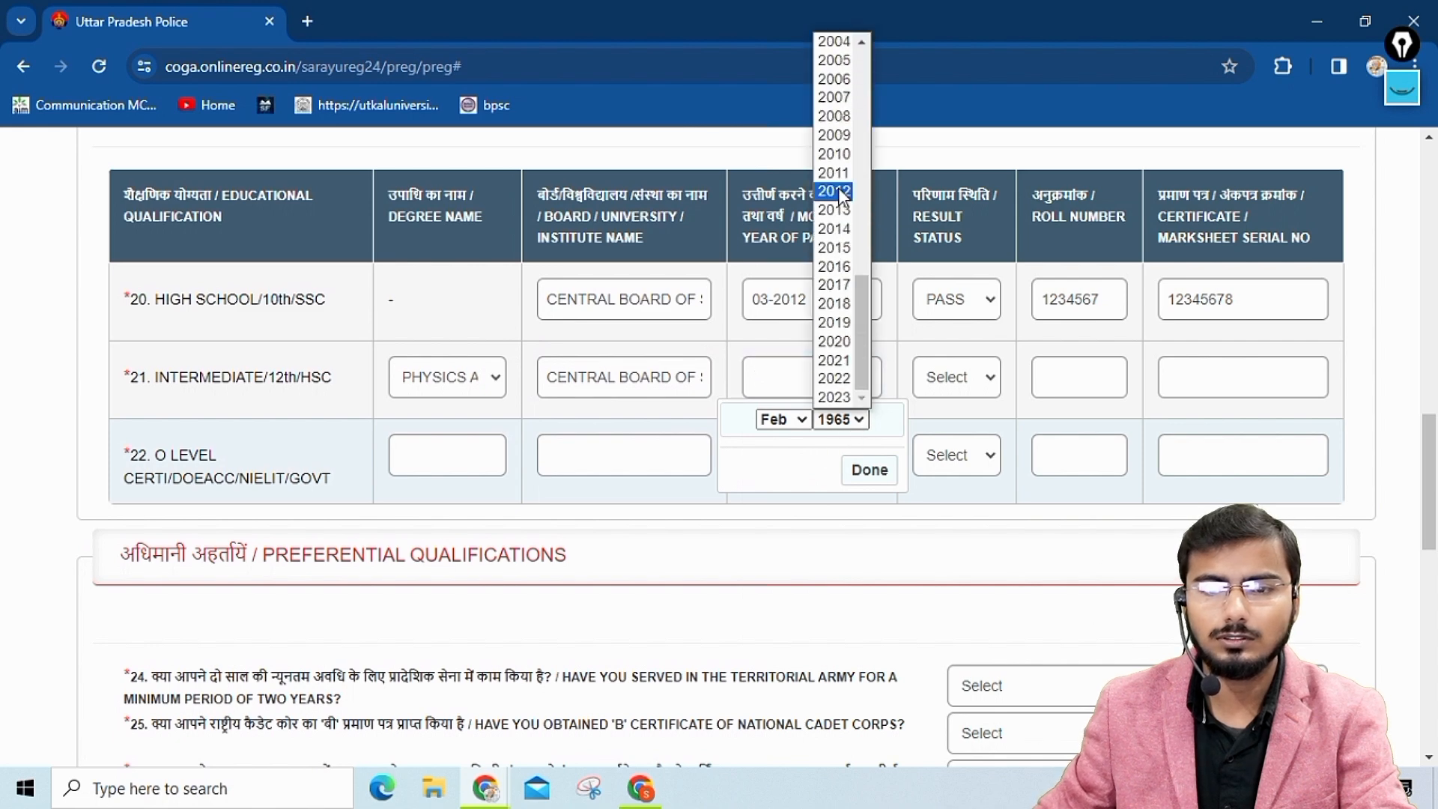
left_click(834, 231)
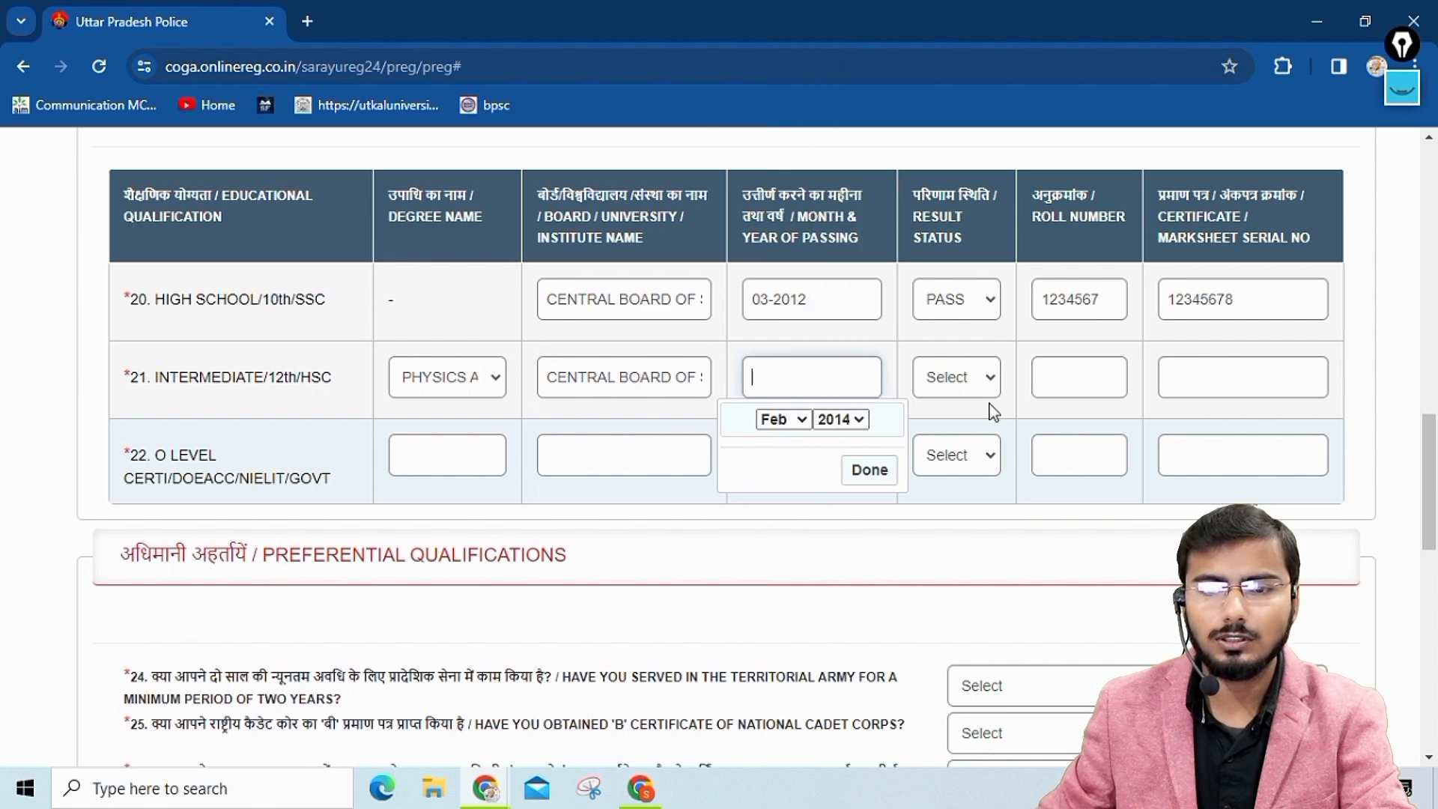
left_click(869, 470)
Set the Intermediate/12th result status to PASS, and fill in its roll number and certificate/marksheet serial number.
left_click(970, 387)
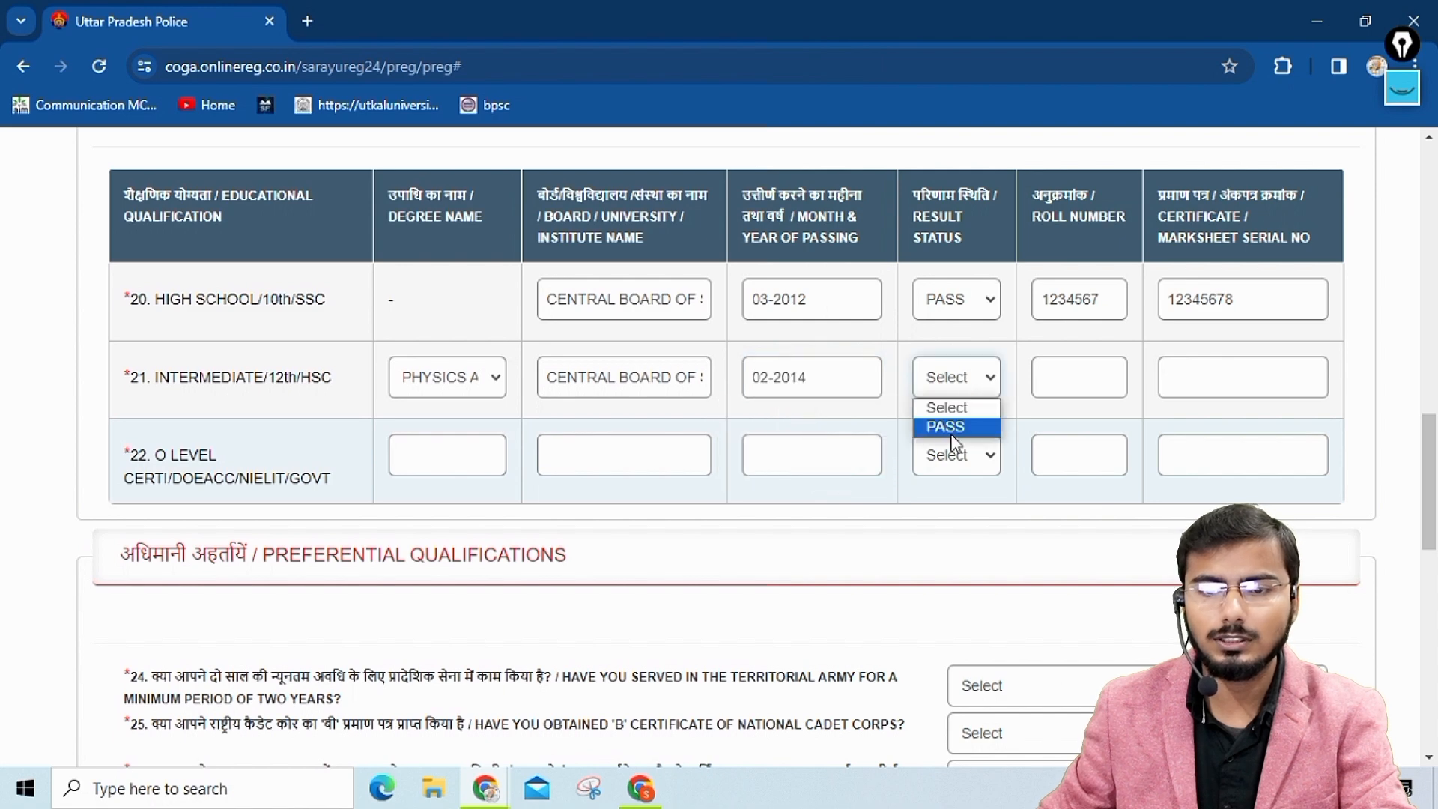
left_click(951, 427)
left_click(1061, 376)
type("12345678")
left_click(1197, 378)
type("1234577")
Enter "O LEVEL" as the degree name and "NIELIT" as the institute name in the O Level certificate row.
left_click(446, 453)
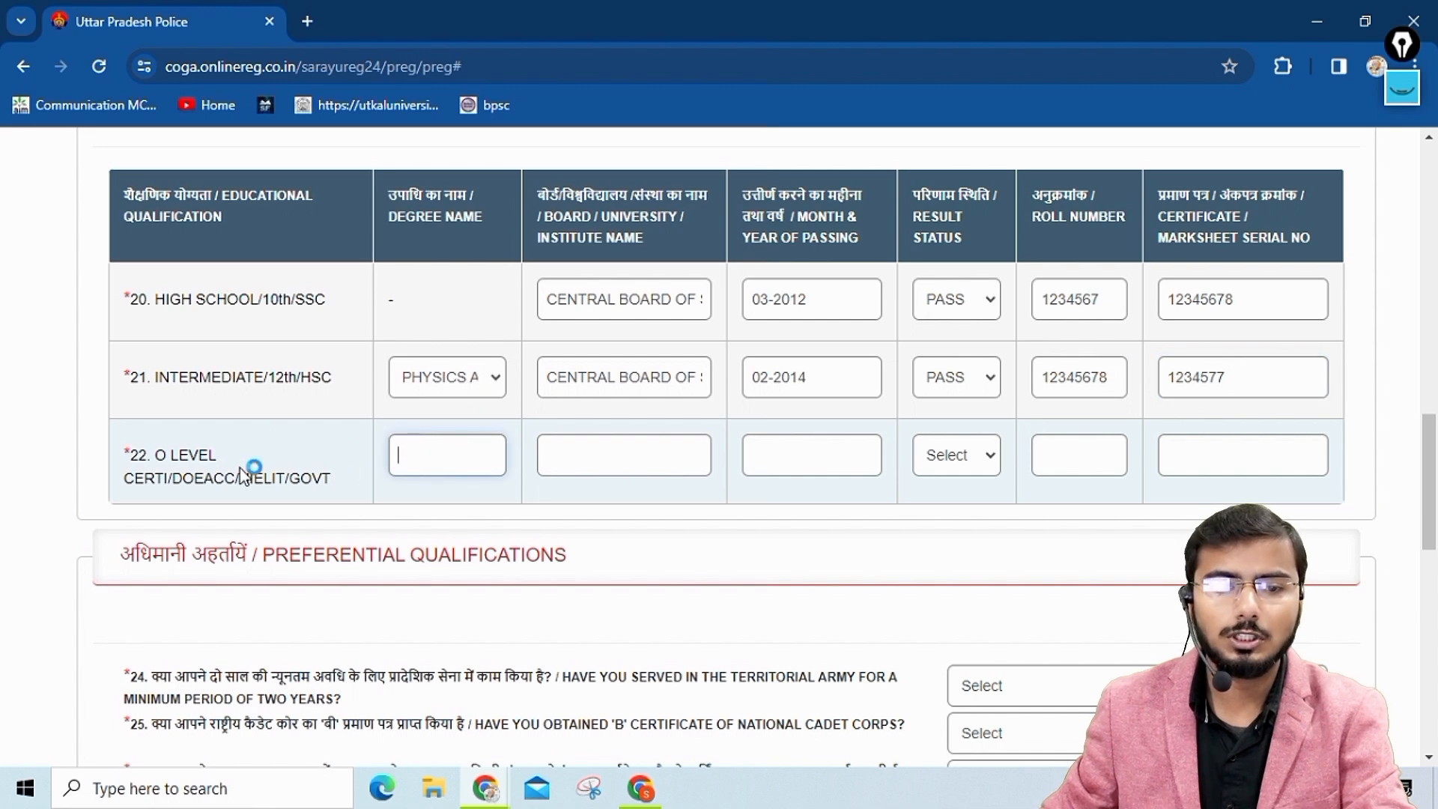
type("O LEVEL")
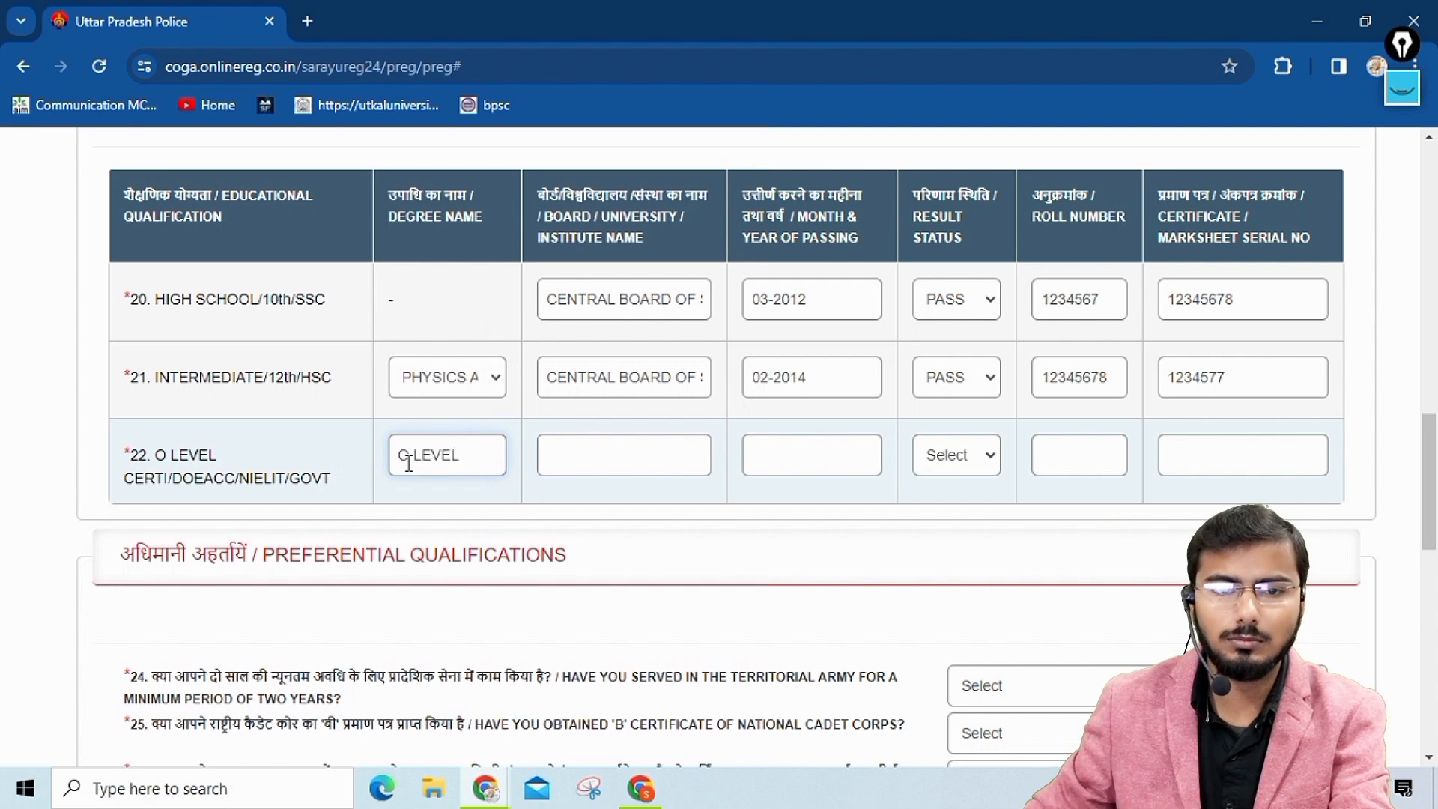
left_click(576, 461)
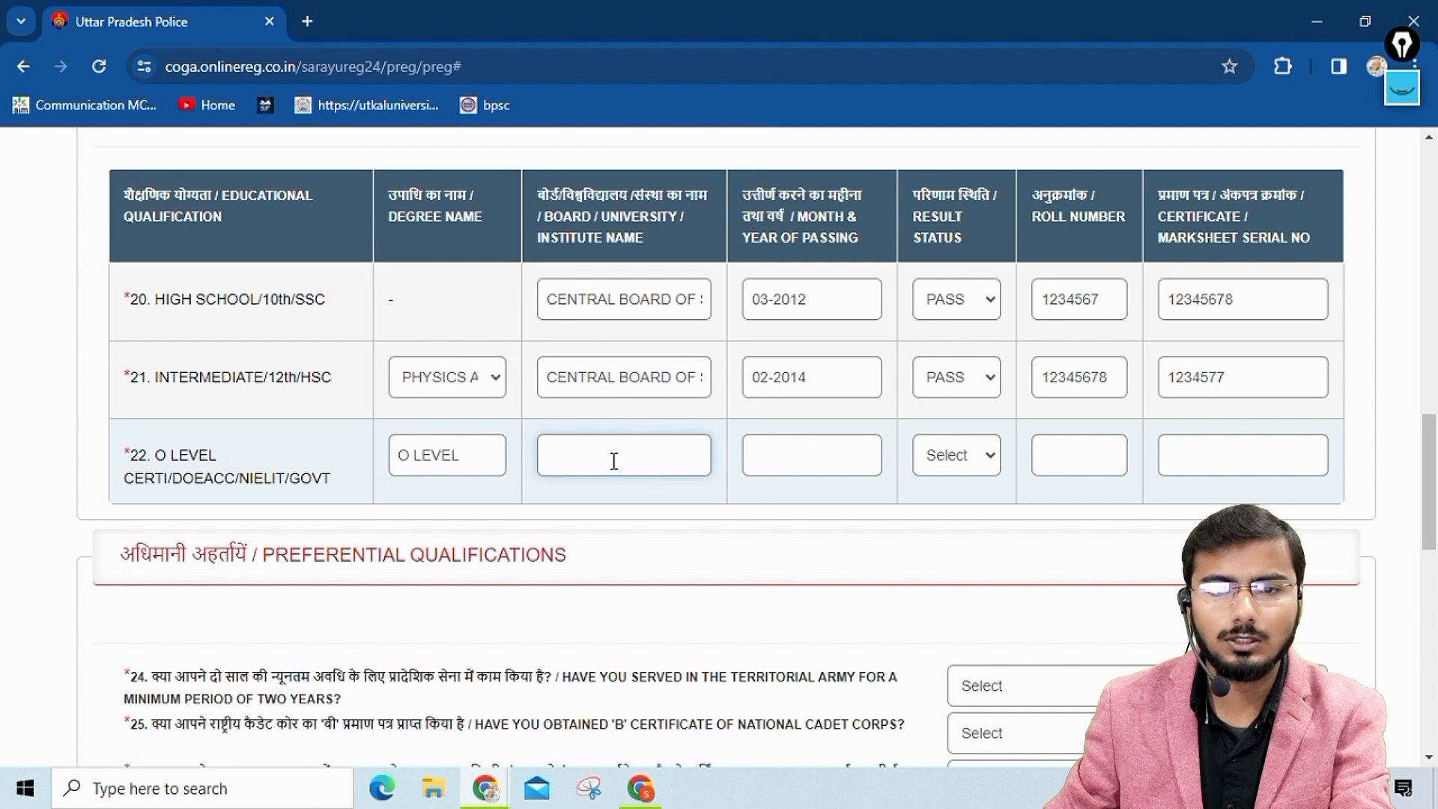
type("NIELIT")
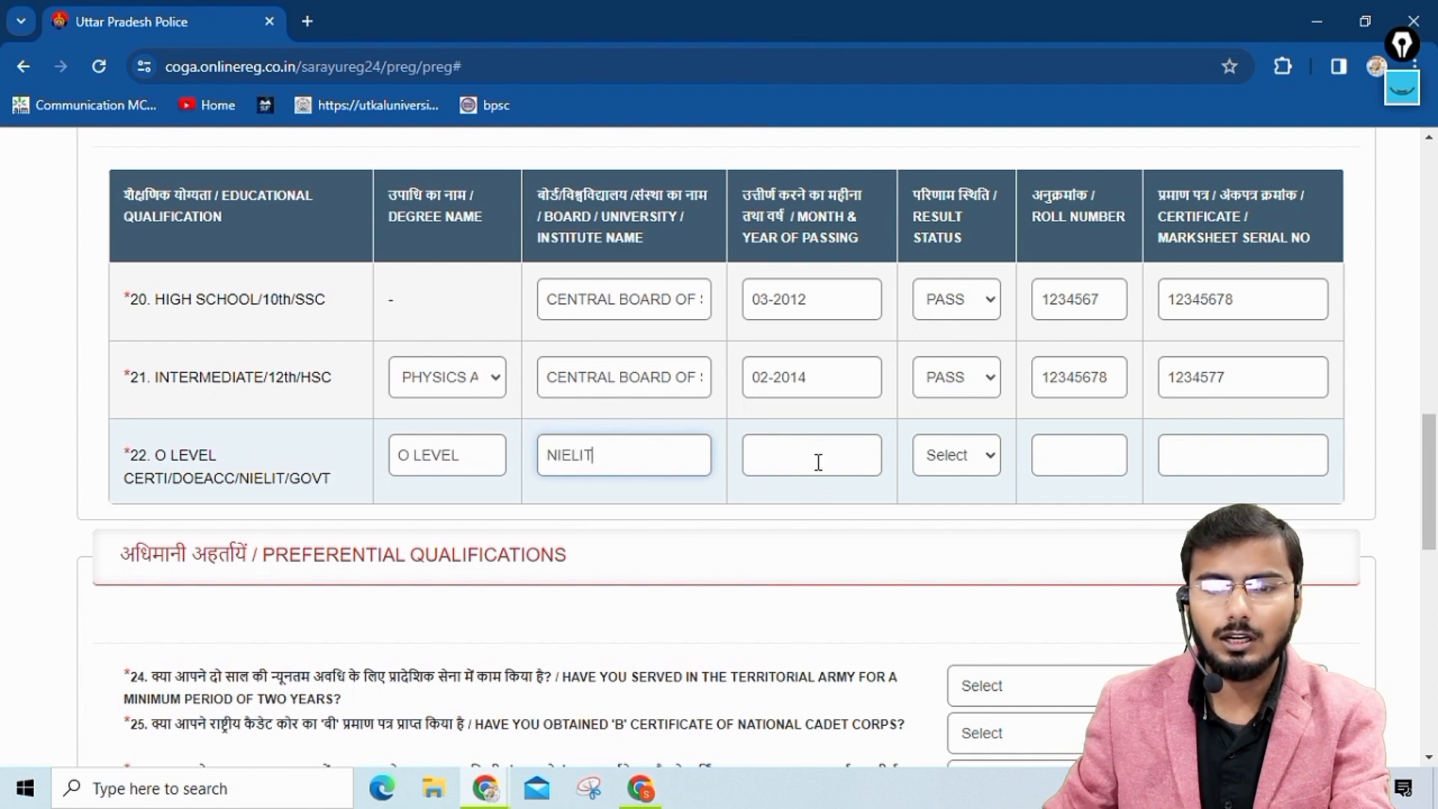
Set the O Level certificate's month and year of passing to June 2018.
left_click(818, 462)
left_click(789, 498)
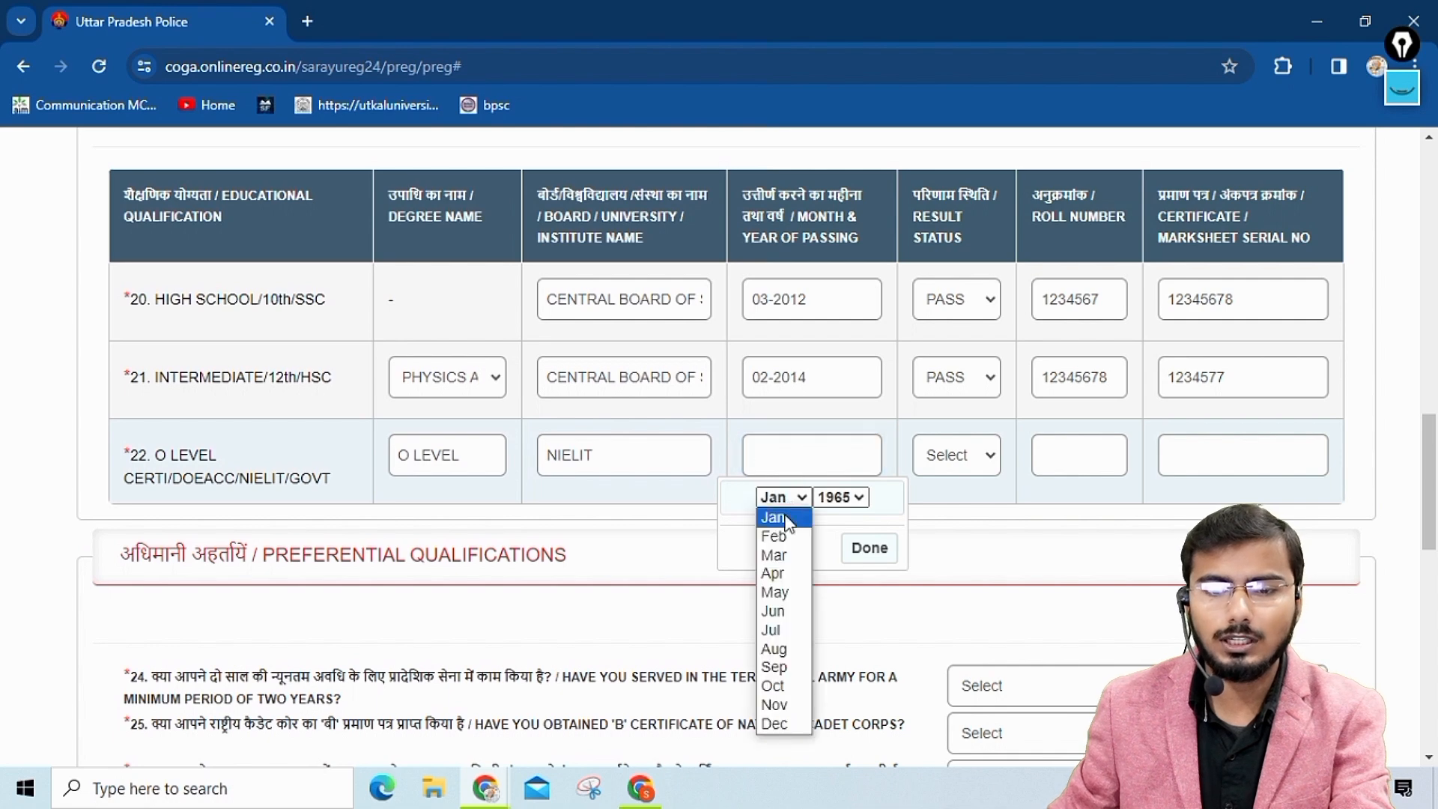
left_click(773, 611)
left_click(840, 497)
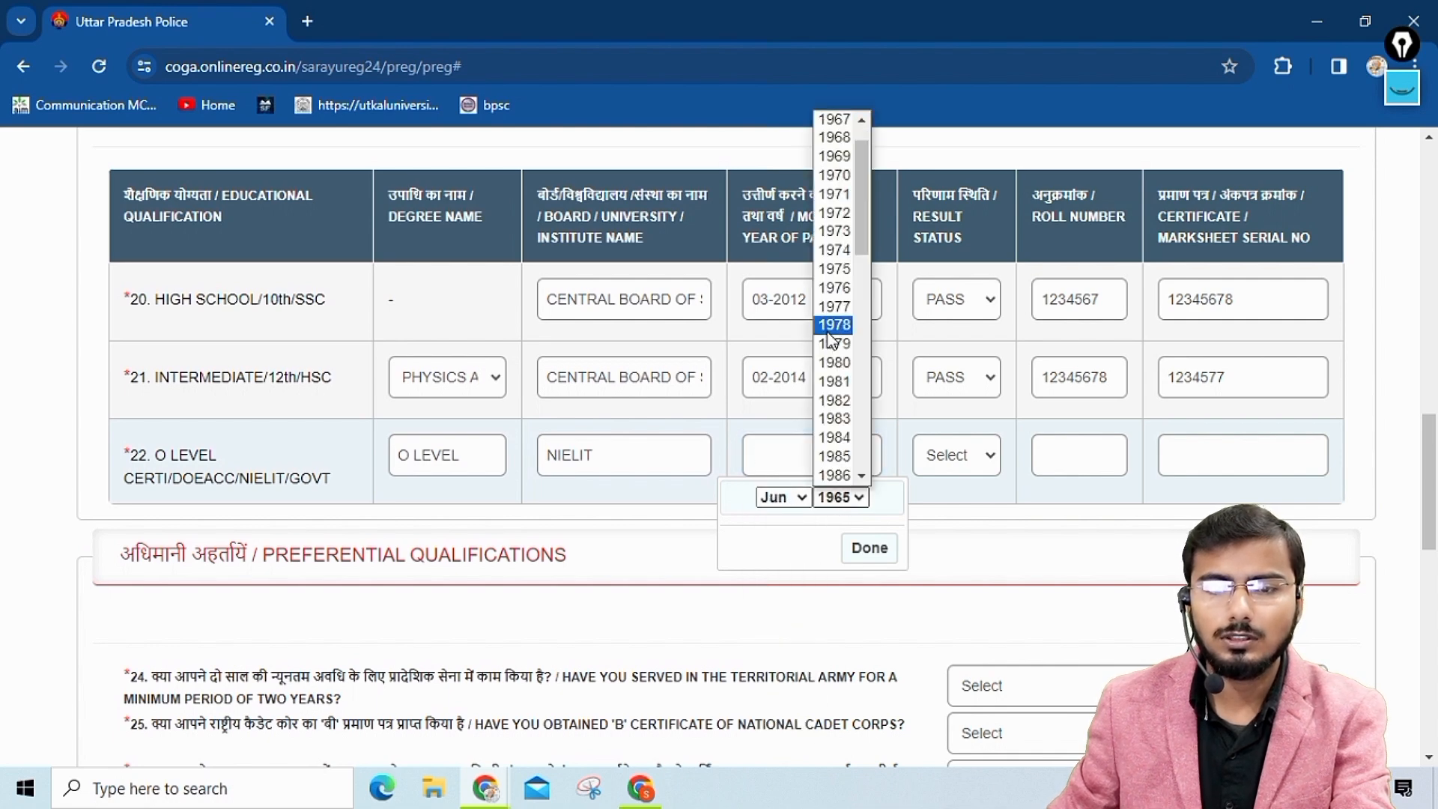
scroll(831, 339, "down", 12)
left_click(833, 381)
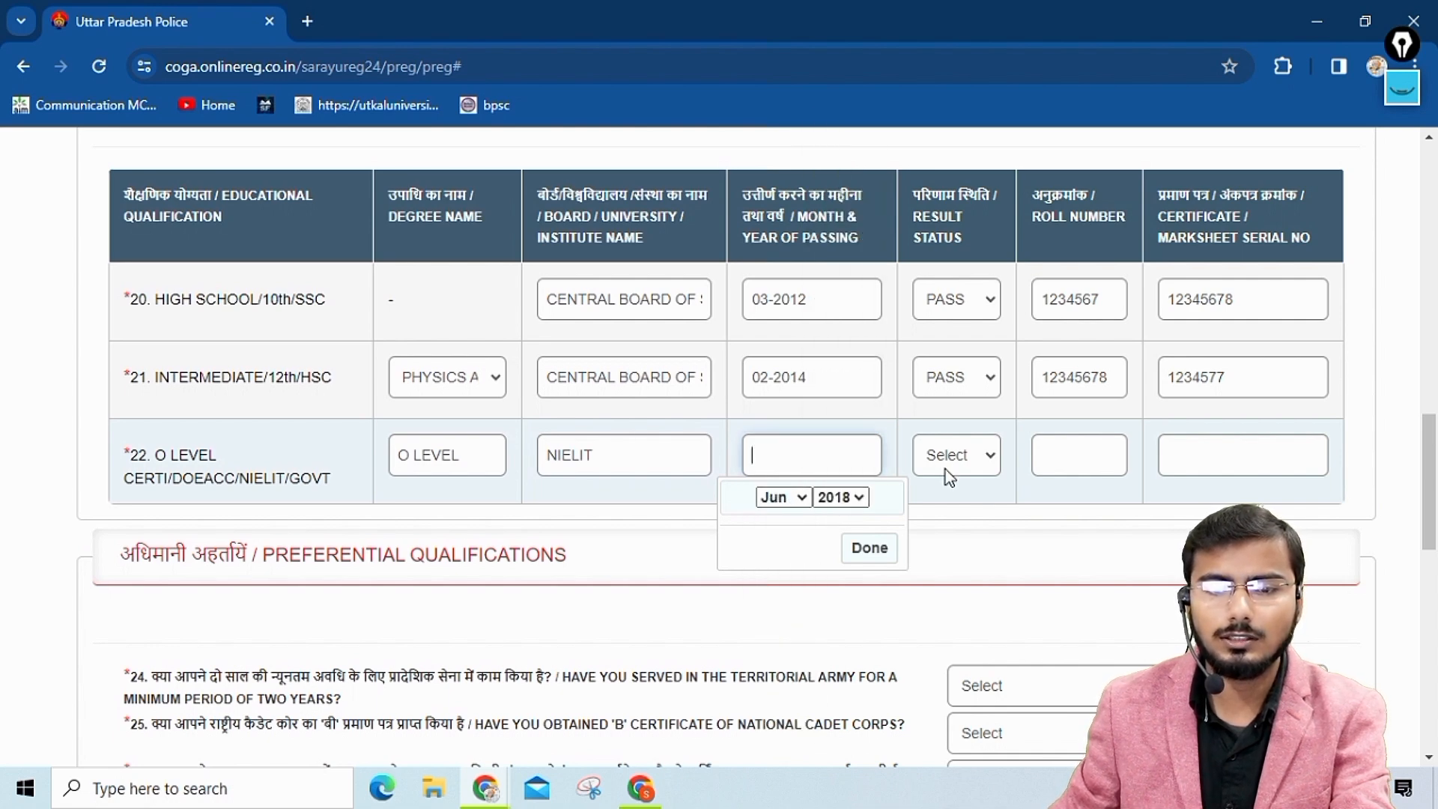
left_click(869, 547)
Set the O Level result status to PASS, and fill in its roll number and certificate/marksheet serial number.
left_click(945, 457)
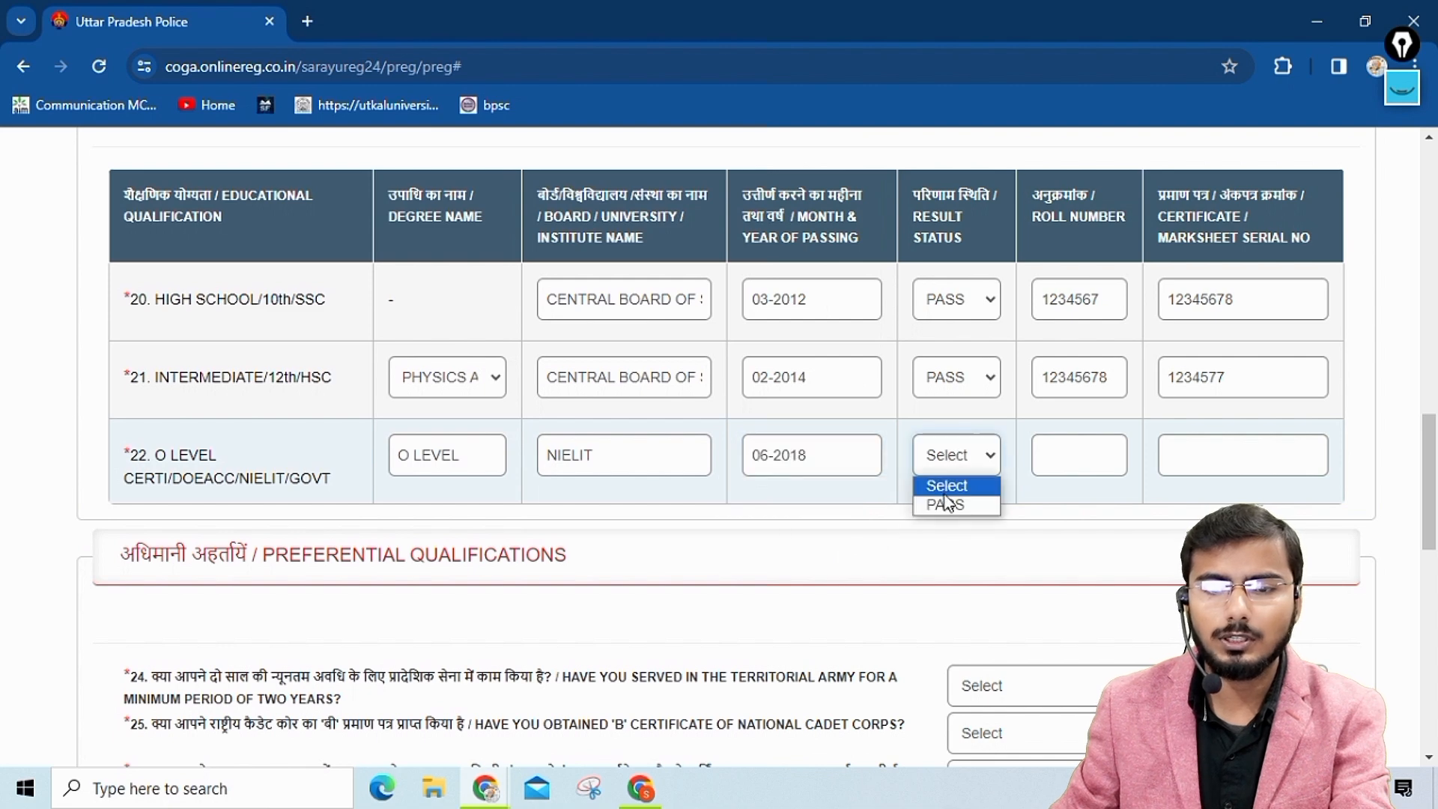
left_click(948, 504)
left_click(1068, 438)
type("123456321")
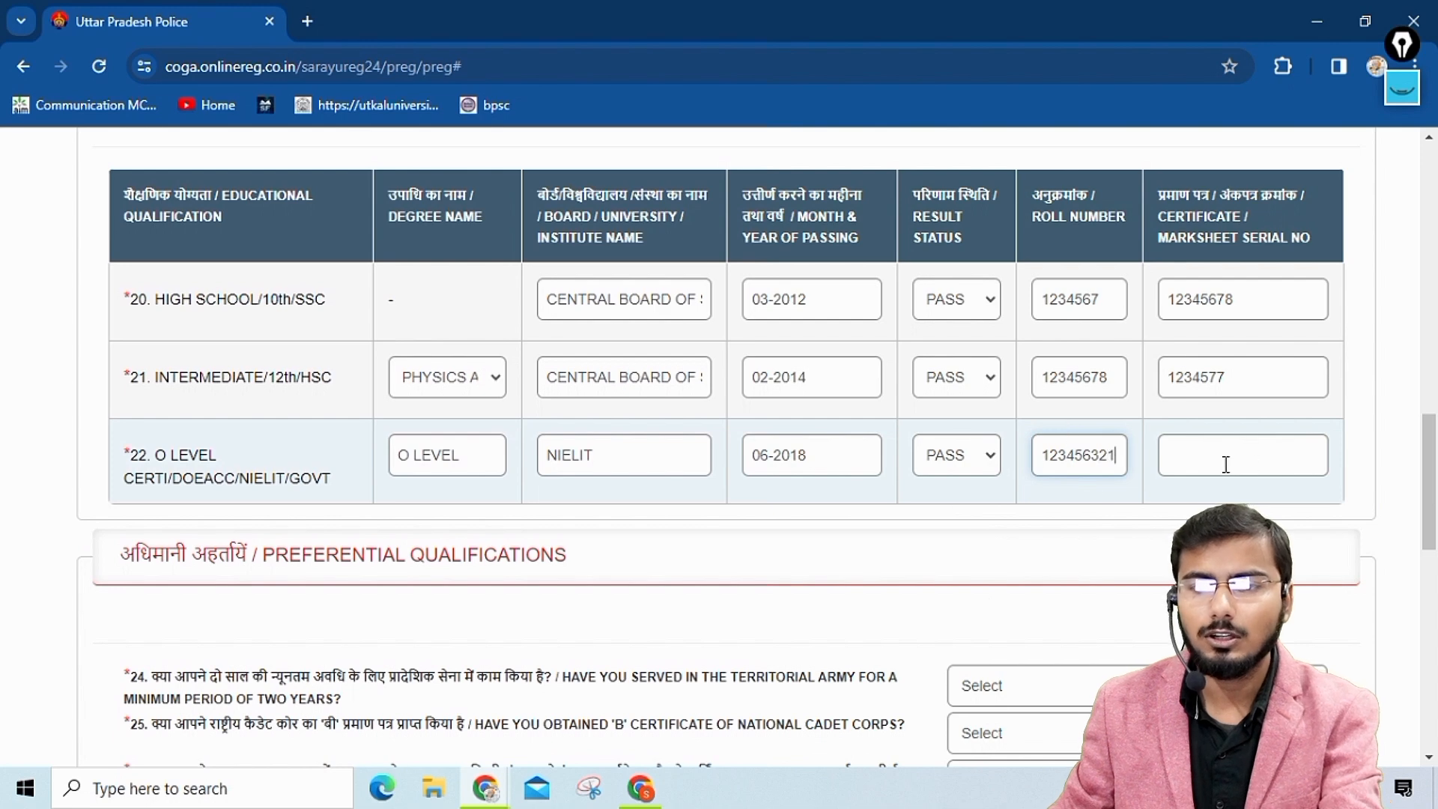
left_click(1225, 465)
type("2345")
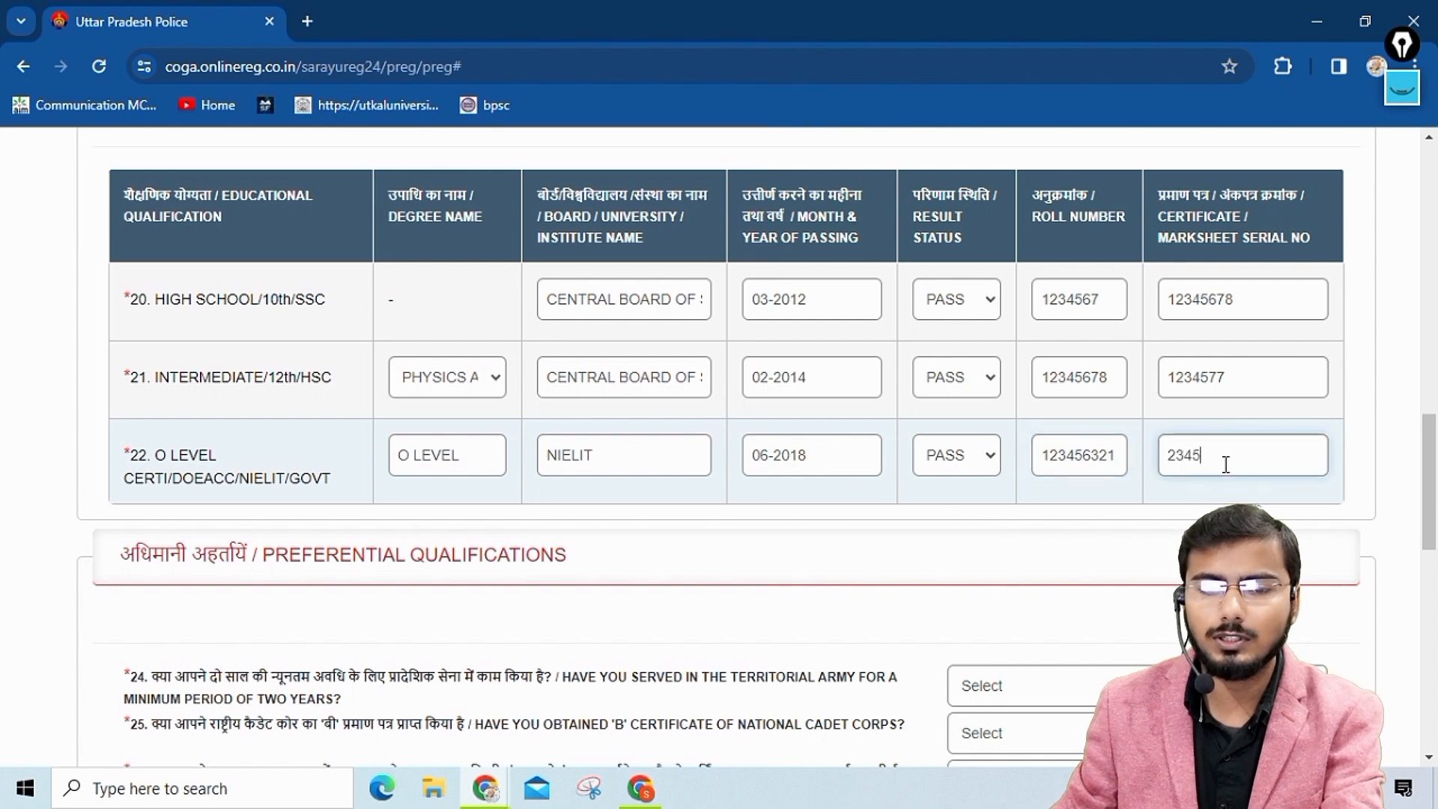
type("213")
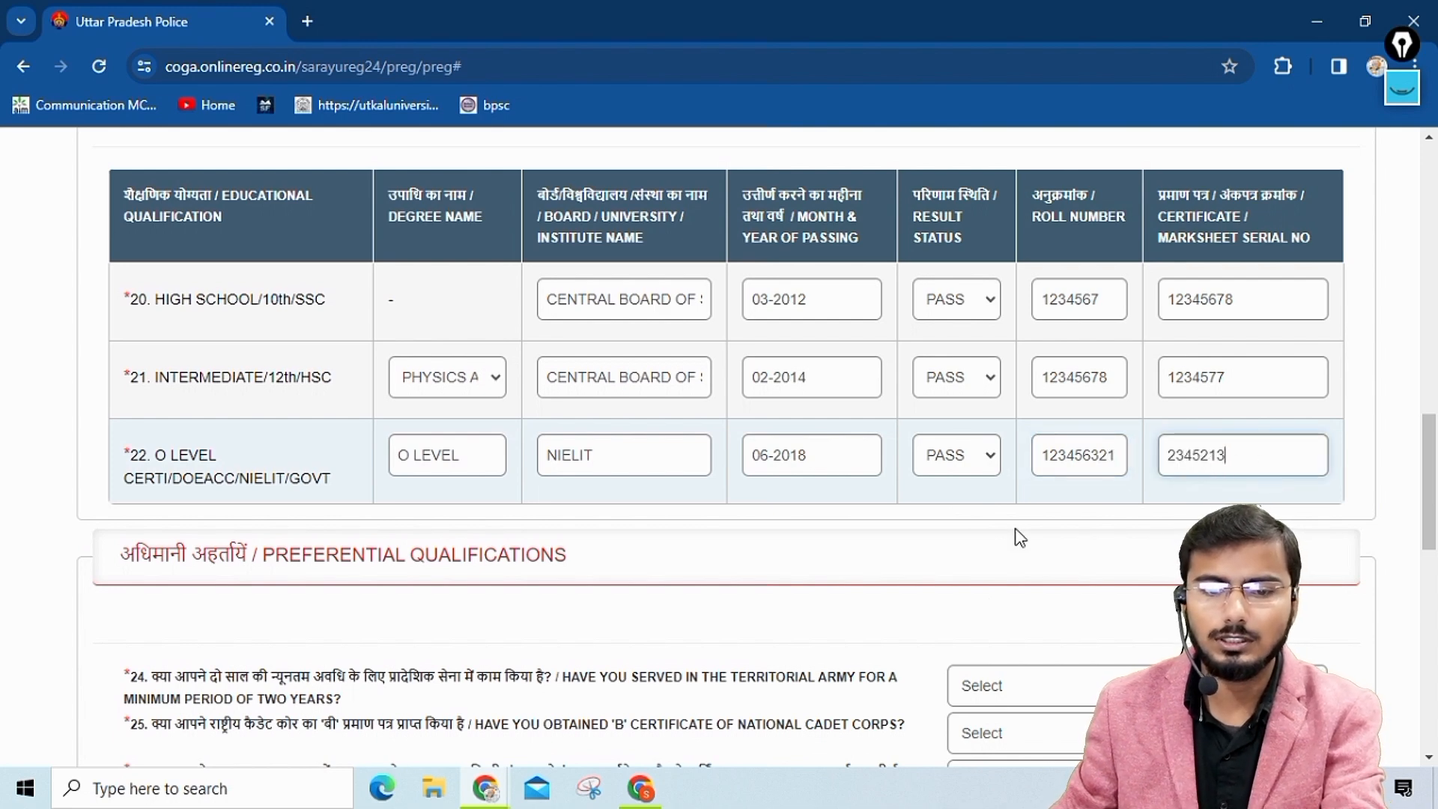
Answer No to the preferential qualification questions on Territorial Army service, NCC 'B' certificate, and computer hardware and networking course.
scroll(1021, 537, "down", 3)
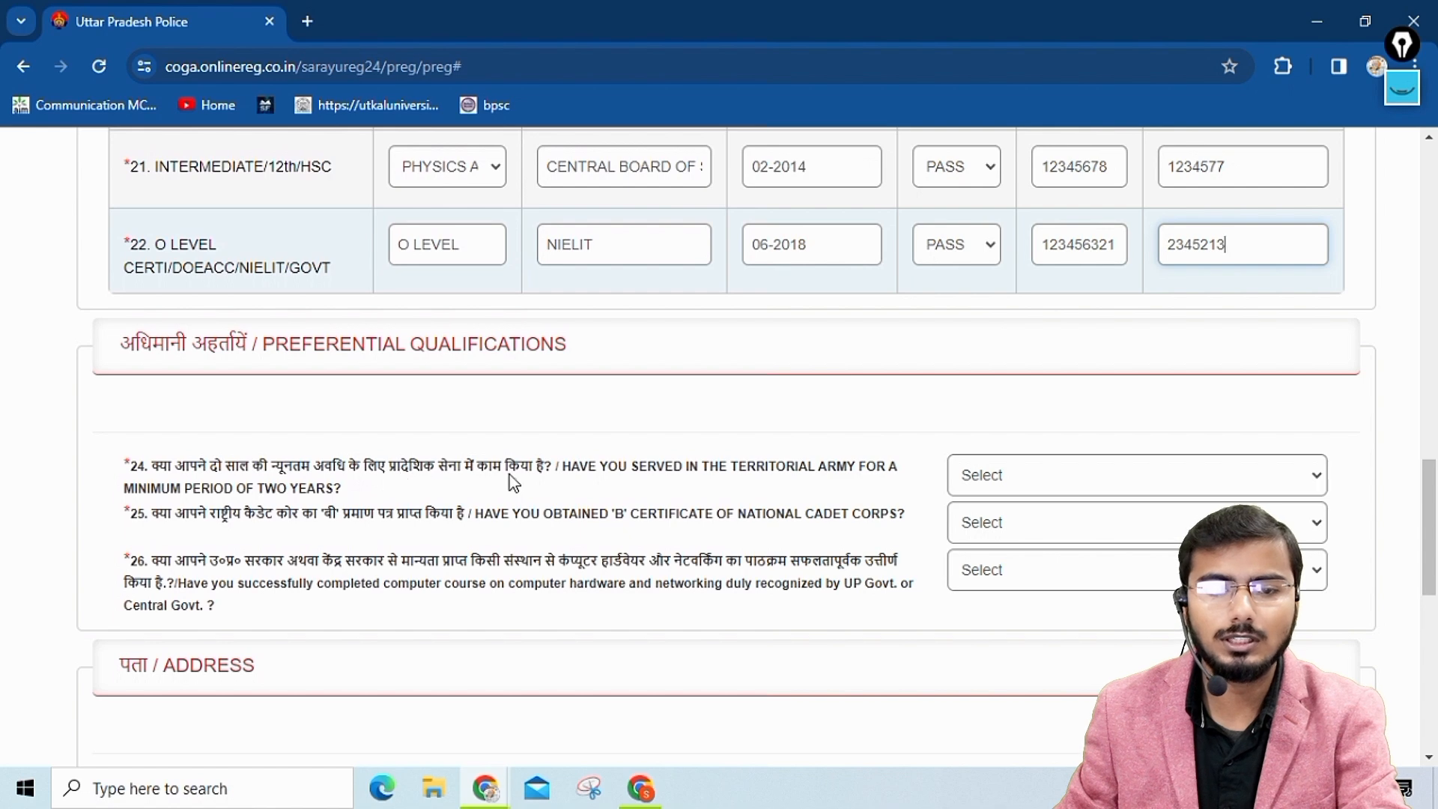
left_click(1133, 475)
left_click(964, 542)
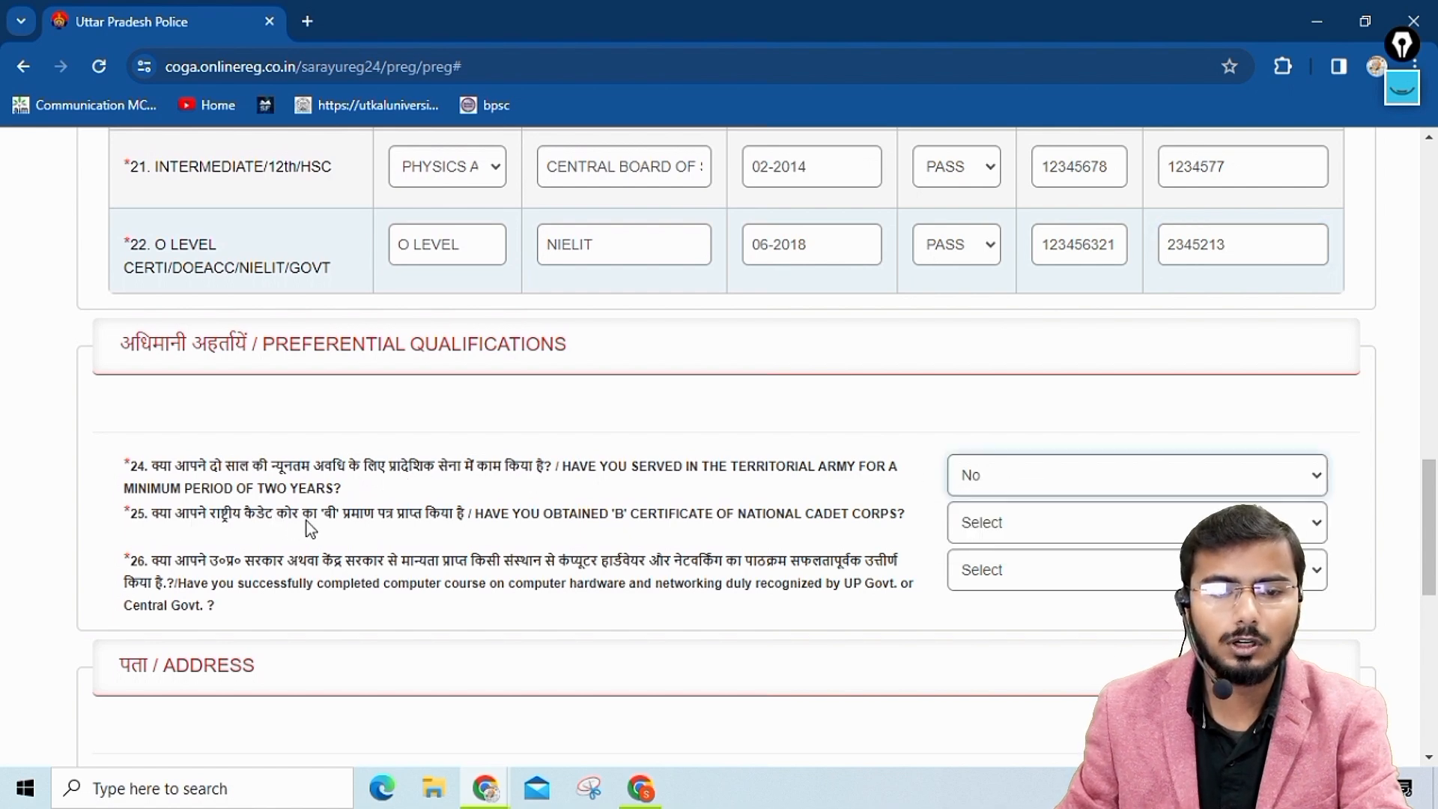
left_click(1056, 523)
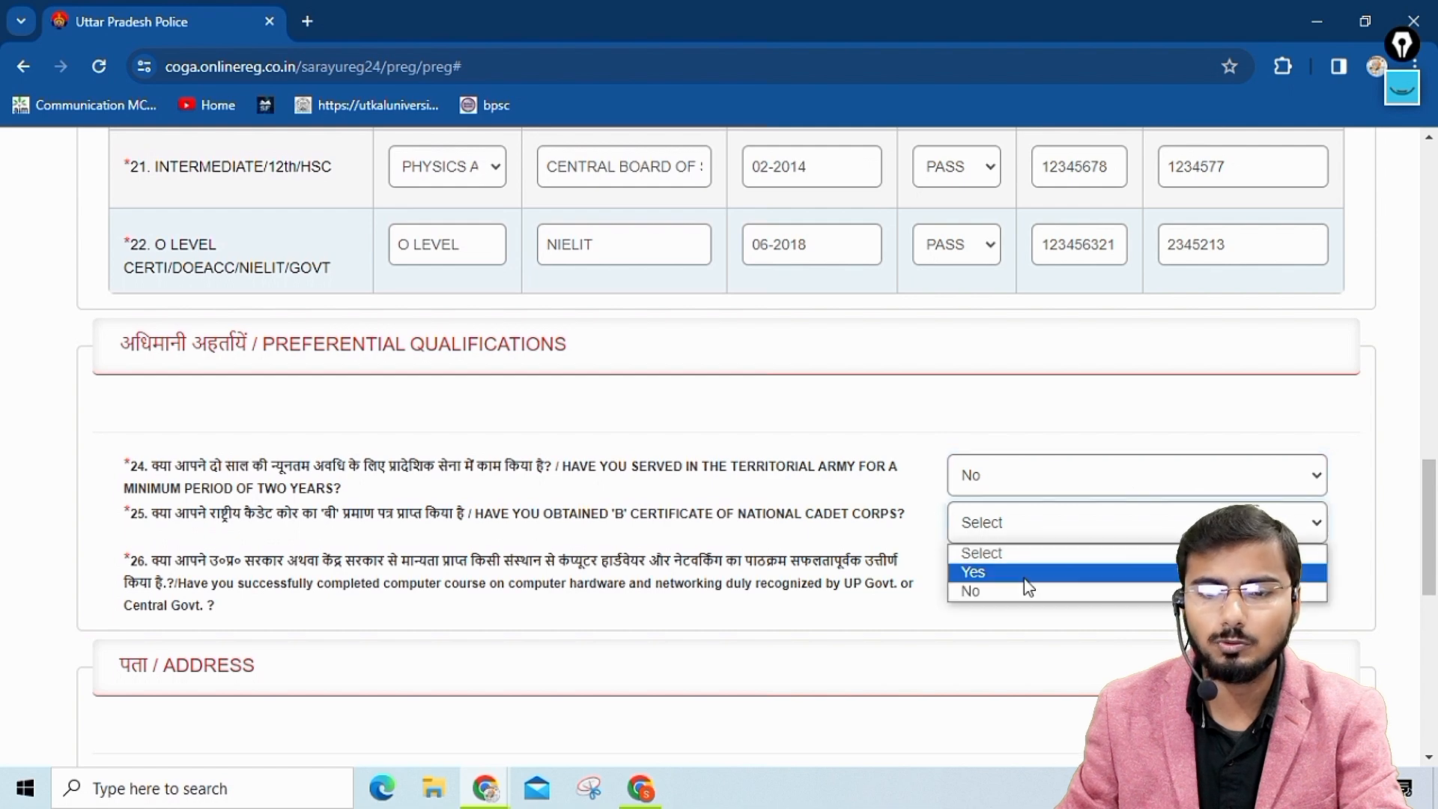
left_click(964, 591)
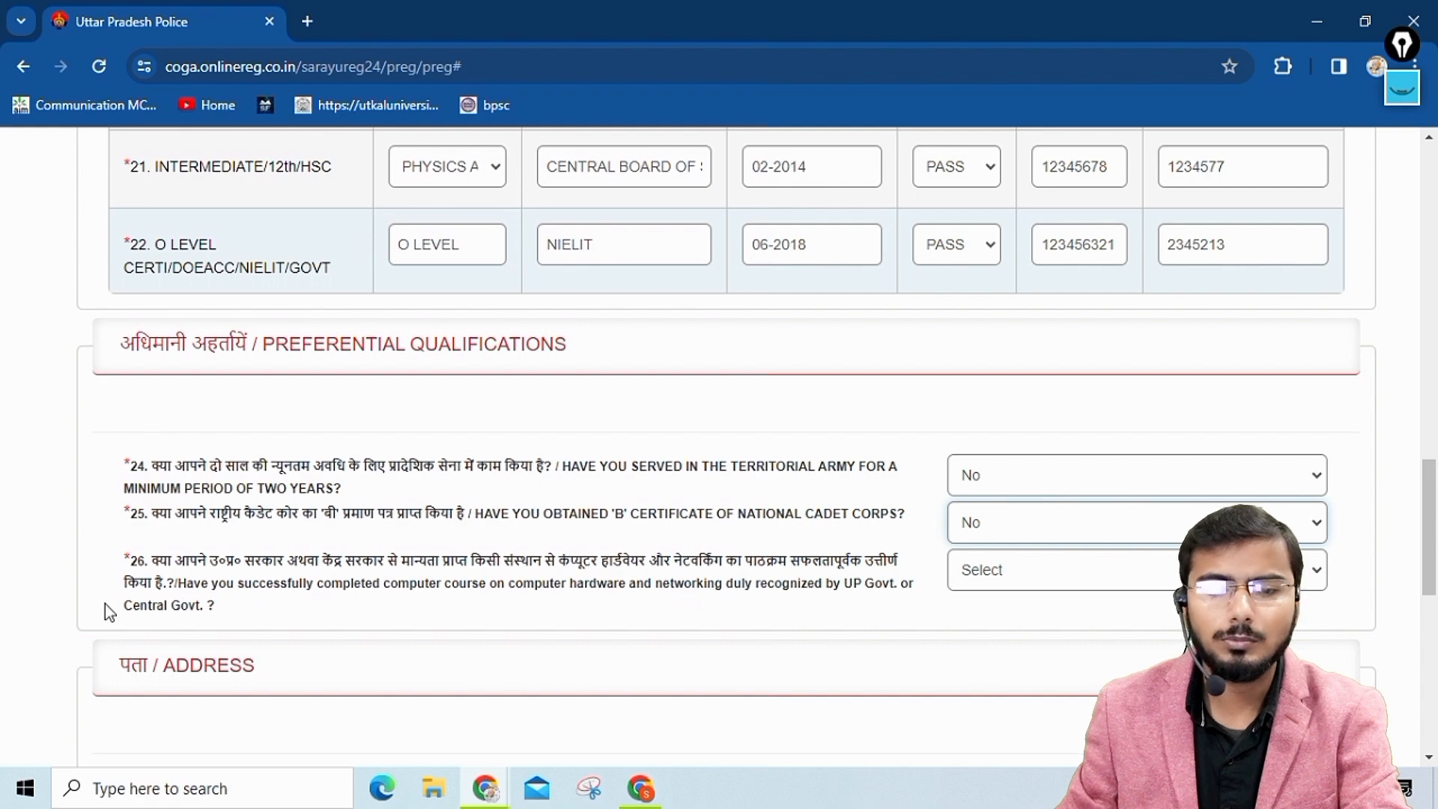
left_click(1085, 579)
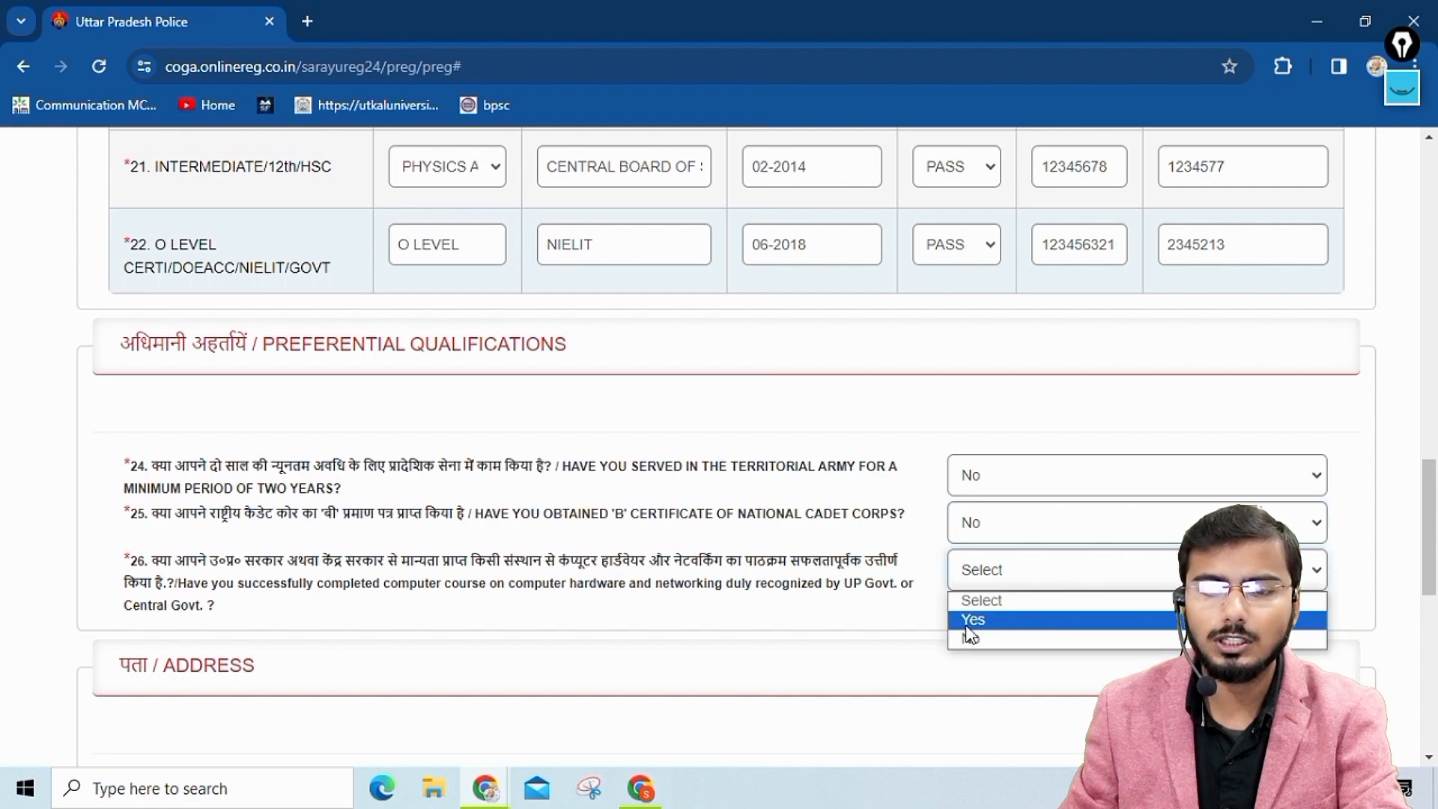
left_click(973, 640)
Fill in both address lines and the city of the correspondence address.
scroll(610, 634, "down", 5)
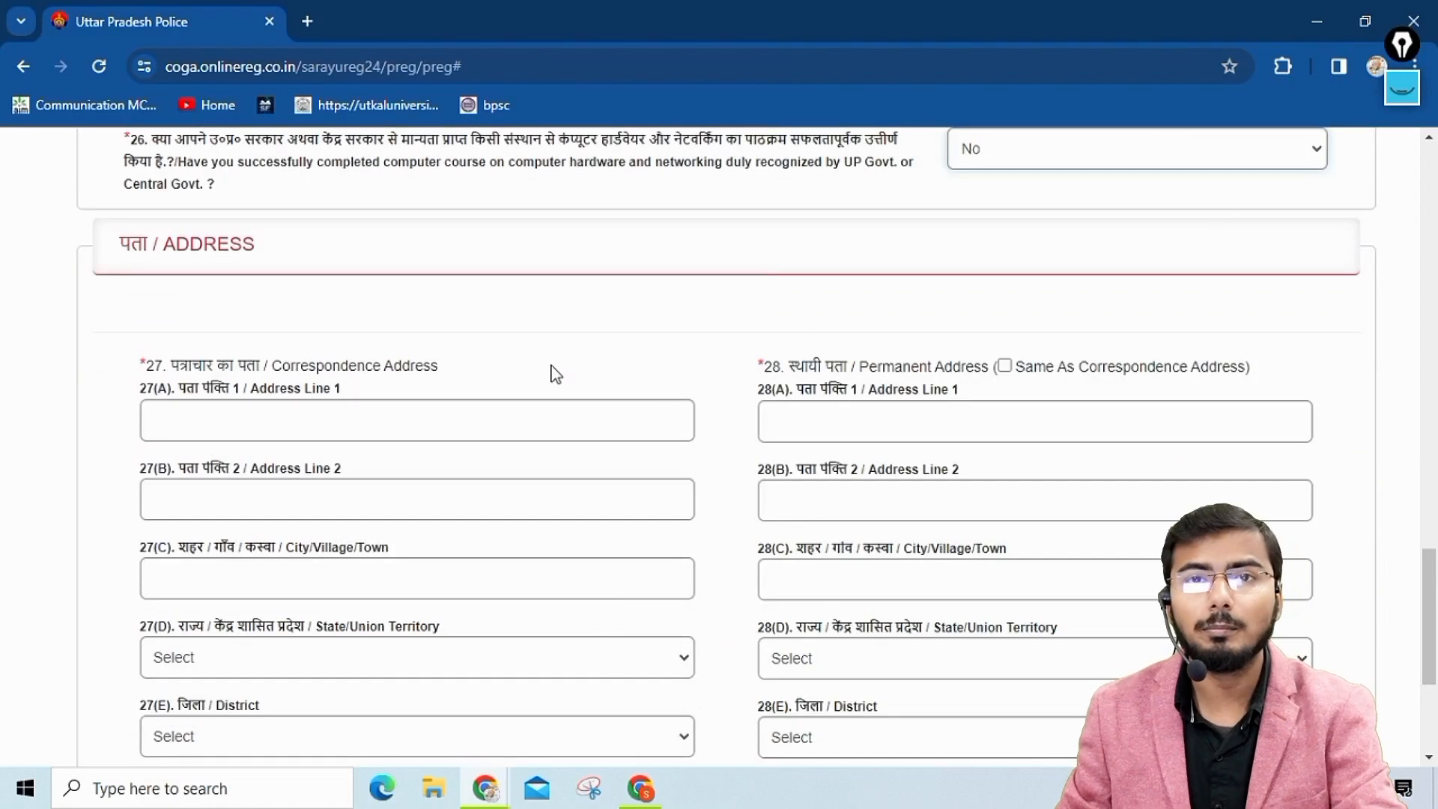
left_click(269, 421)
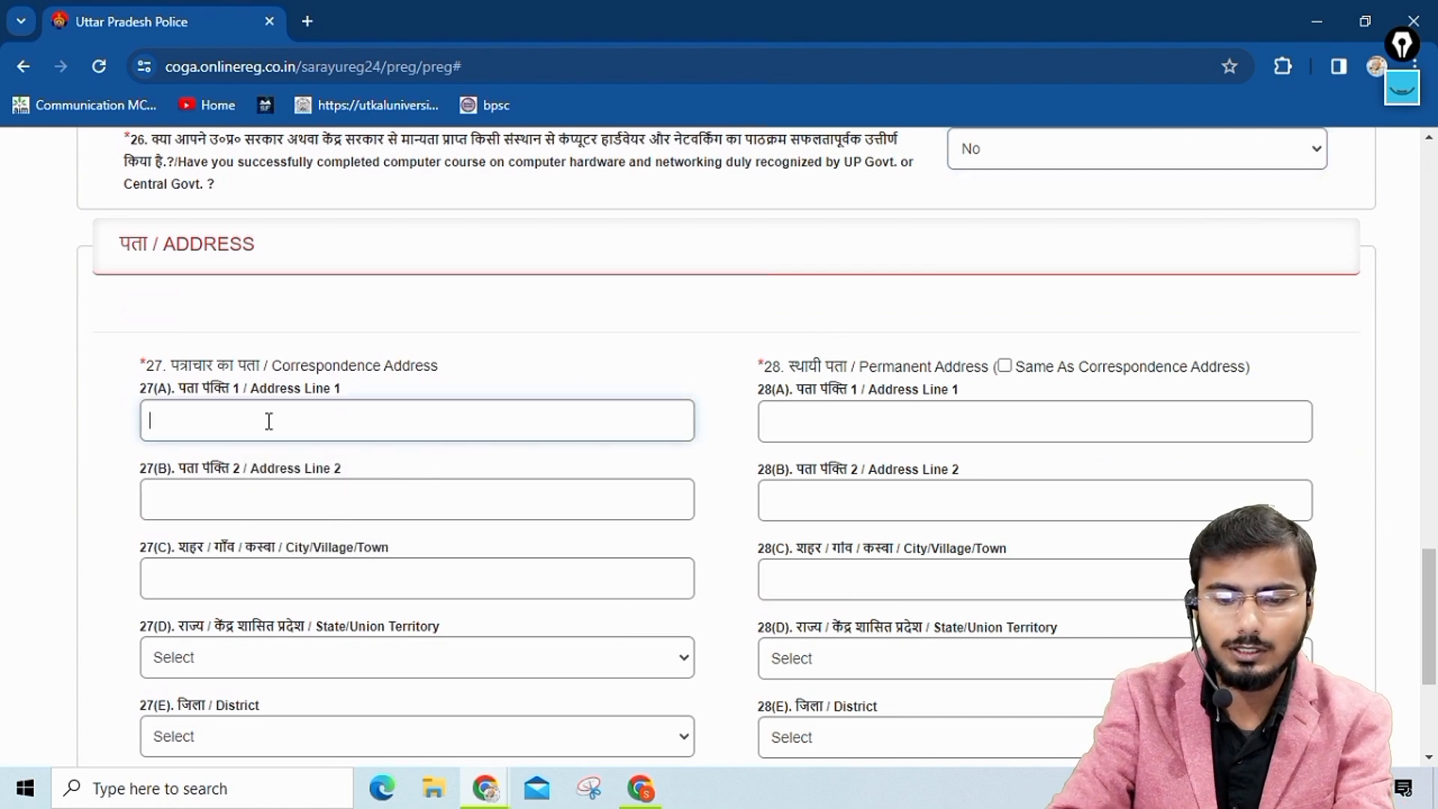
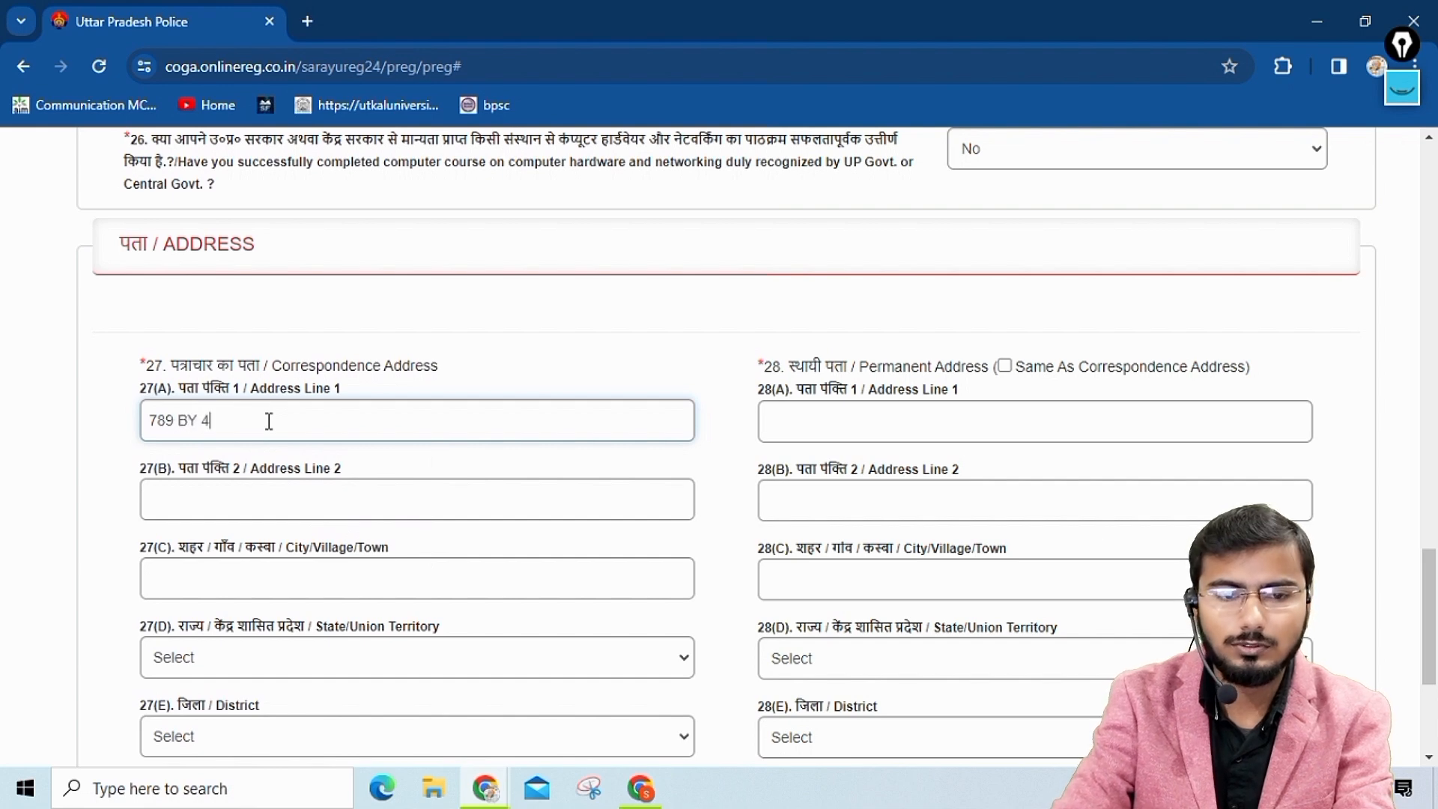
left_click(241, 508)
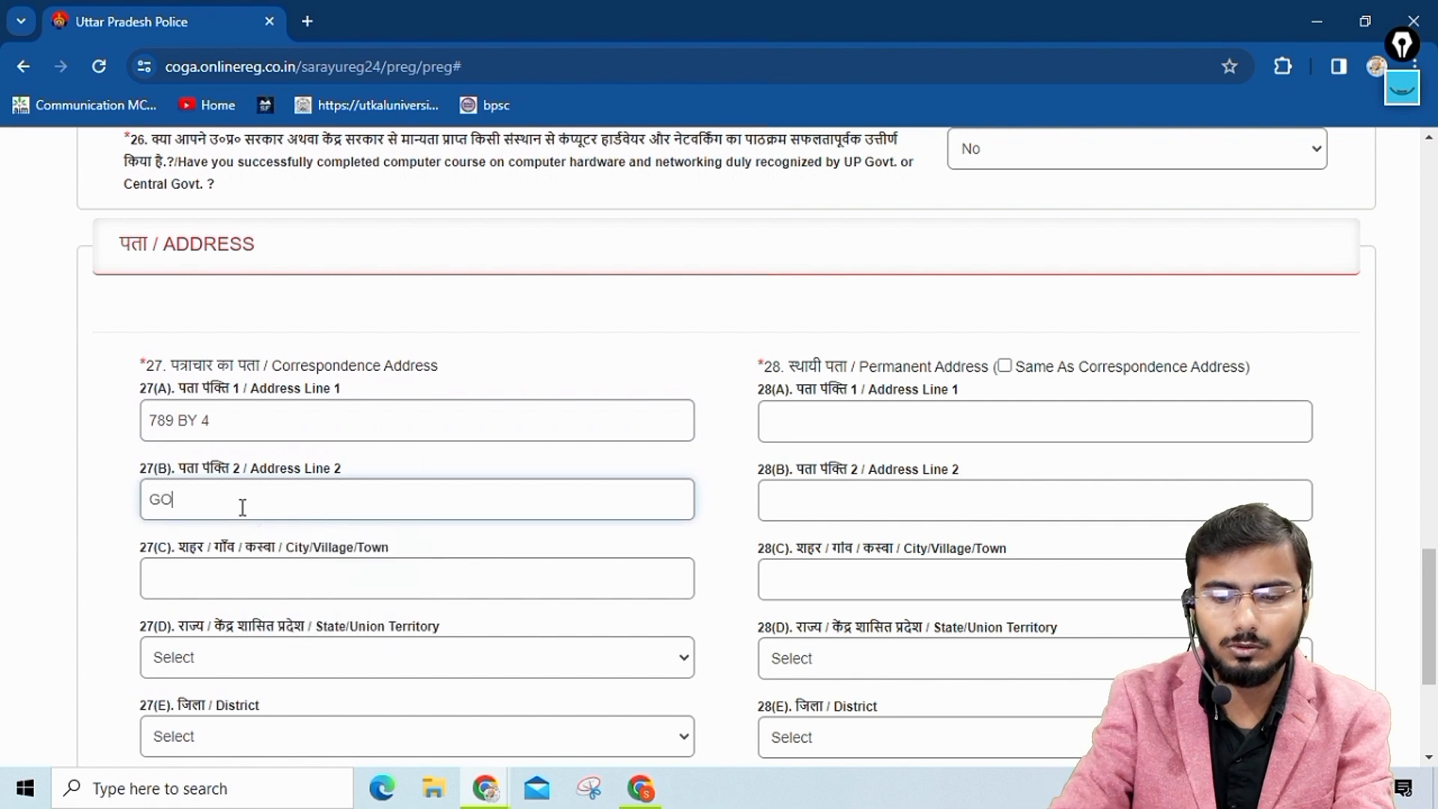
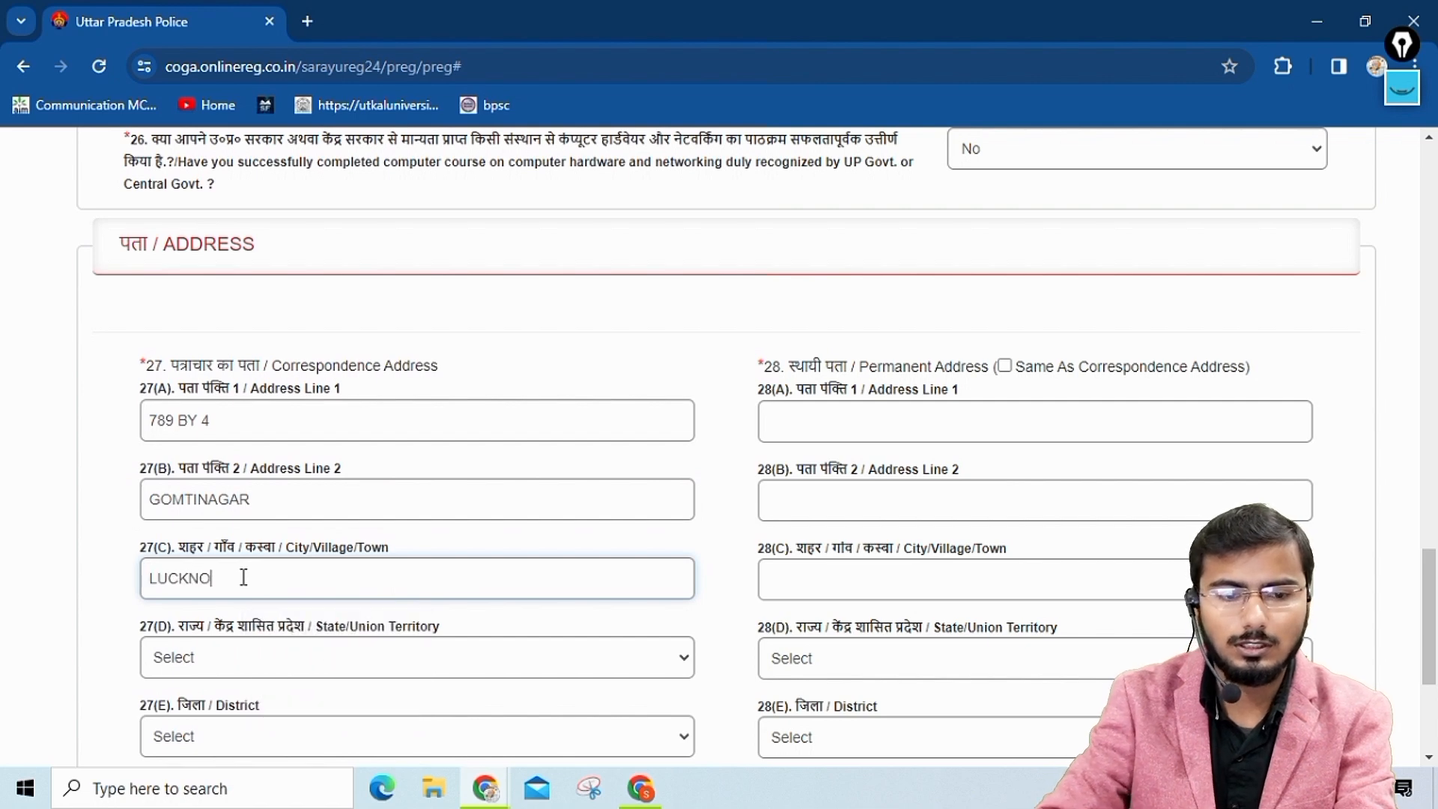
Select the state and district of the correspondence address and enter its postal pin code.
left_click(234, 657)
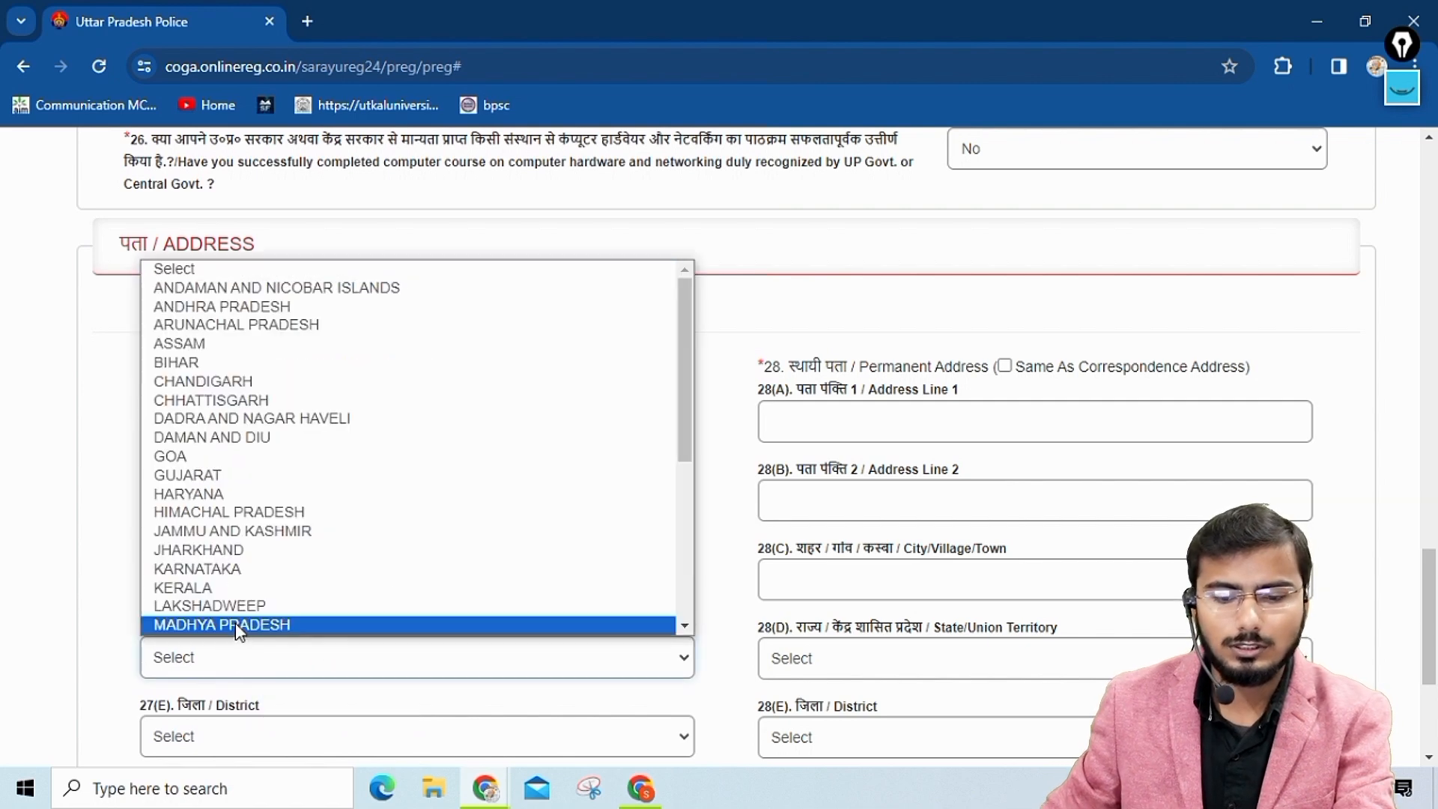
key("u")
left_click(254, 607)
scroll(314, 659, "down", 3)
left_click(286, 538)
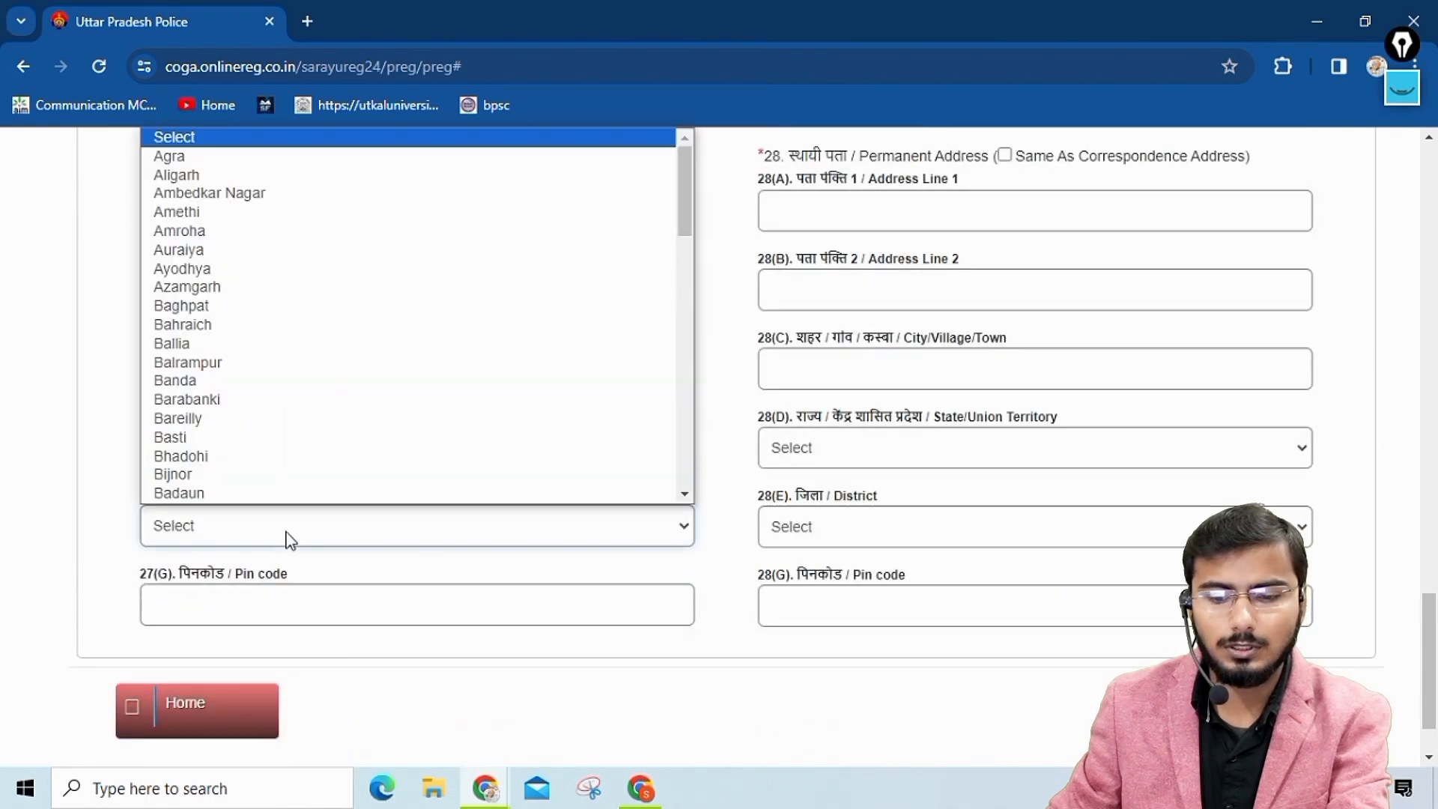
key("l")
key("u")
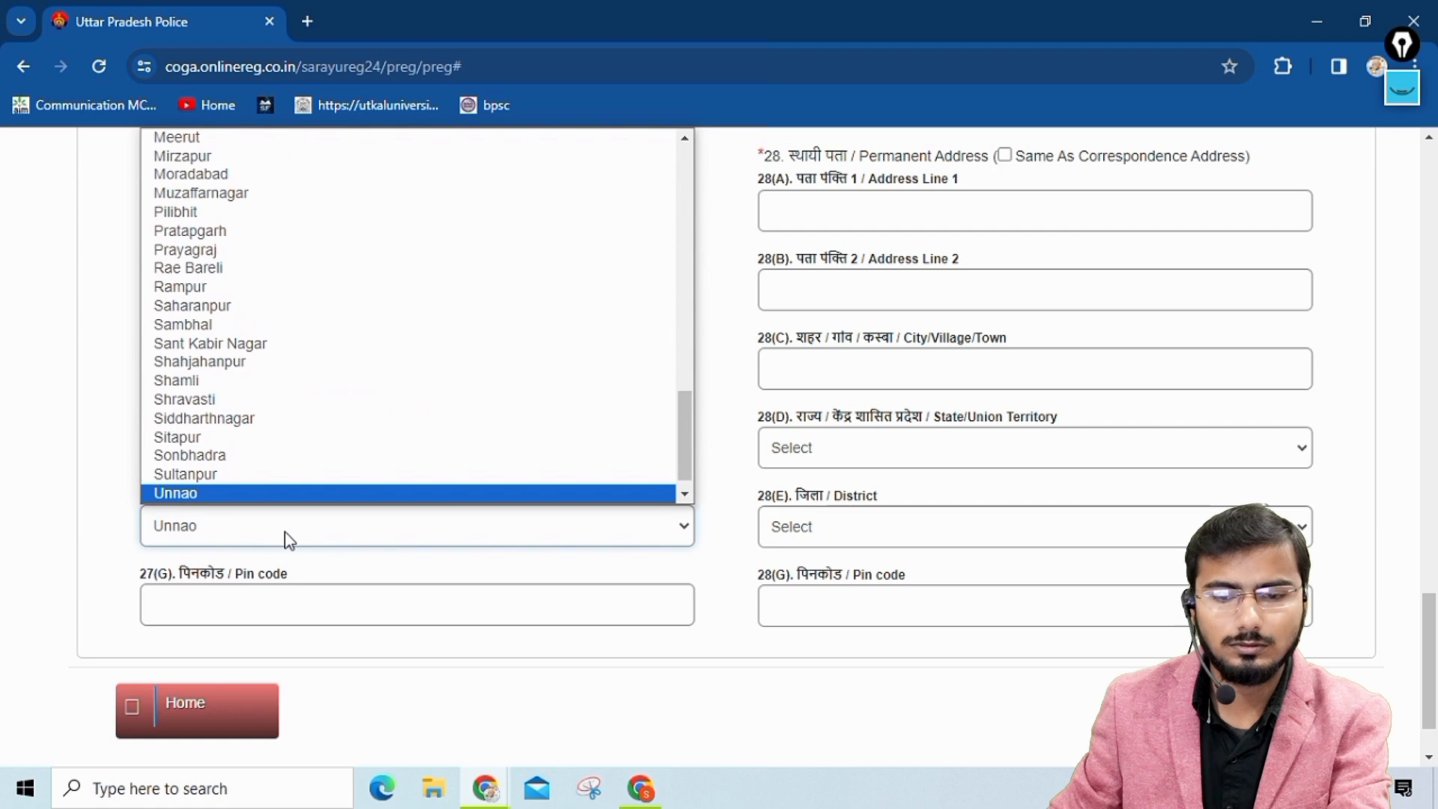
key("l")
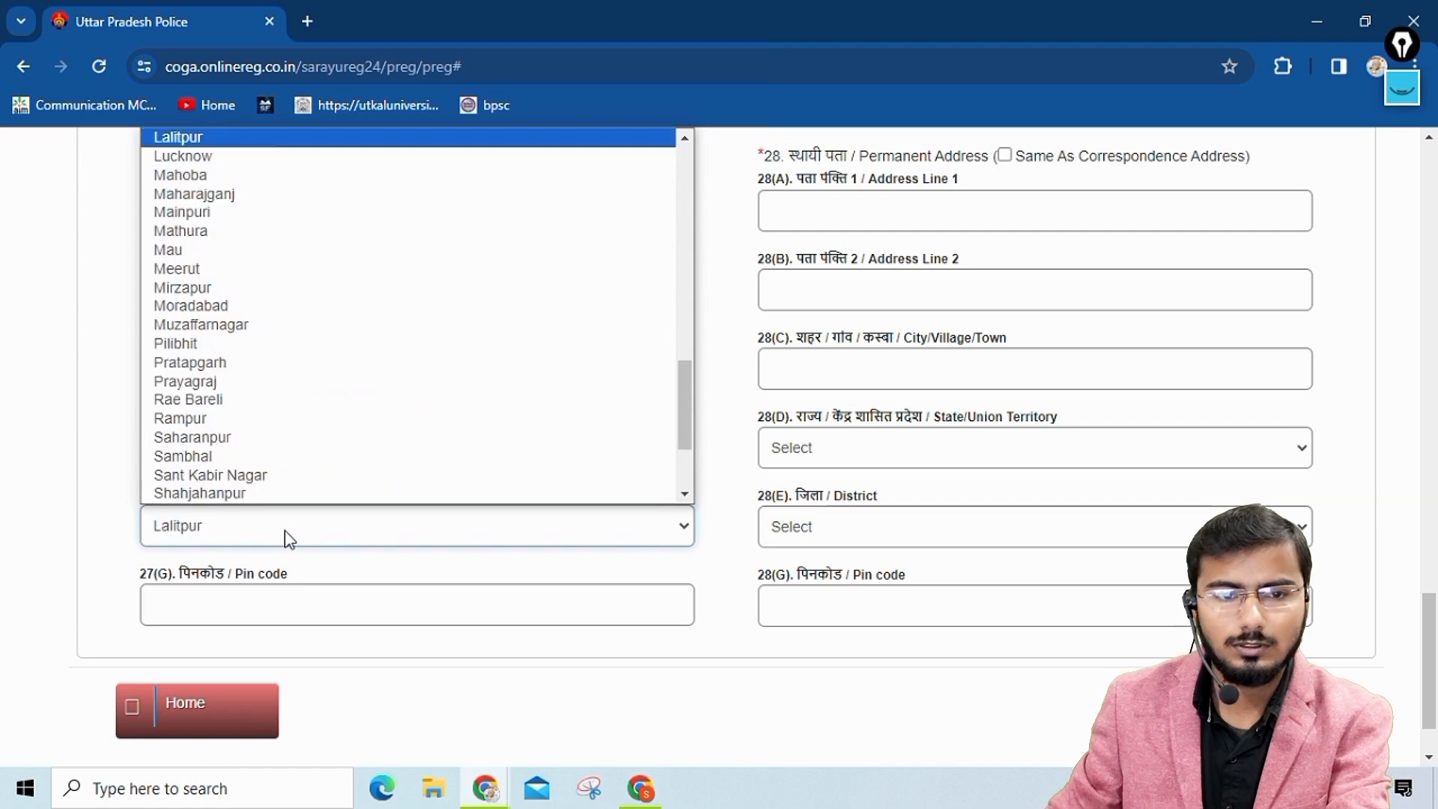
left_click(248, 158)
left_click(253, 599)
type("223001")
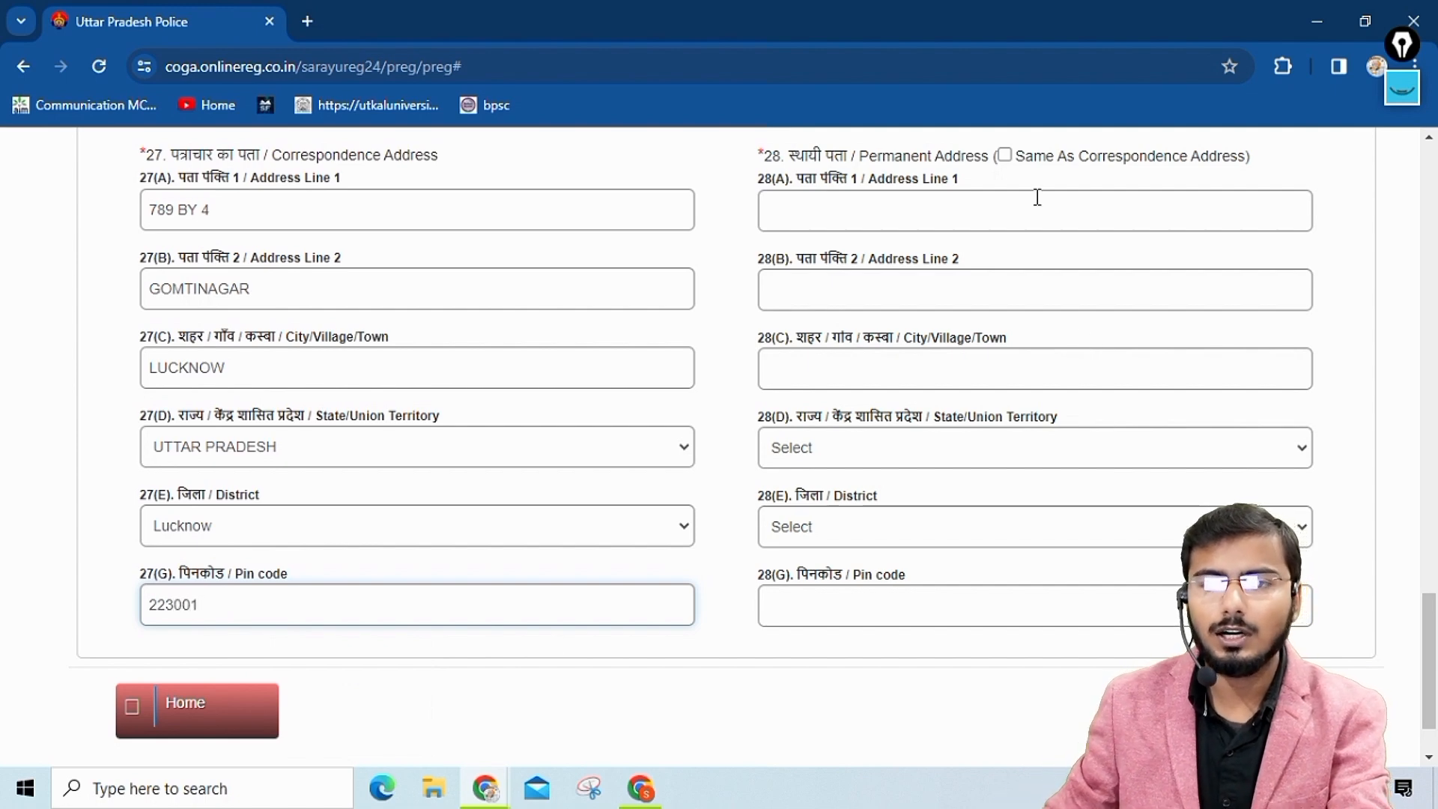
Mark the permanent address as the same as the correspondence address and open the preview of the application.
scroll(1036, 195, "up", 3)
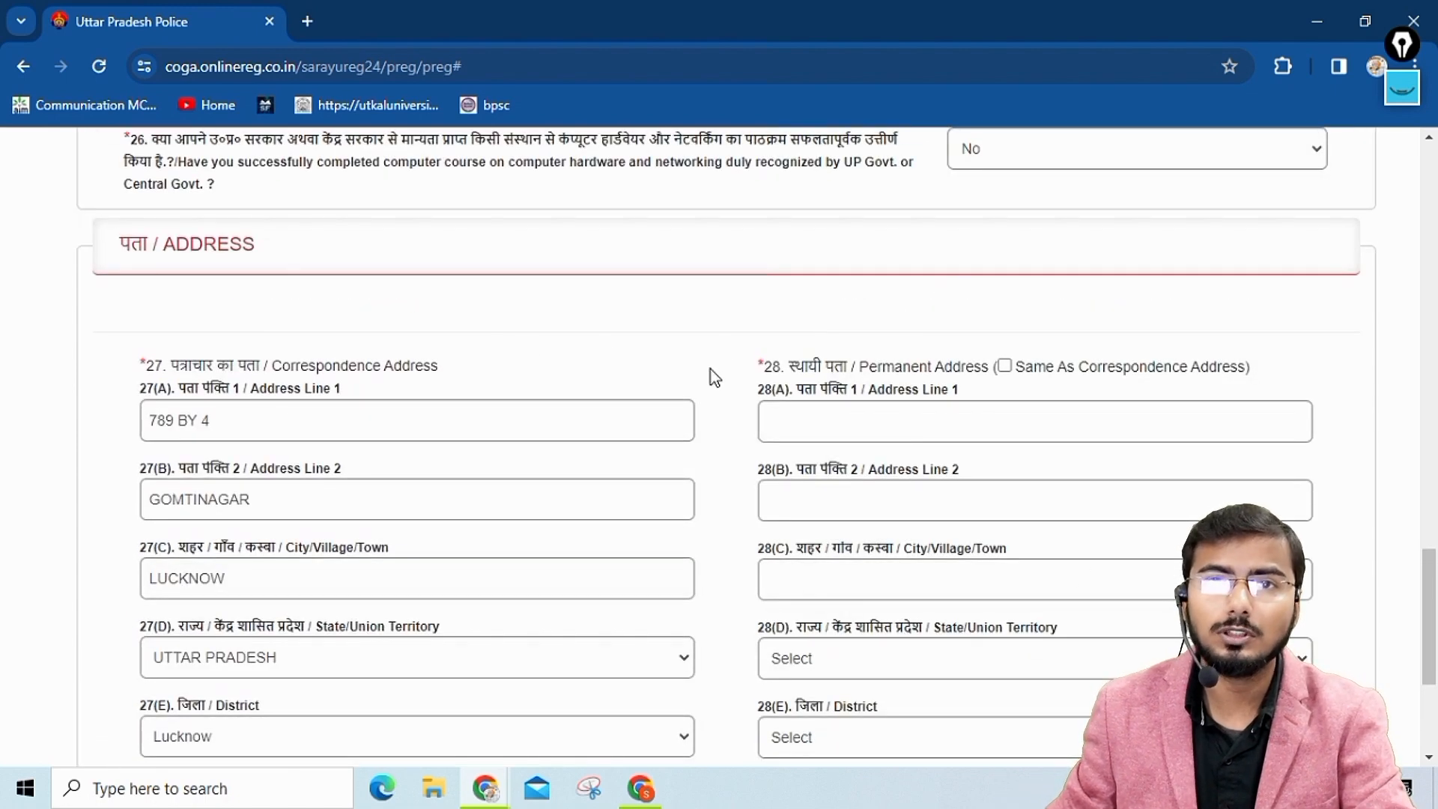
left_click(1004, 367)
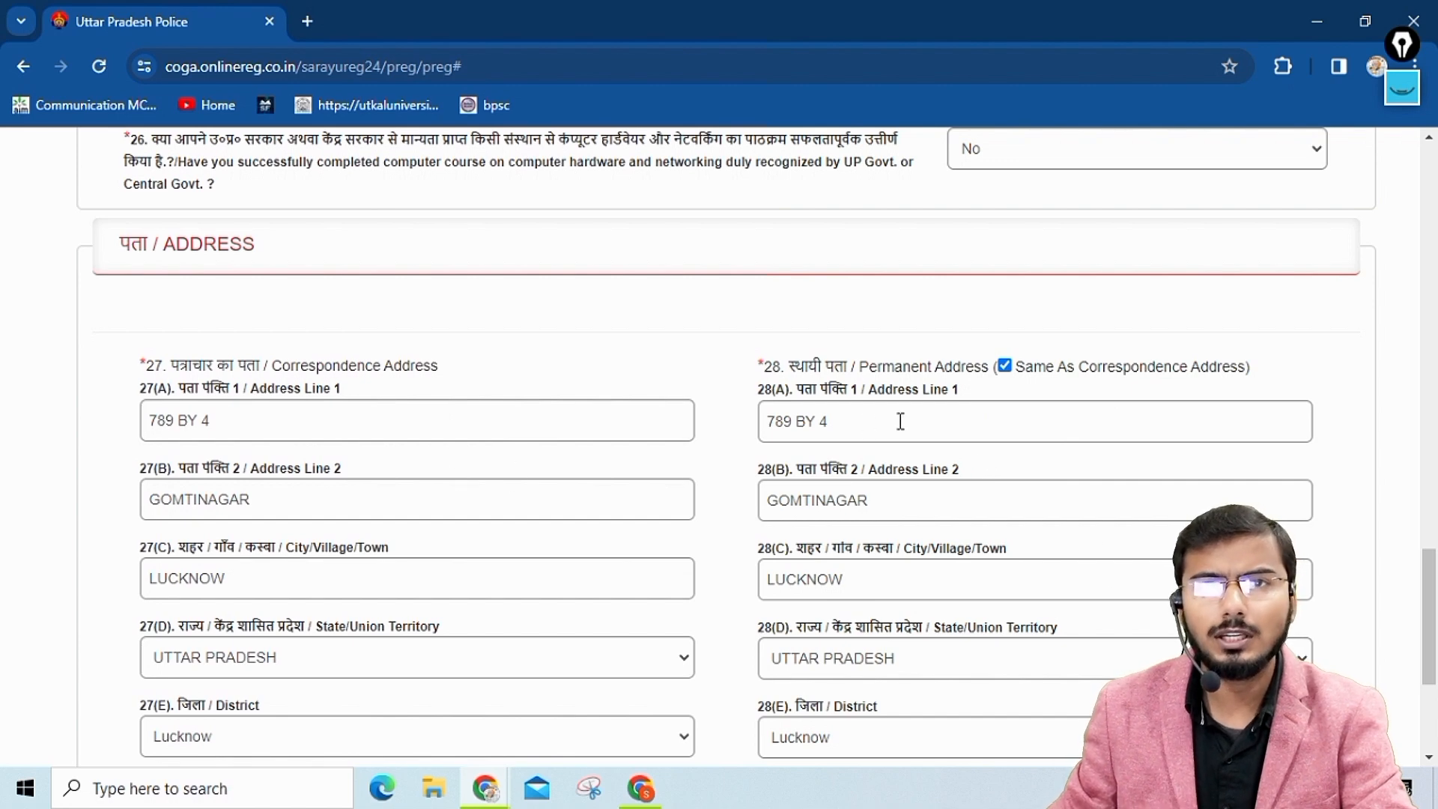
scroll(901, 421, "down", 1)
scroll(901, 421, "down", 4)
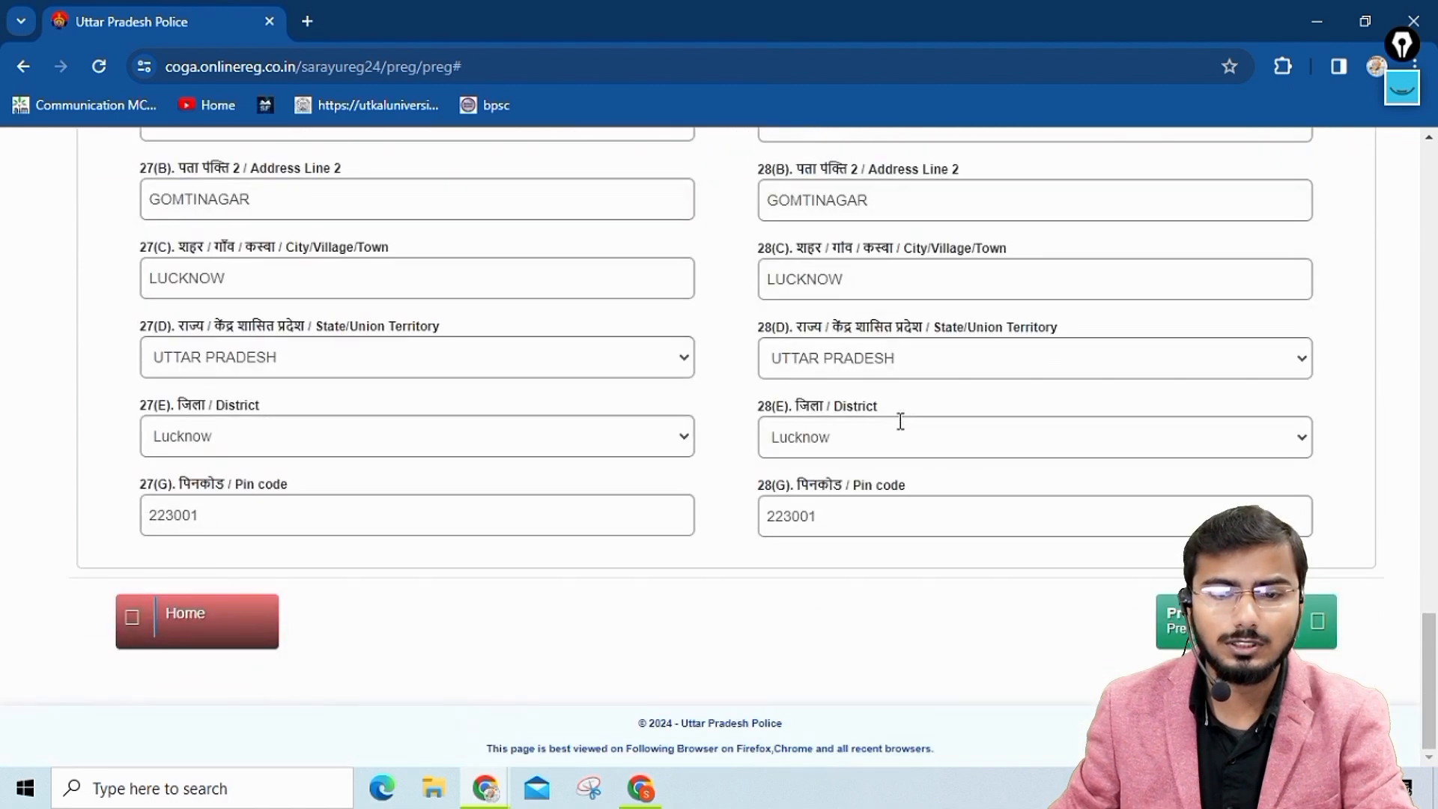
left_click(1311, 623)
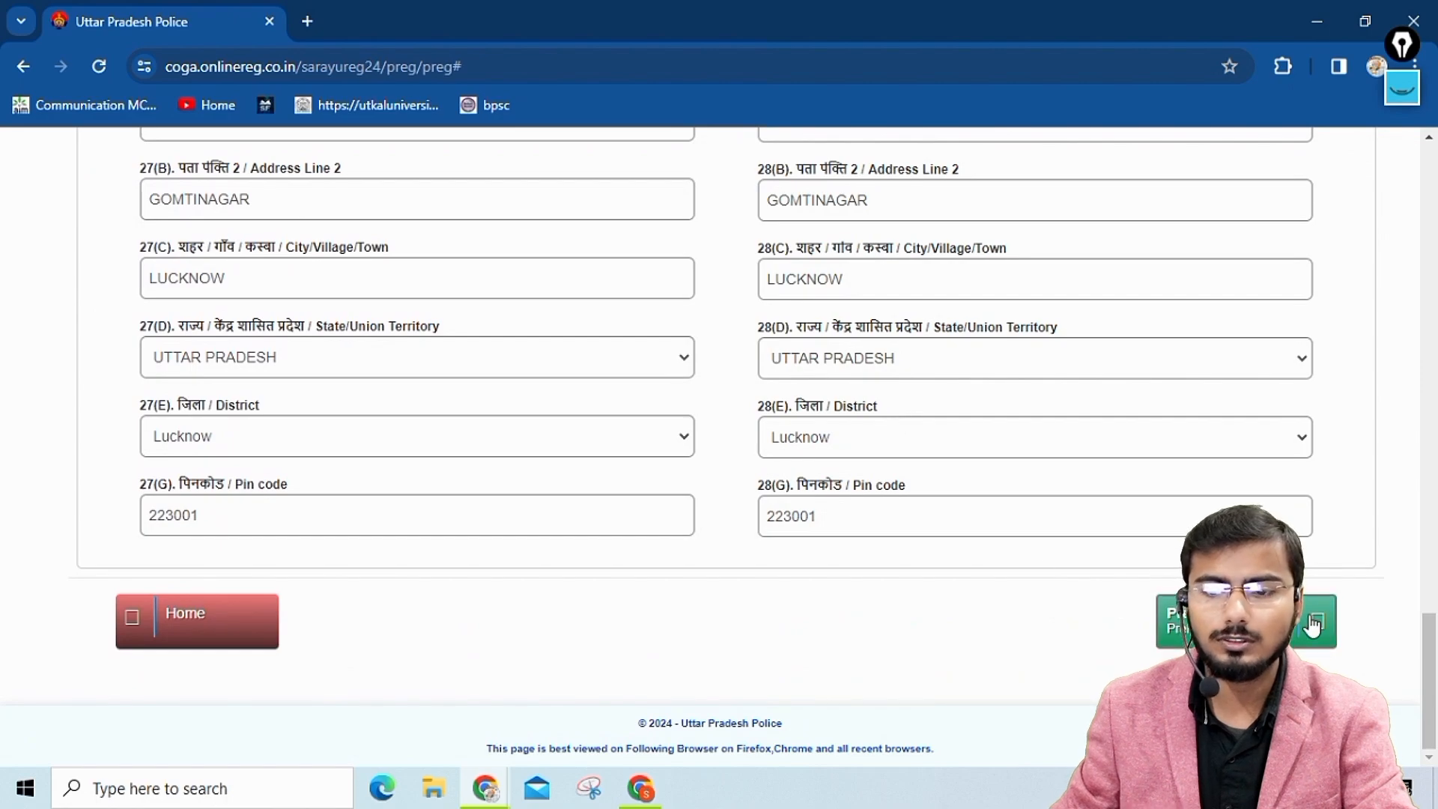
Enter the captcha code below the declarations and try to submit the preliminary registration.
scroll(457, 434, "down", 1)
scroll(462, 444, "down", 20)
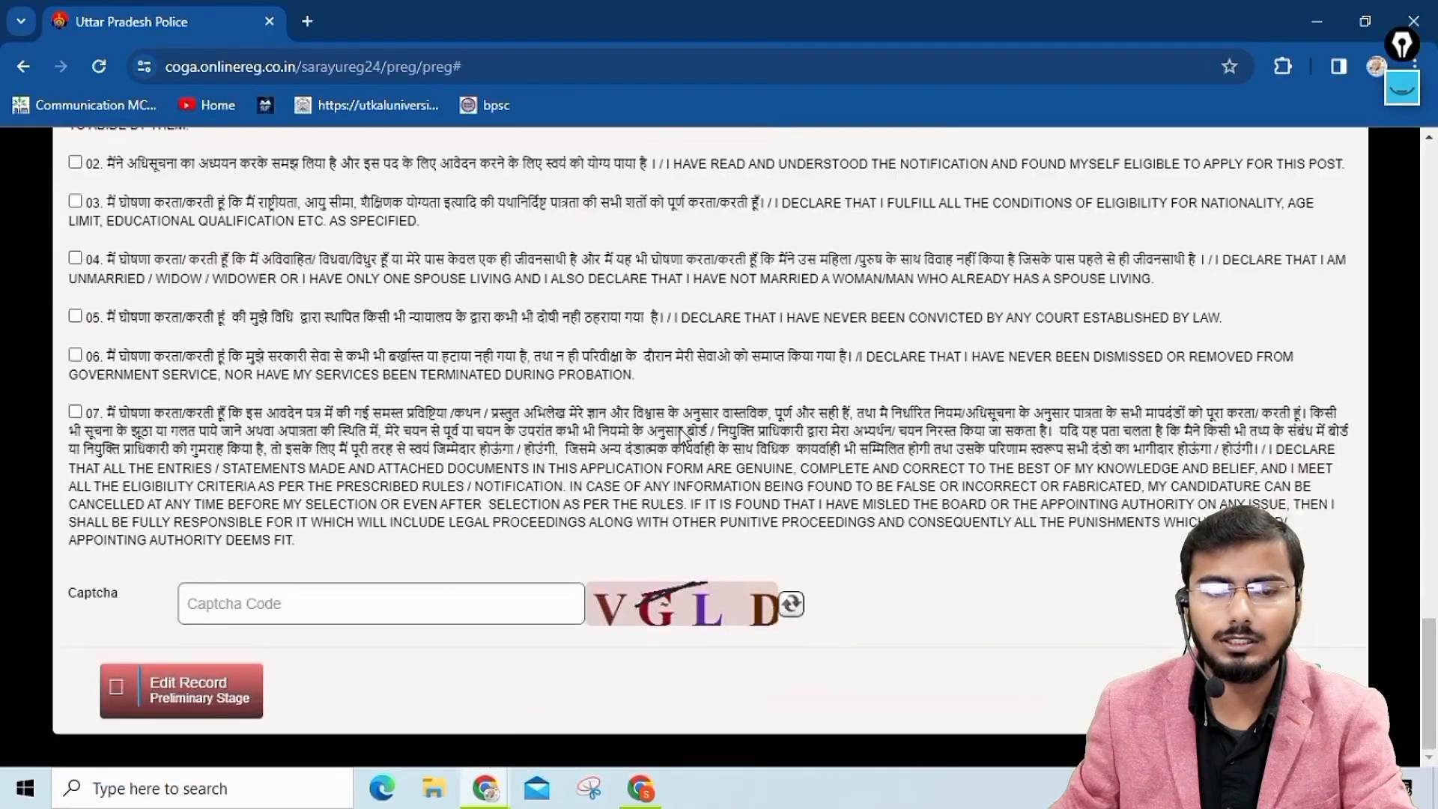
left_click(255, 595)
type("V")
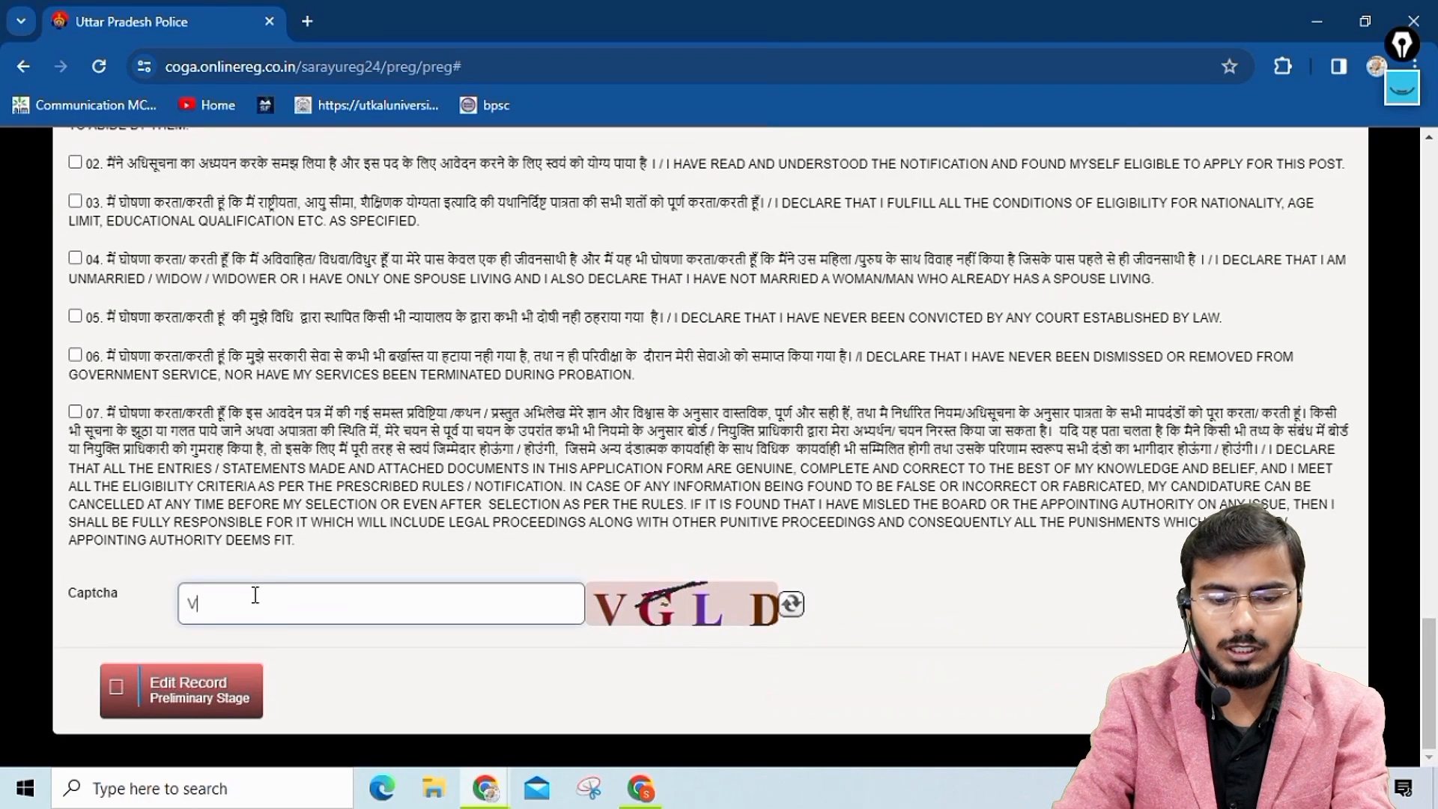
type("GLD")
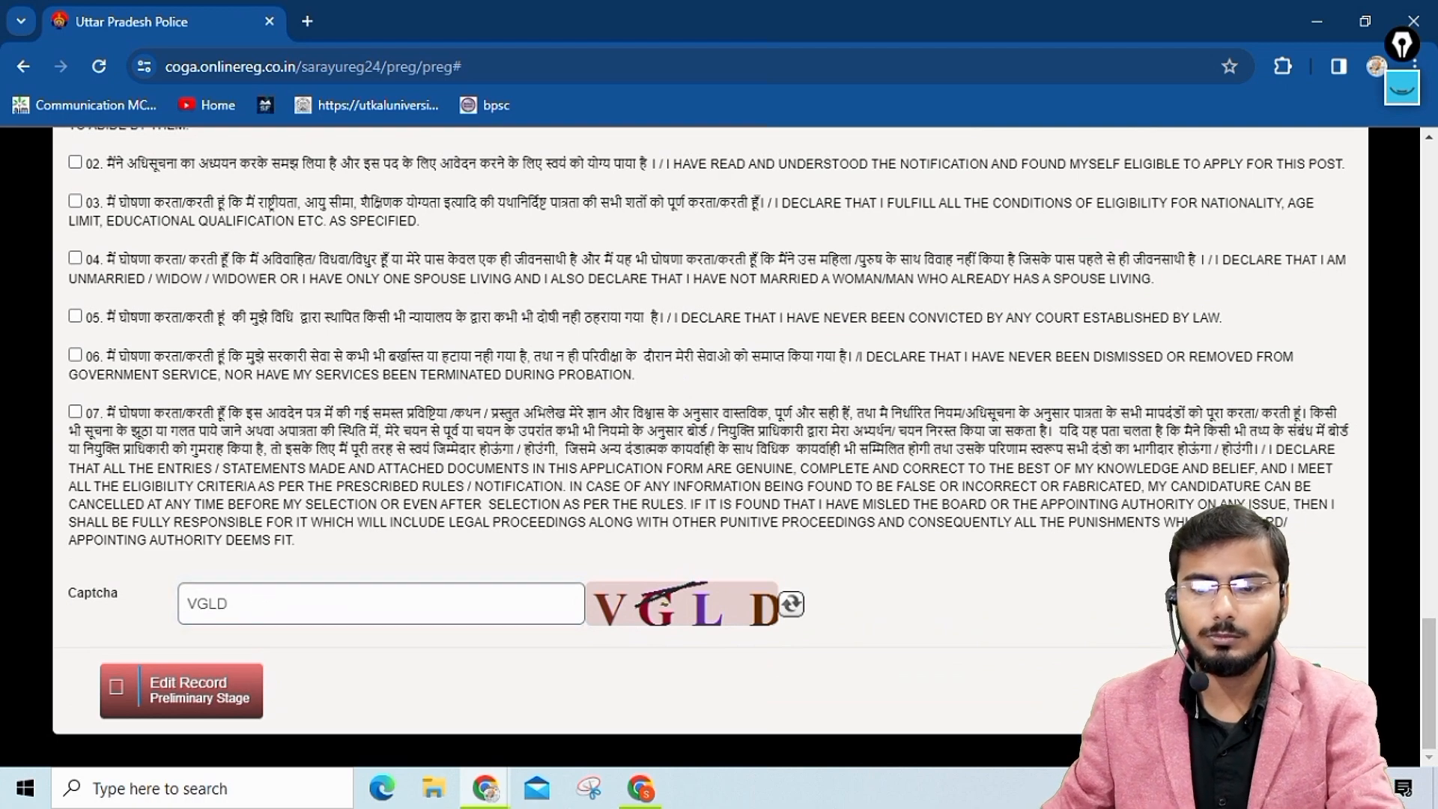
key("Return")
scroll(531, 491, "down", 4)
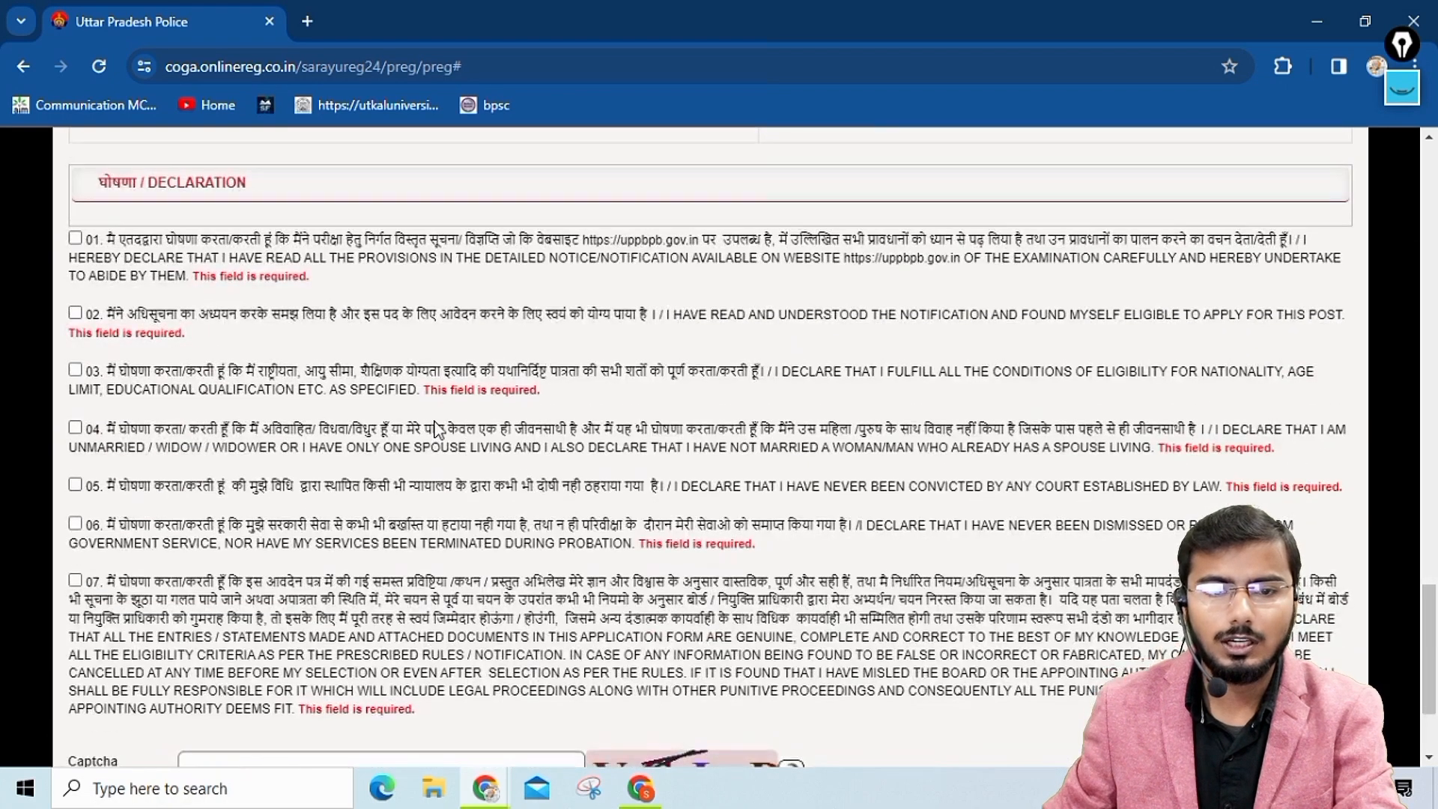
Accept declarations 01 to 07 and submit the preliminary registration.
scroll(499, 375, "up", 2)
left_click(75, 342)
left_click(74, 417)
left_click(75, 456)
left_click(75, 513)
left_click(75, 570)
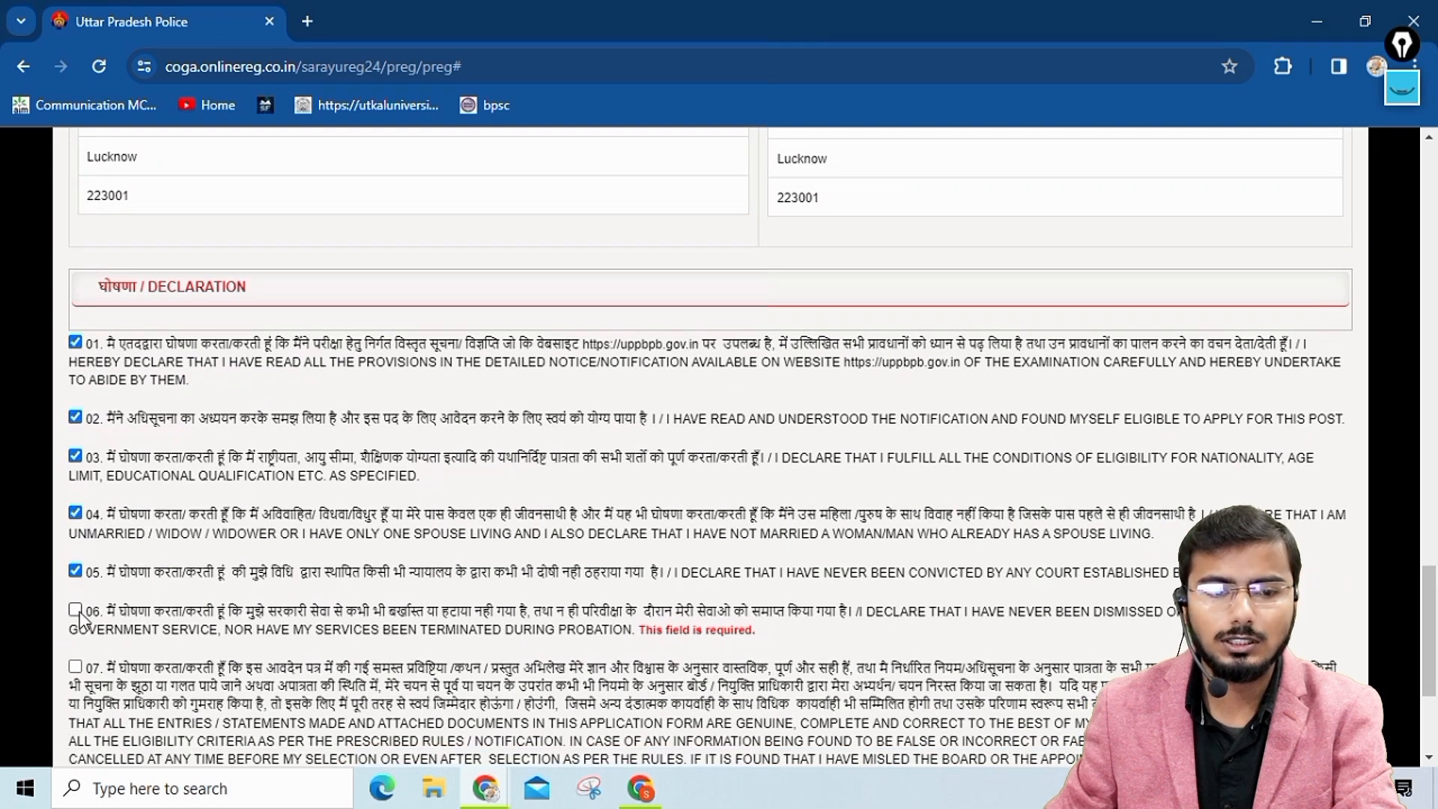
left_click(75, 609)
scroll(83, 611, "down", 2)
left_click(75, 561)
scroll(309, 633, "down", 3)
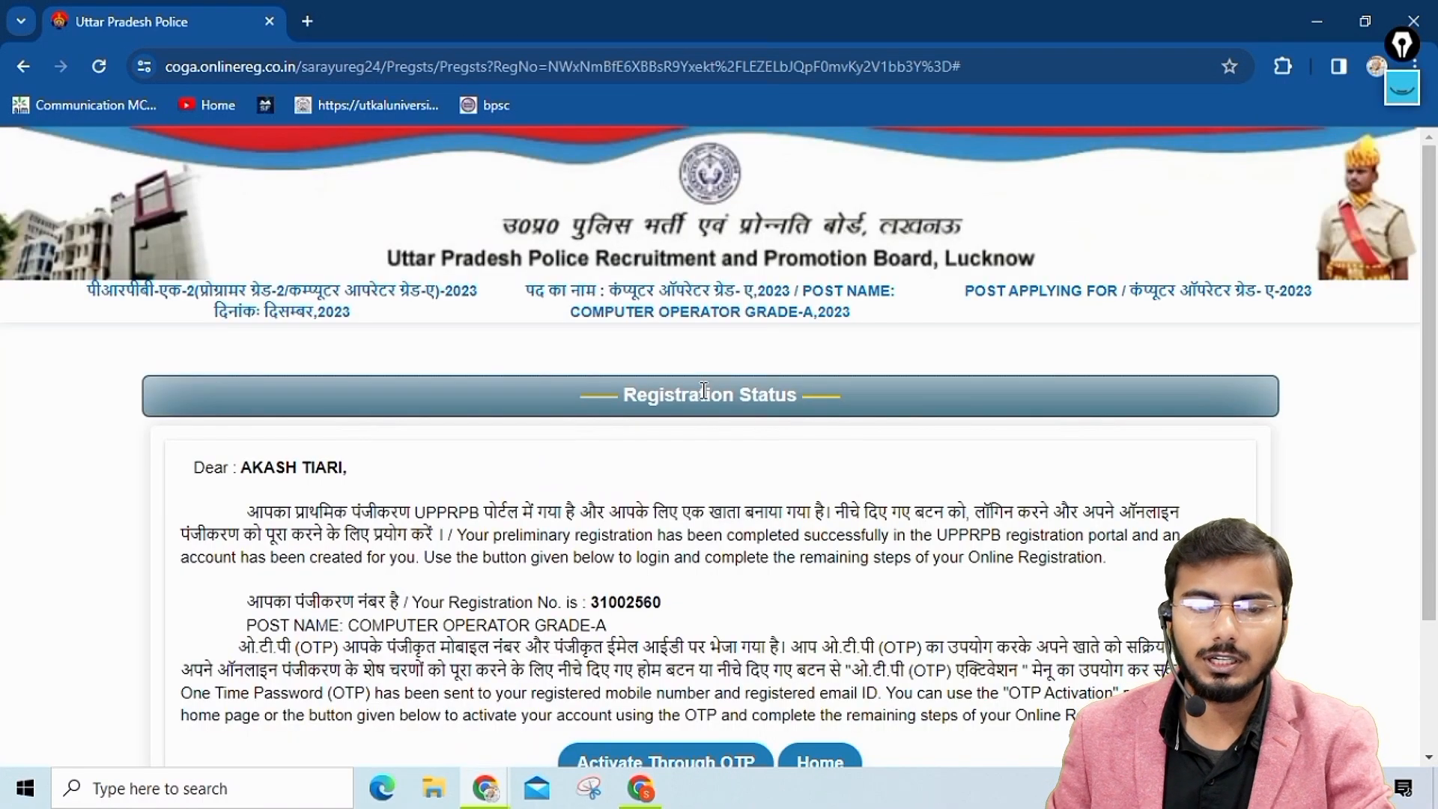
Highlight the registration number on the Registration Status page and open the account activation through OTP.
scroll(703, 391, "down", 3)
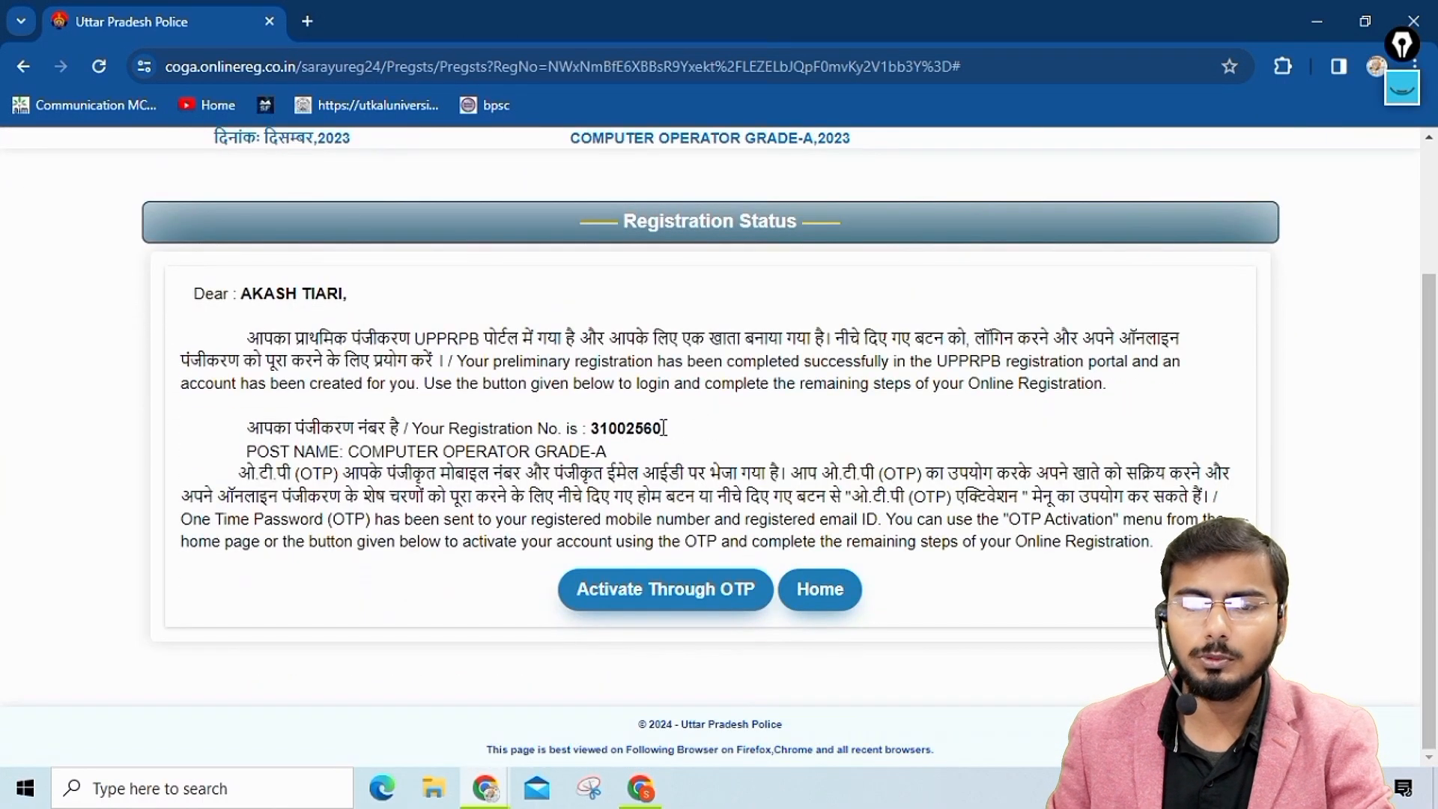
double_click(638, 427)
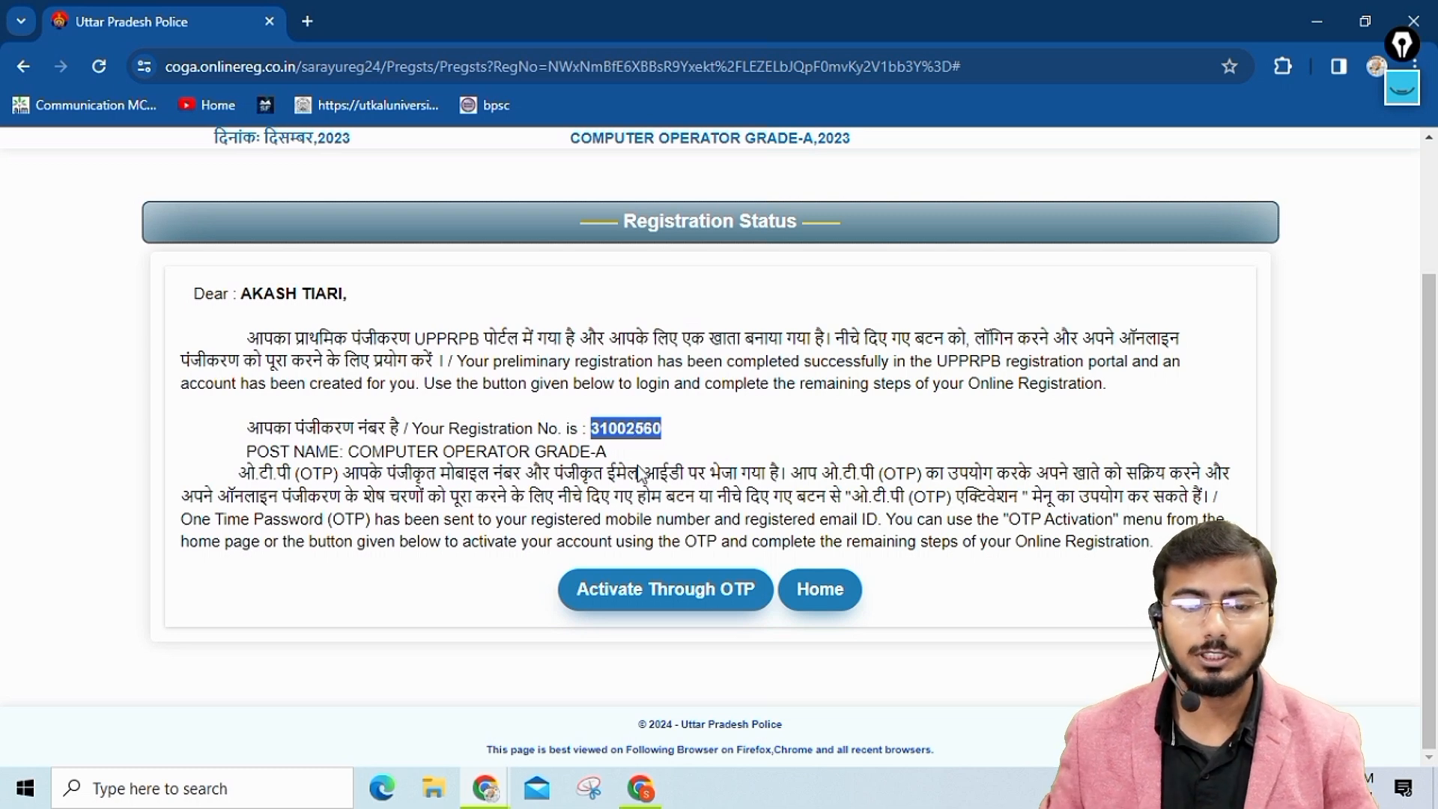
left_click(665, 600)
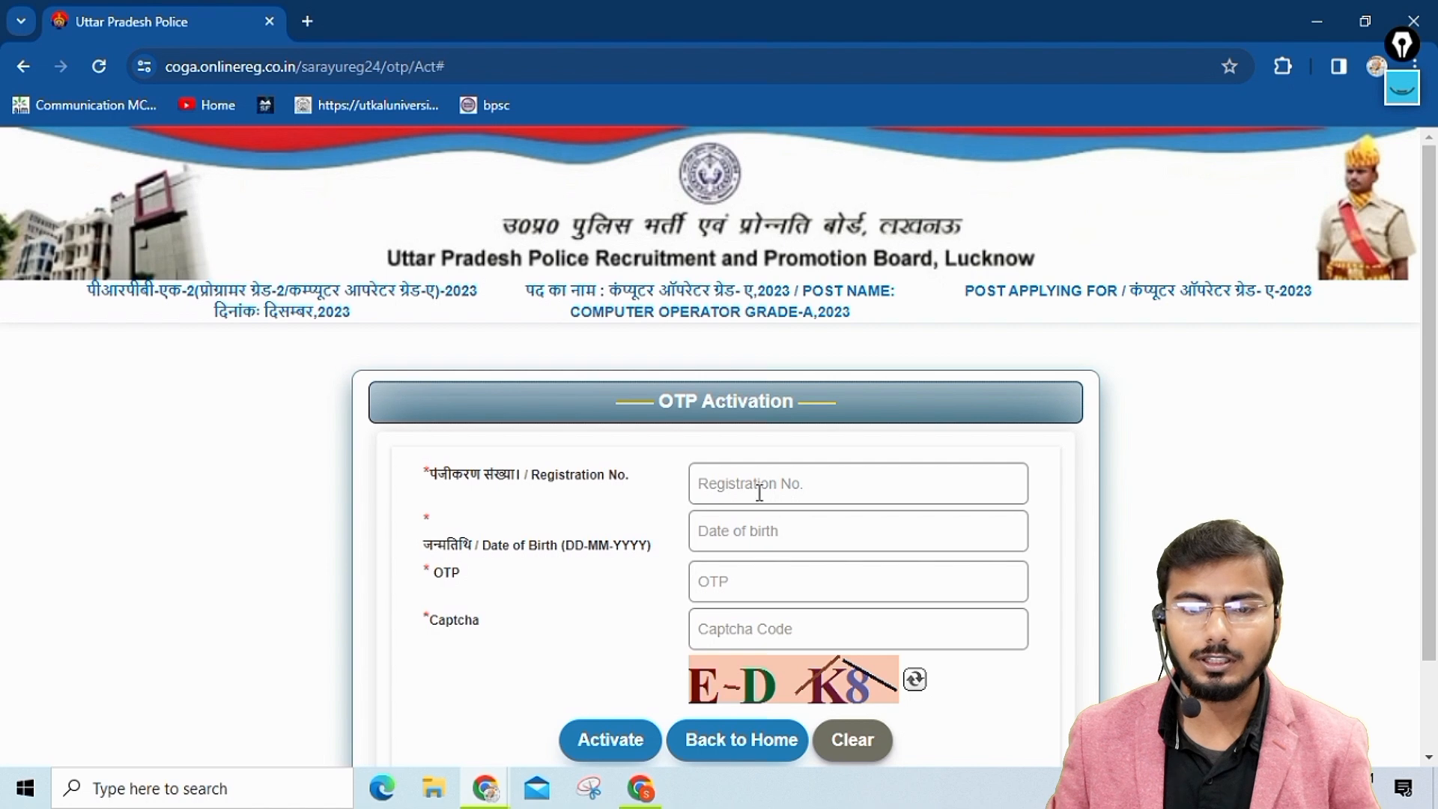
Fill in the registration number, date of birth, OTP and captcha, activate the account and continue to the login page.
left_click(759, 491)
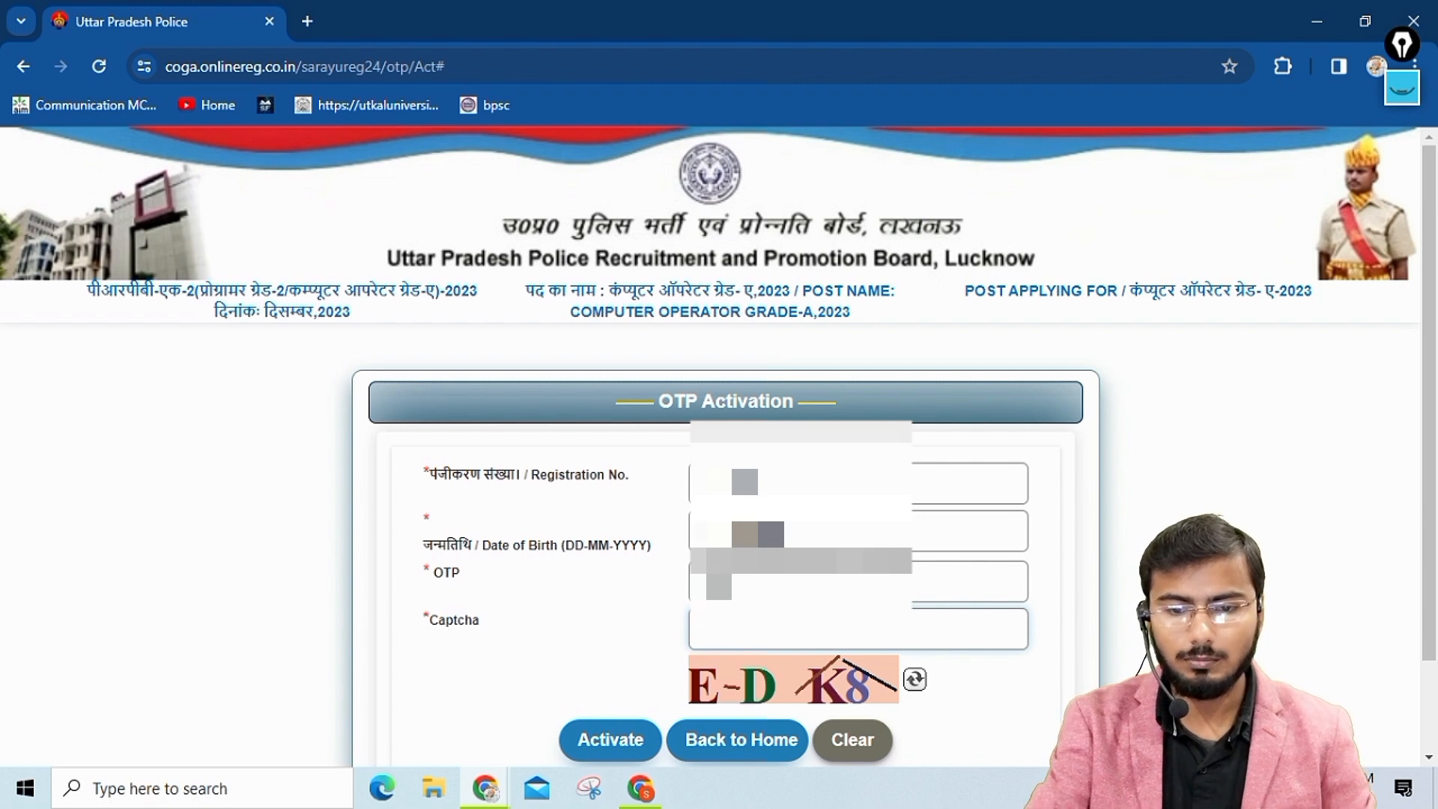
left_click(620, 740)
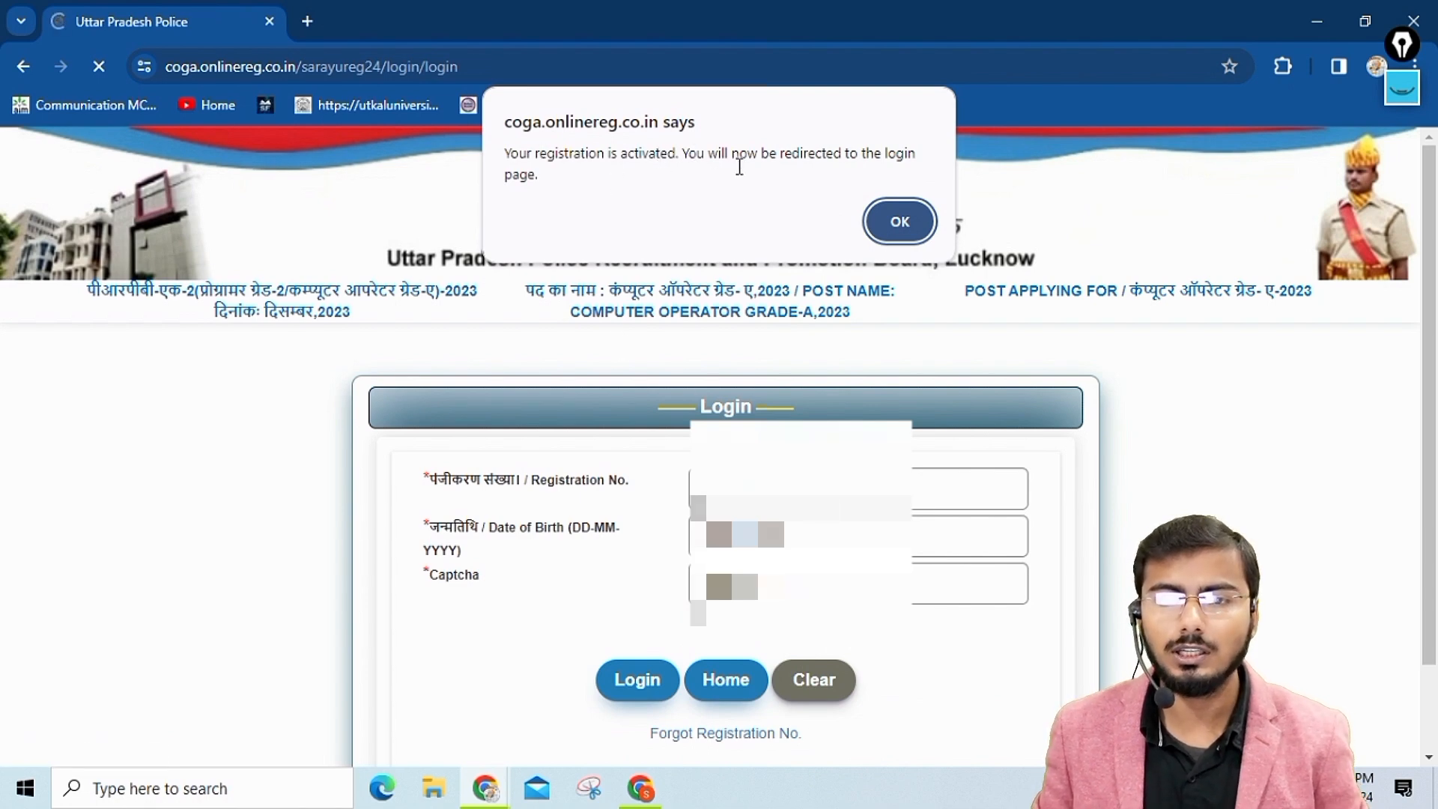
left_click(898, 223)
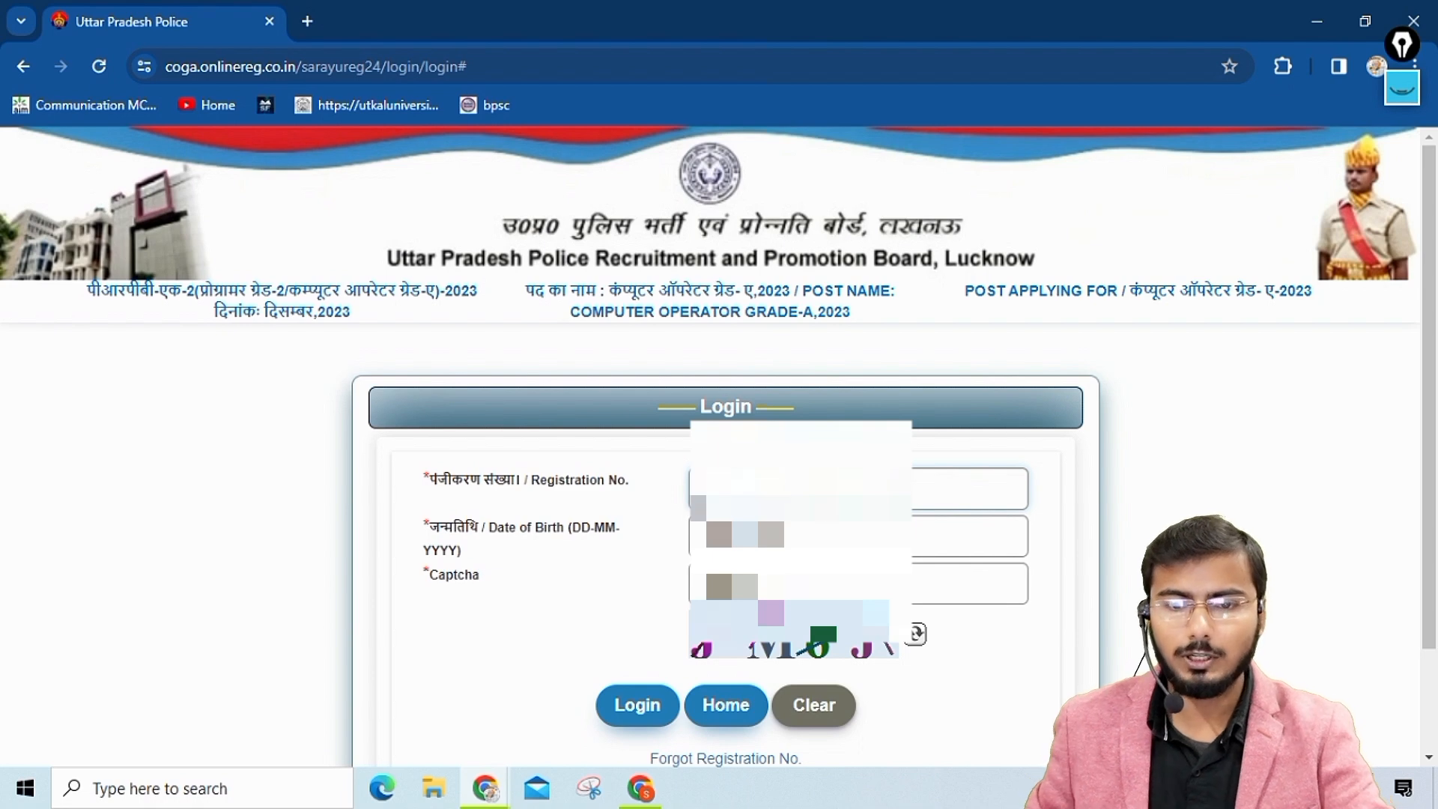
Log in to the account with the registration number, the applicant's date of birth and the captcha code.
left_click(745, 535)
left_click(840, 243)
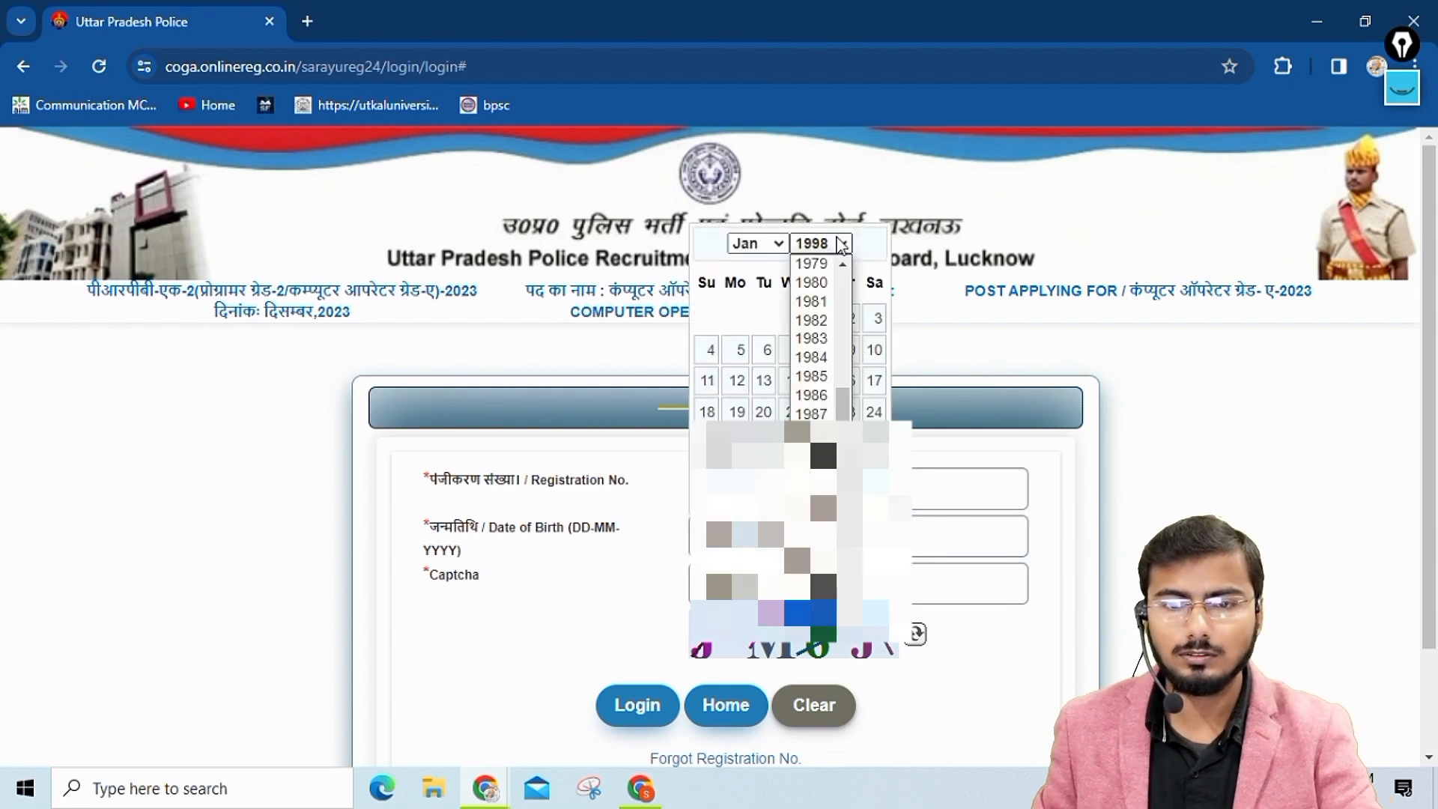
left_click(758, 298)
left_click(826, 325)
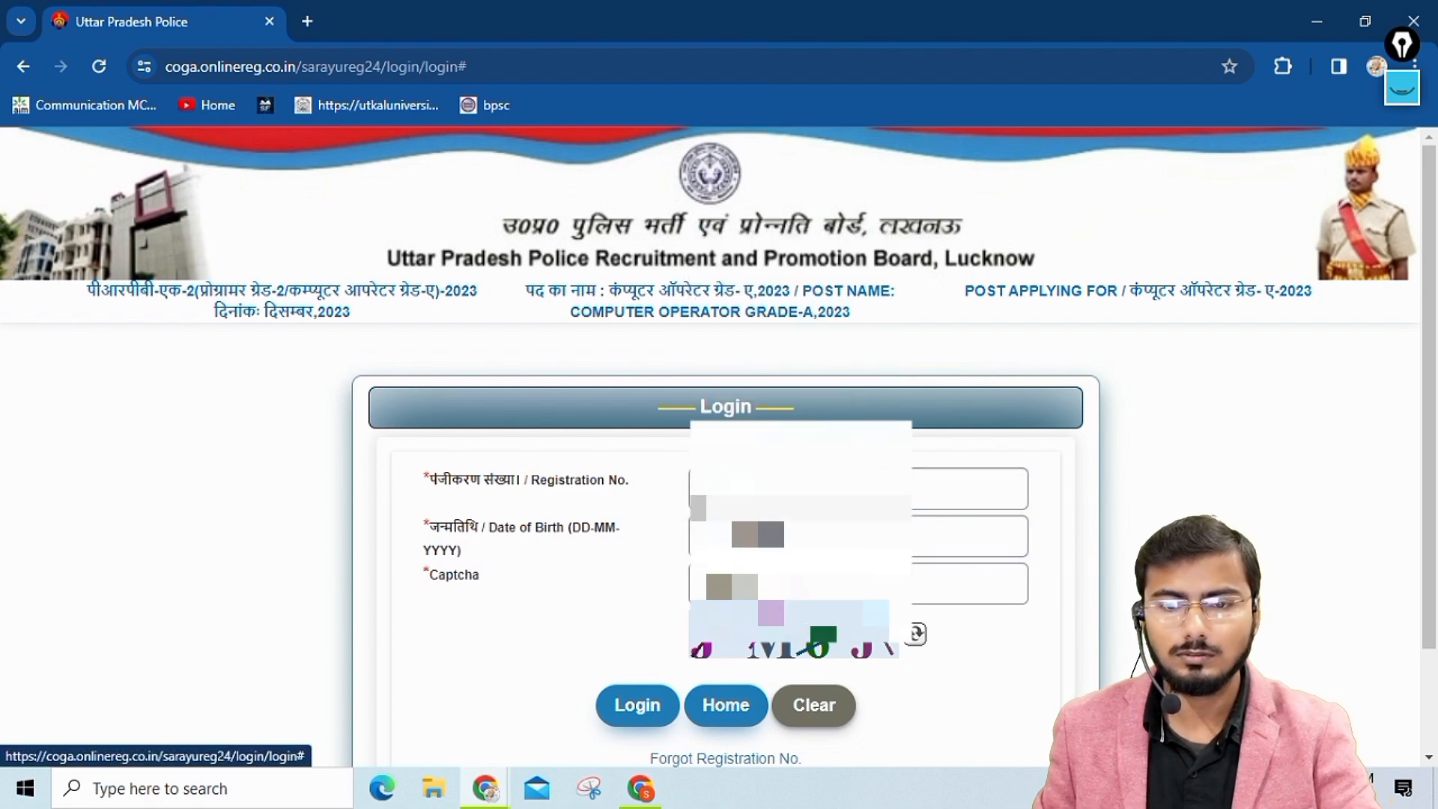
left_click(746, 586)
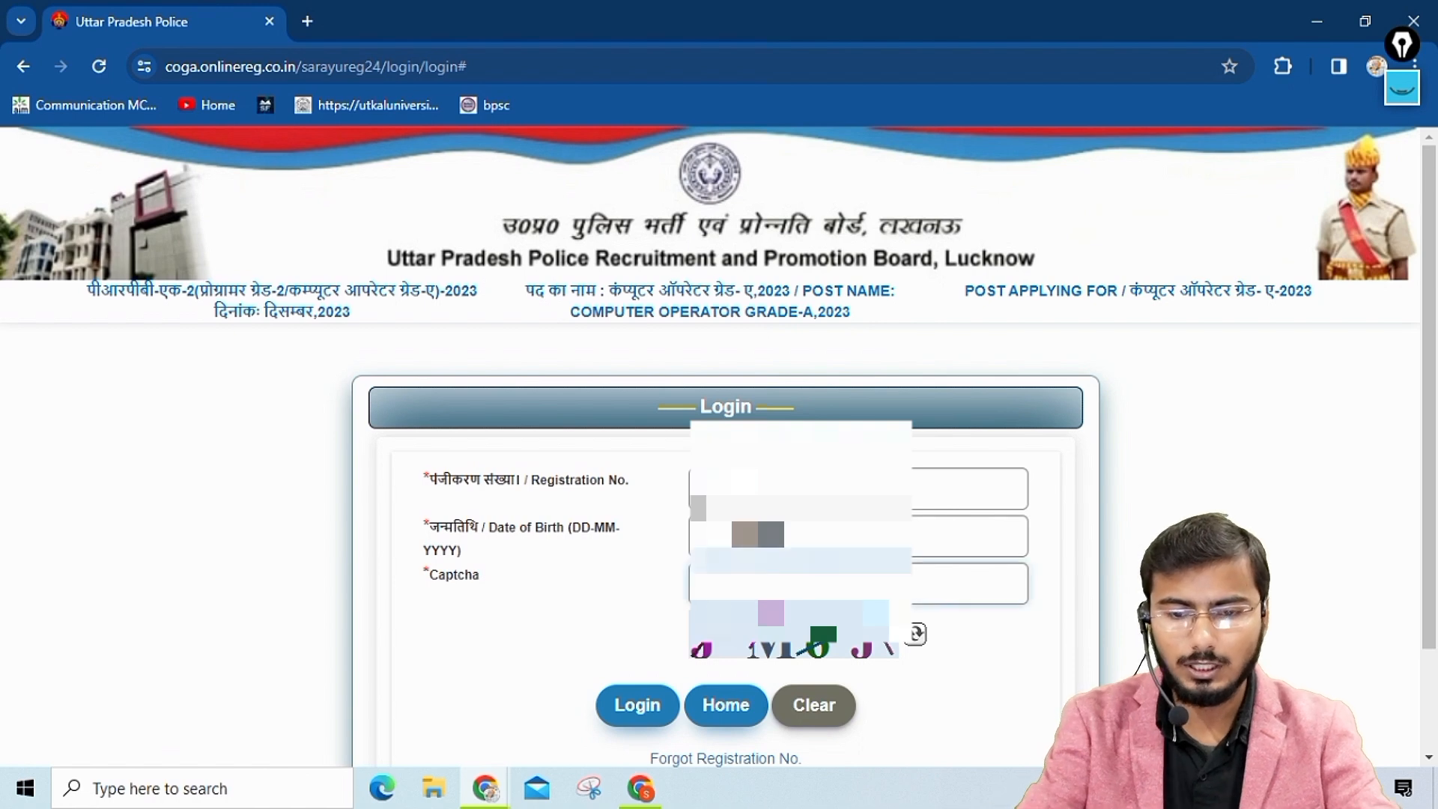
type("J")
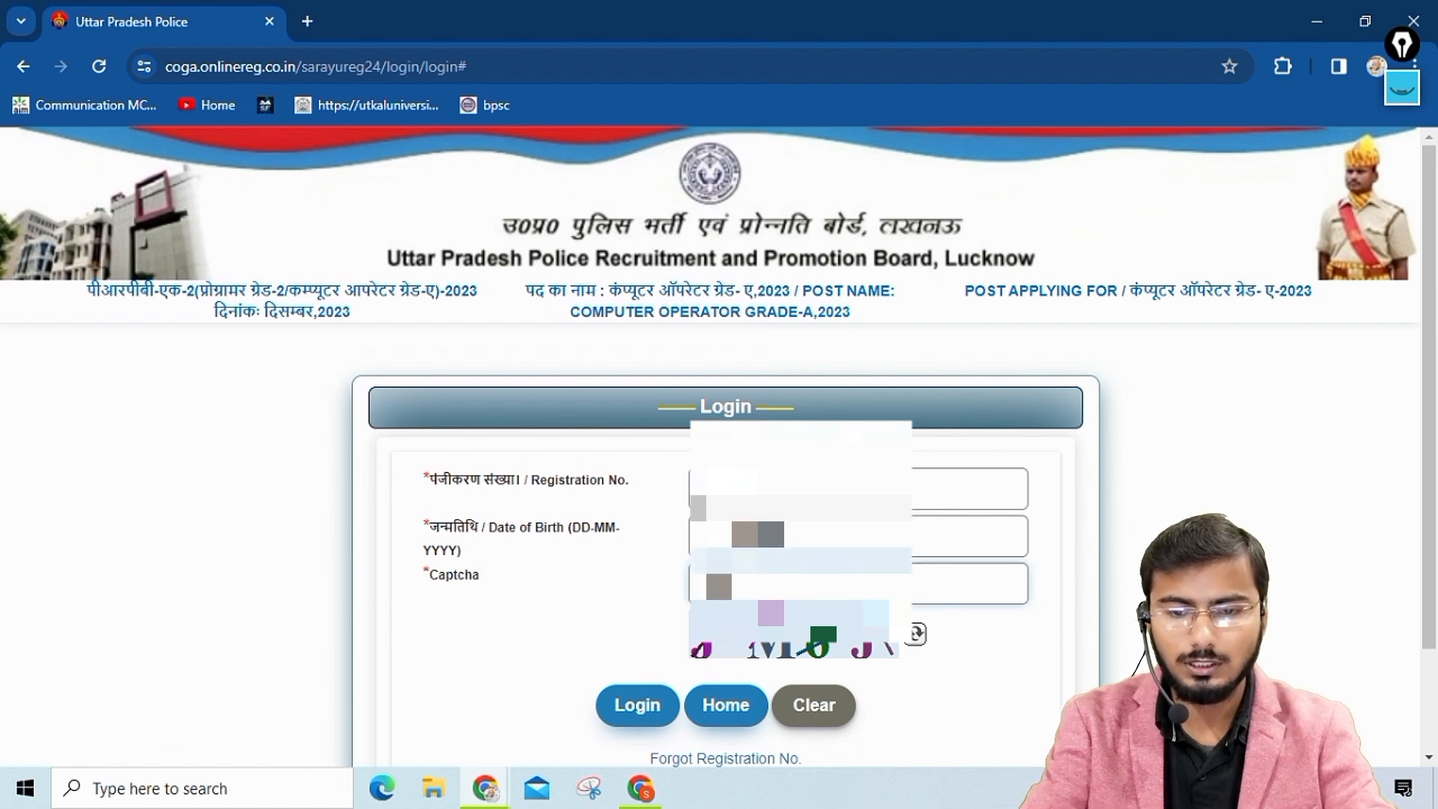
left_click(676, 706)
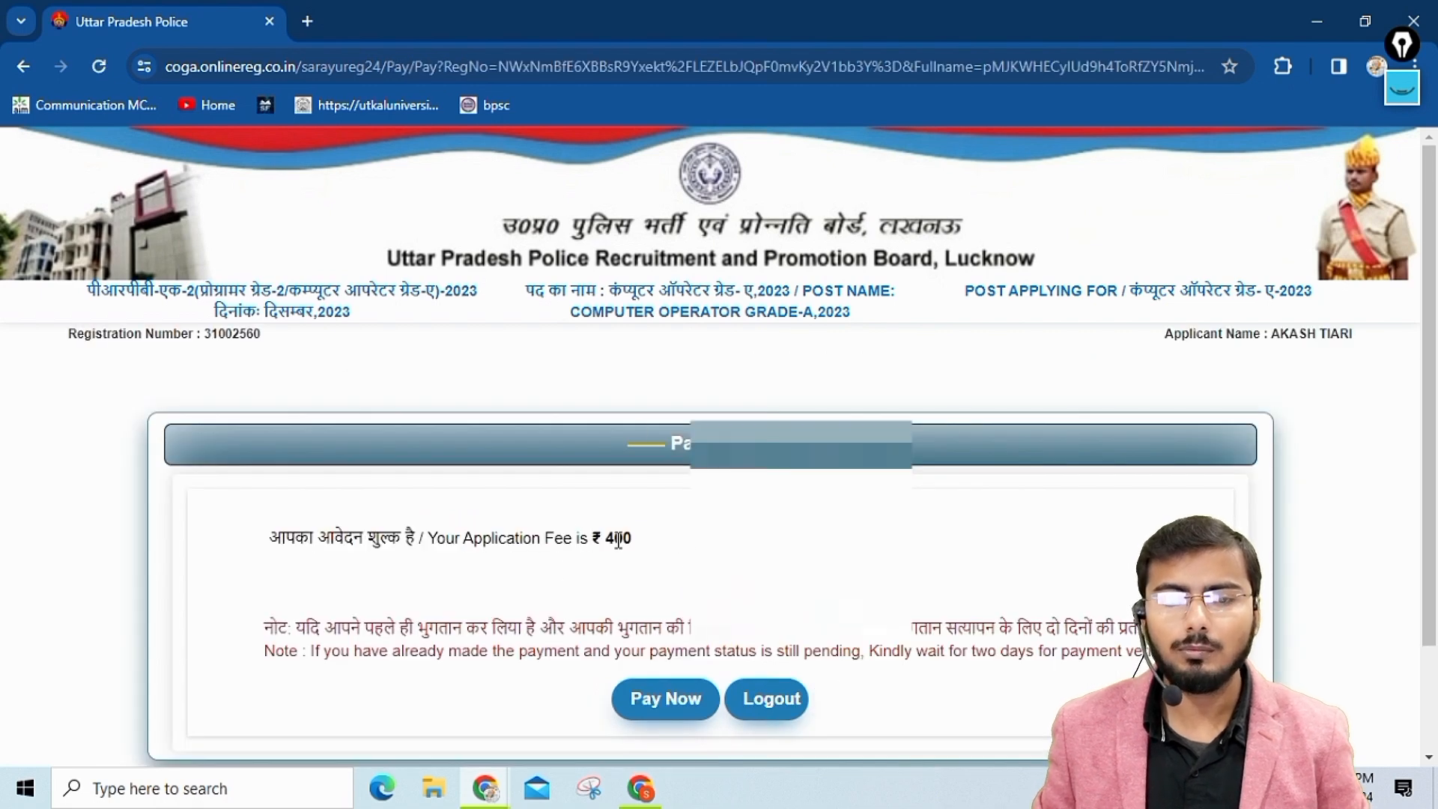
Proceed to the SBIePay gateway for the application fee and choose UPI as the payment method.
left_click(670, 700)
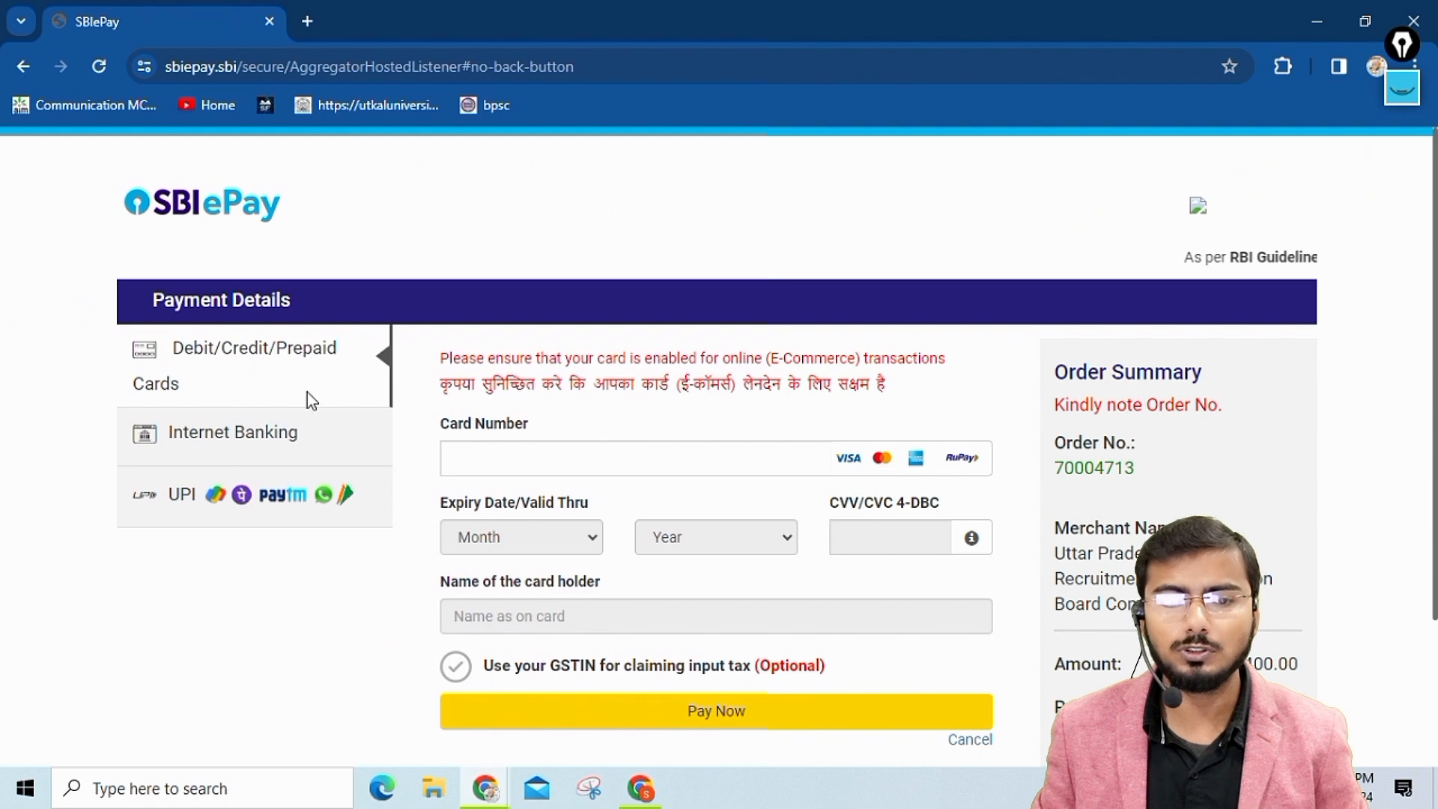
left_click(175, 496)
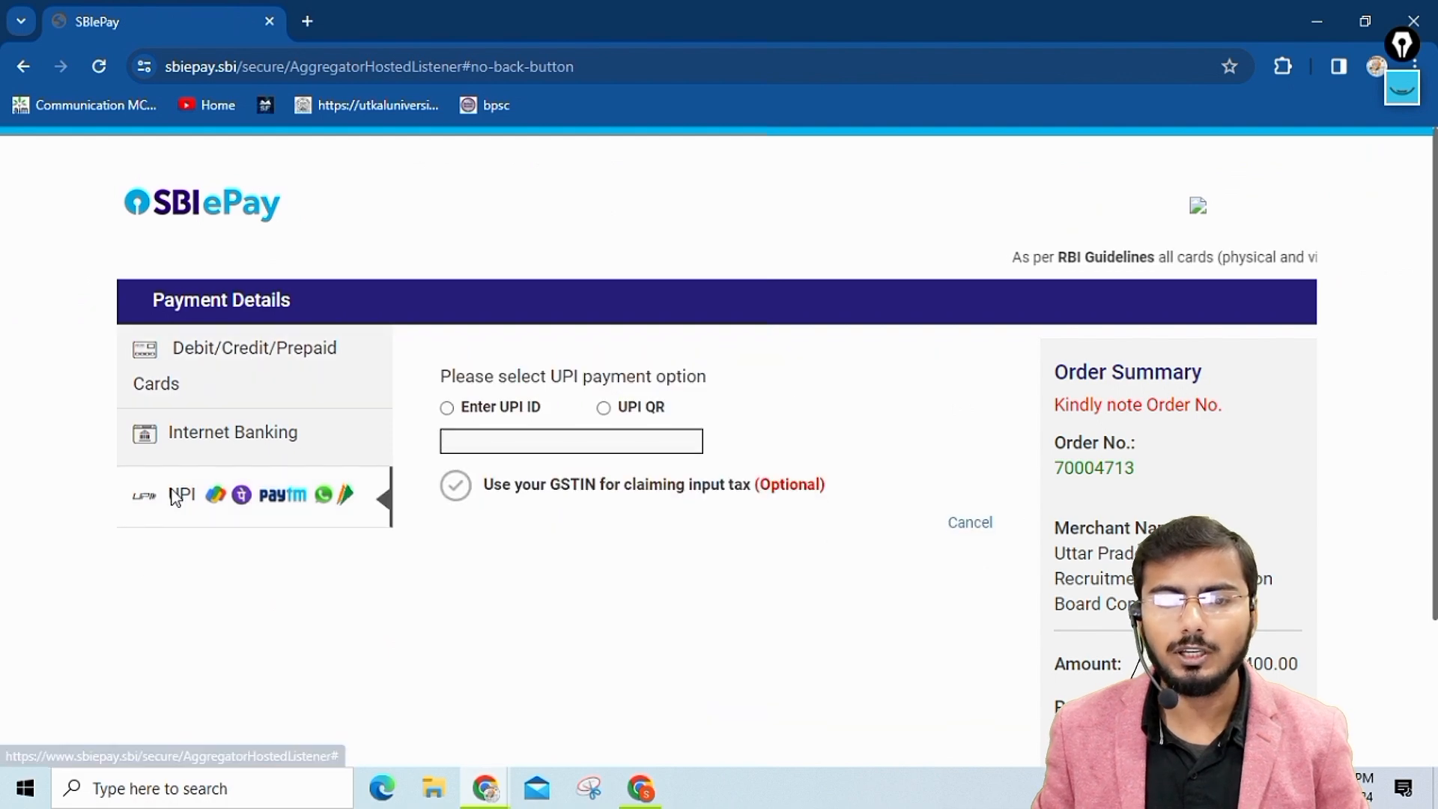
Try the UPI QR and Enter UPI ID options, and switch the payment method to Debit/Credit/Prepaid Cards to review its form.
left_click(608, 409)
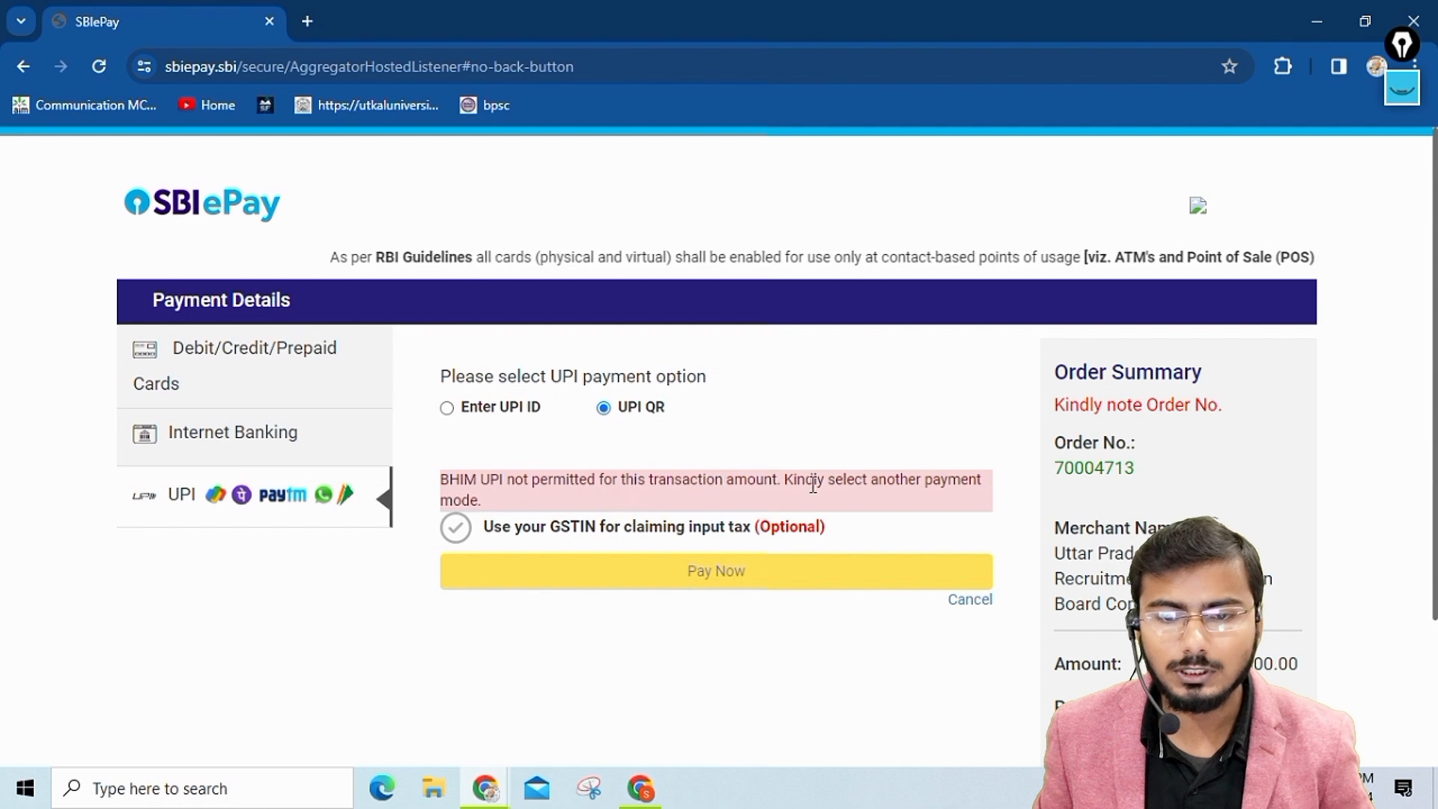
left_click(458, 410)
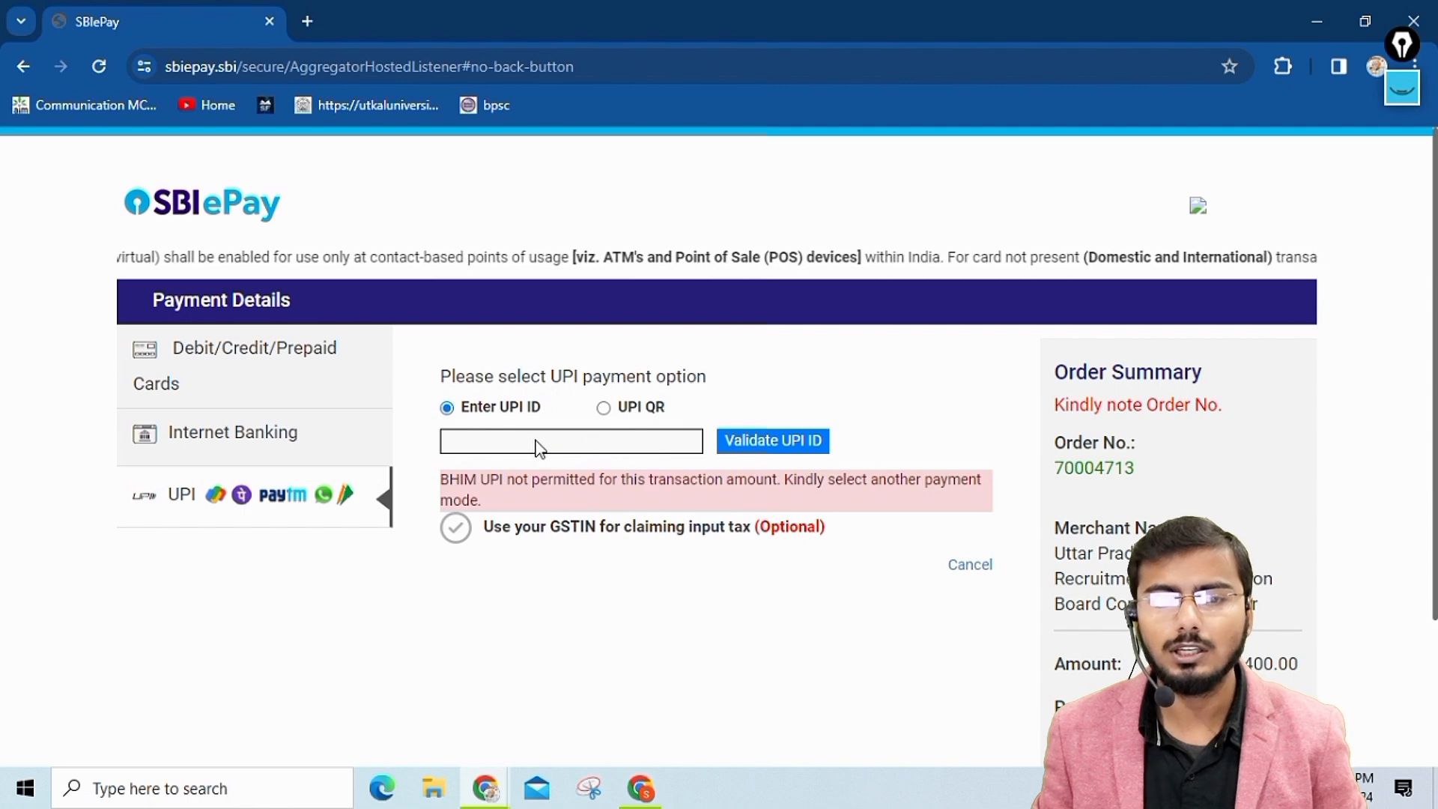
left_click(367, 376)
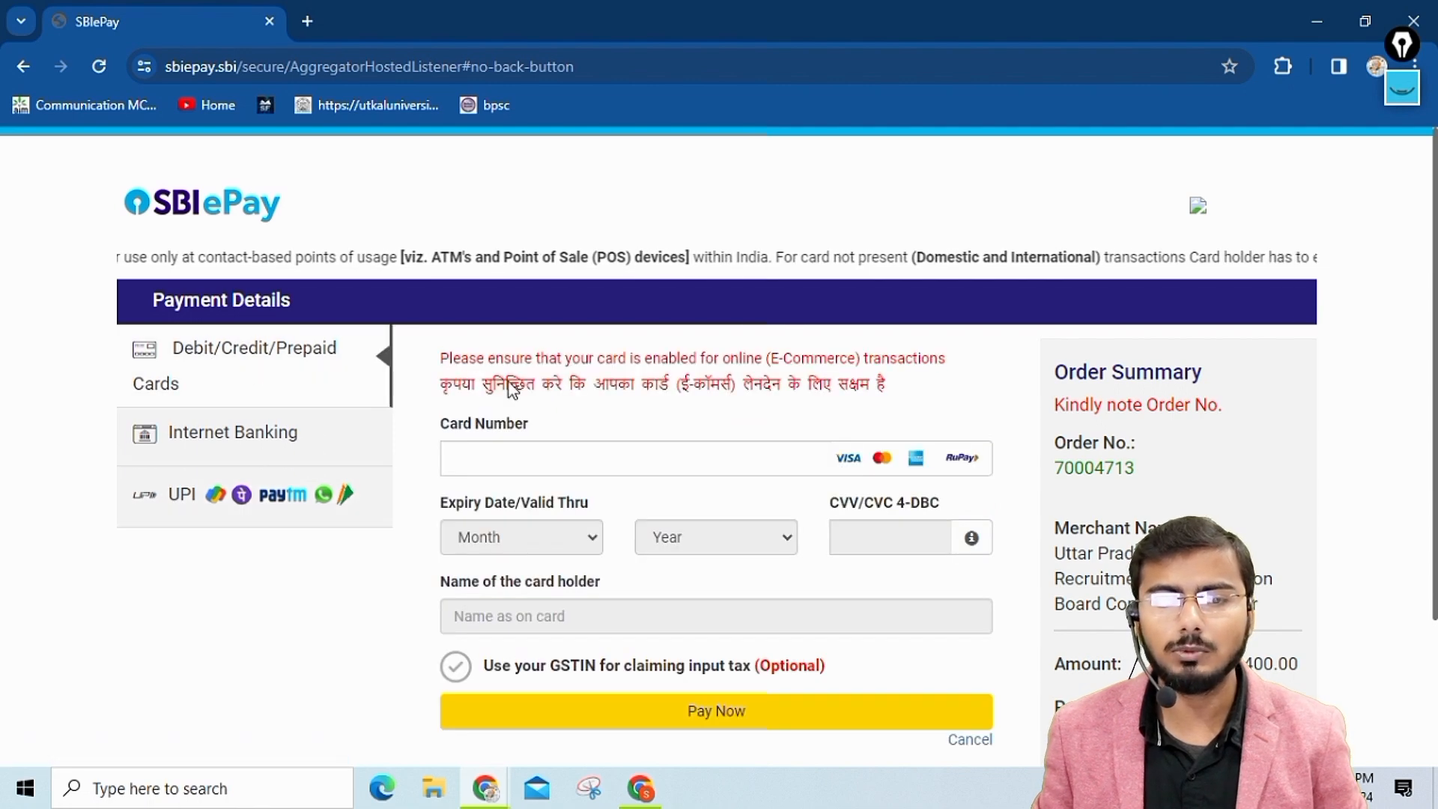
scroll(841, 536, "down", 3)
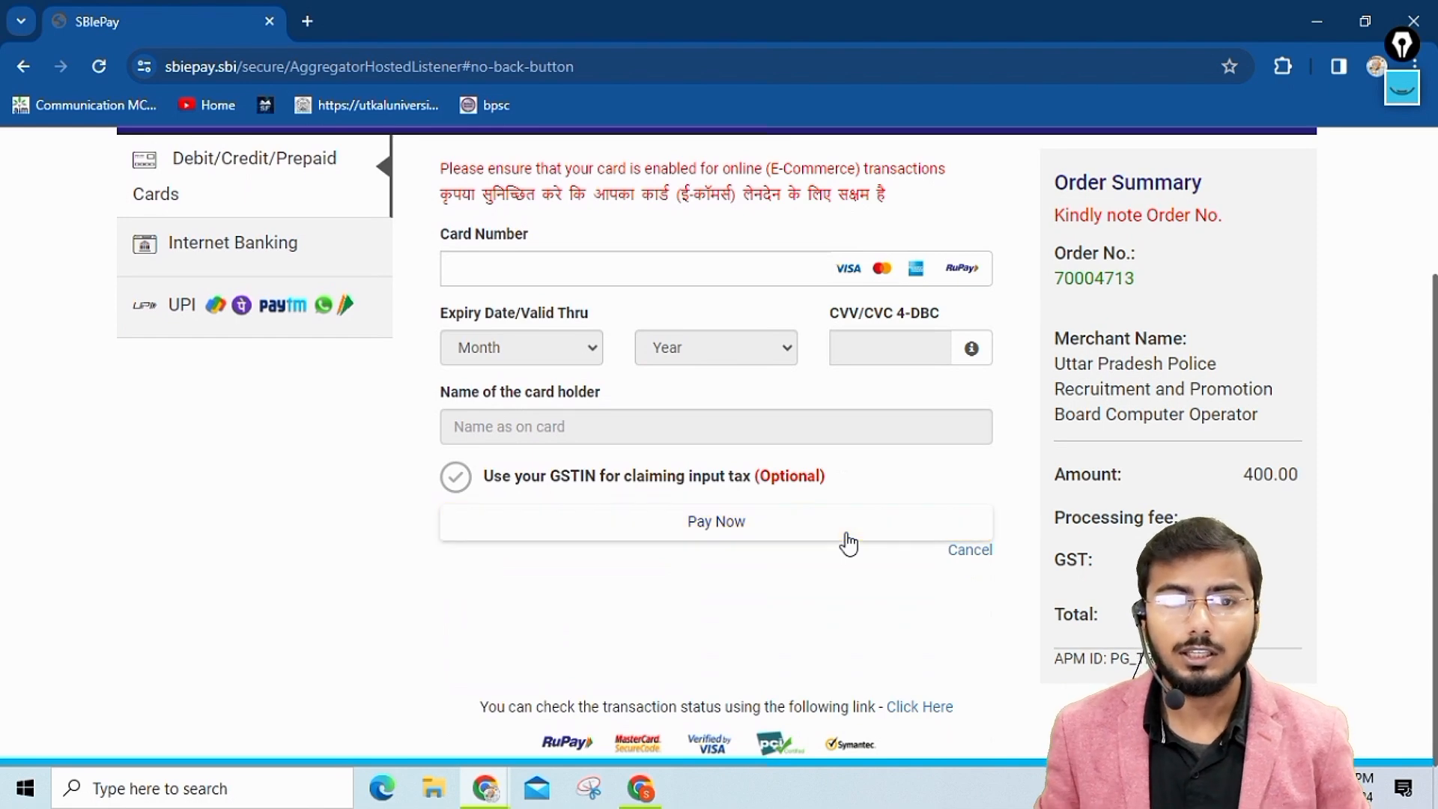
scroll(732, 241, "up", 3)
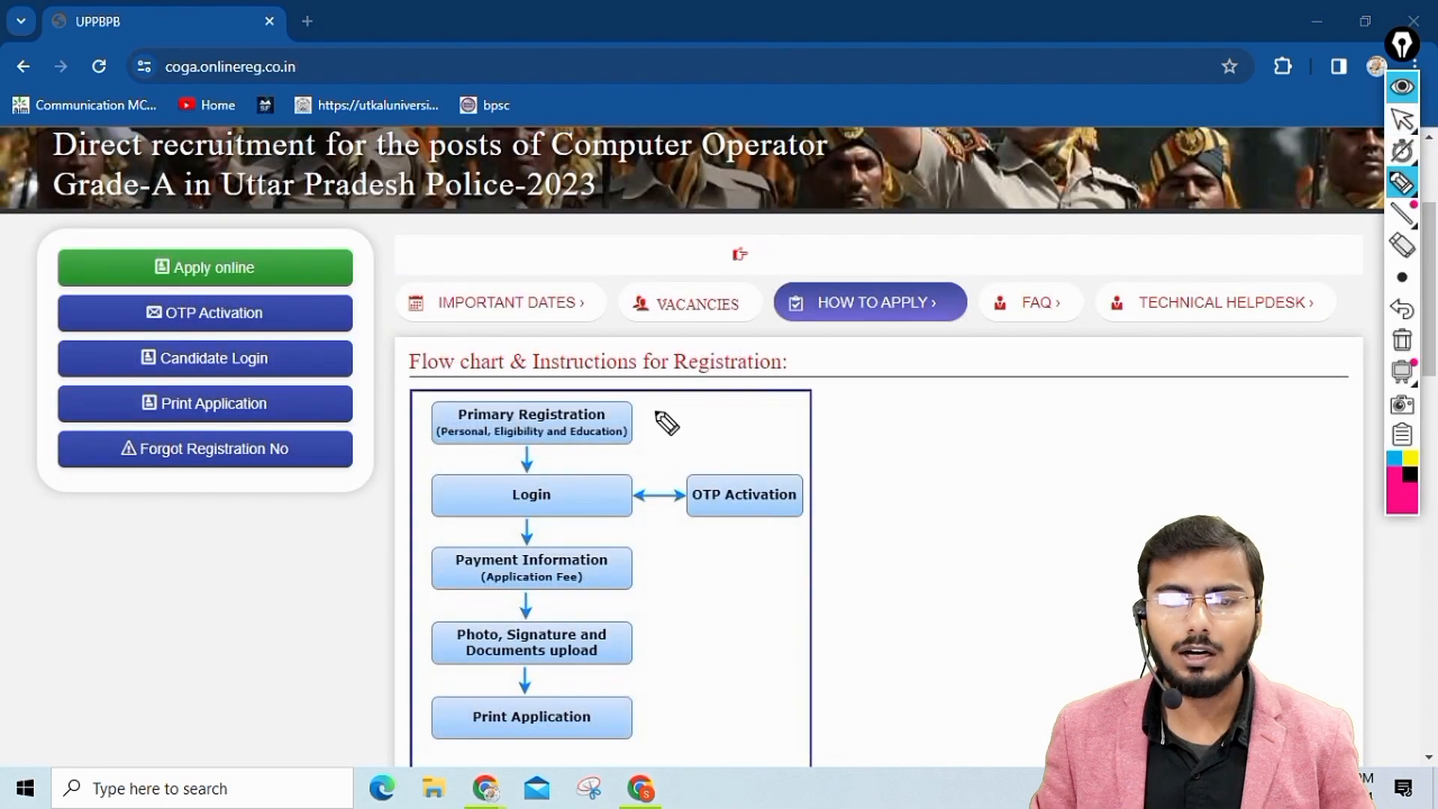
Mark Primary Registration, Login, Payment Information and Print Application with ticks on the registration flow chart and circle Photo, Signature and Documents upload.
left_click_drag(649, 413, 722, 376)
mouse_move(590, 470)
left_mouse_down()
mouse_move(659, 470)
mouse_move(745, 421)
left_mouse_up()
left_click_drag(614, 555, 681, 524)
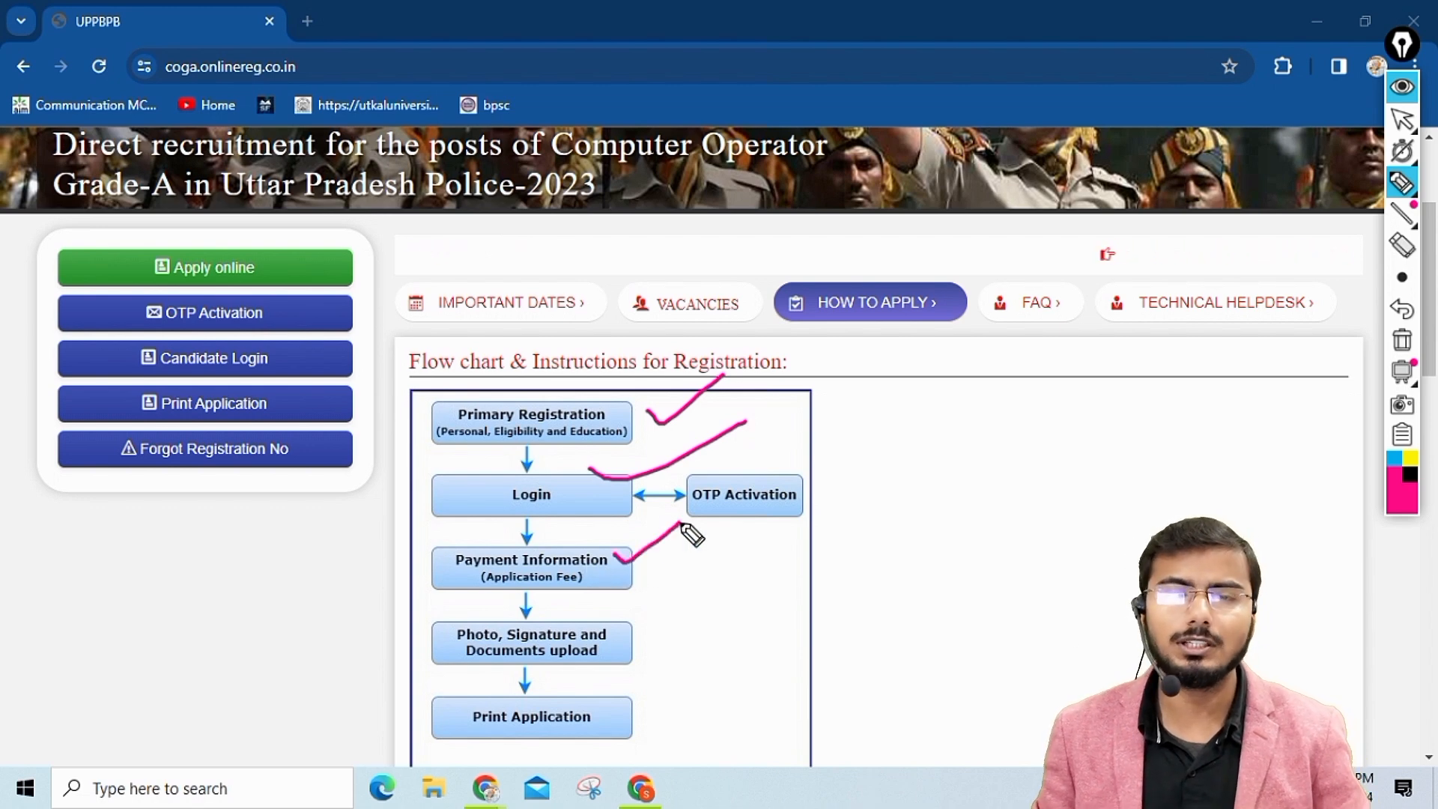
mouse_move(588, 612)
left_mouse_down()
mouse_move(476, 596)
mouse_move(626, 677)
mouse_move(523, 609)
left_mouse_up()
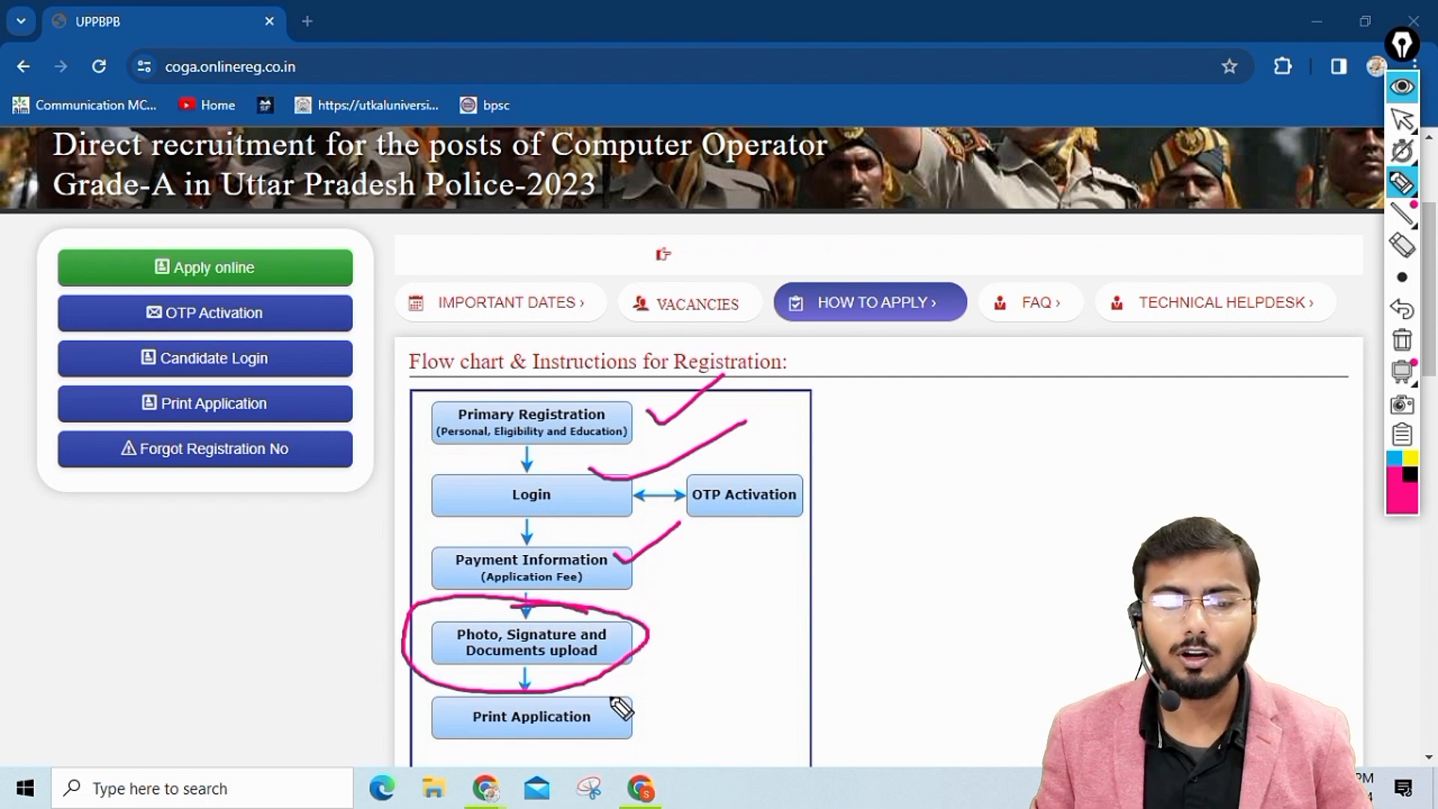
left_click_drag(610, 698, 678, 645)
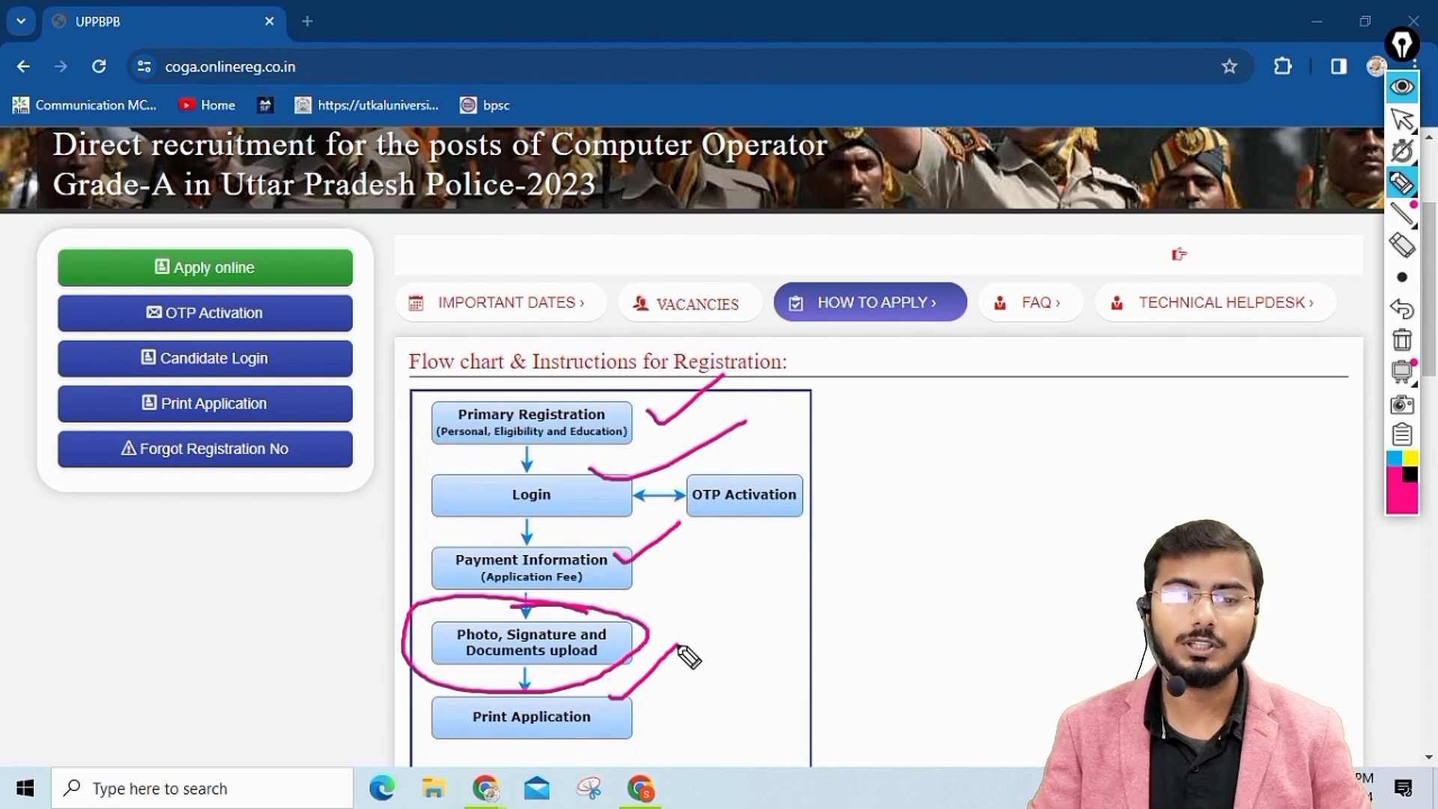
left_click_drag(613, 578, 695, 542)
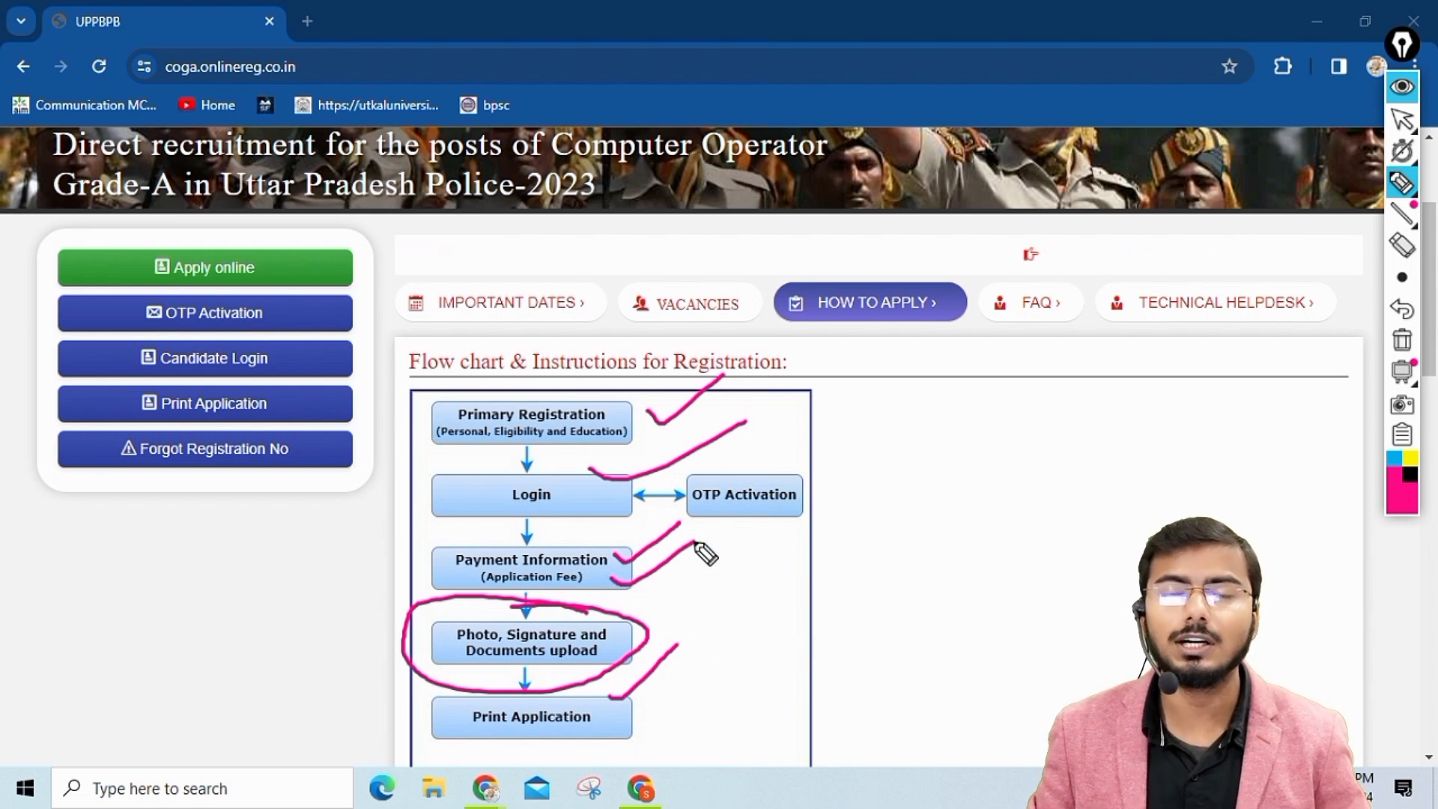